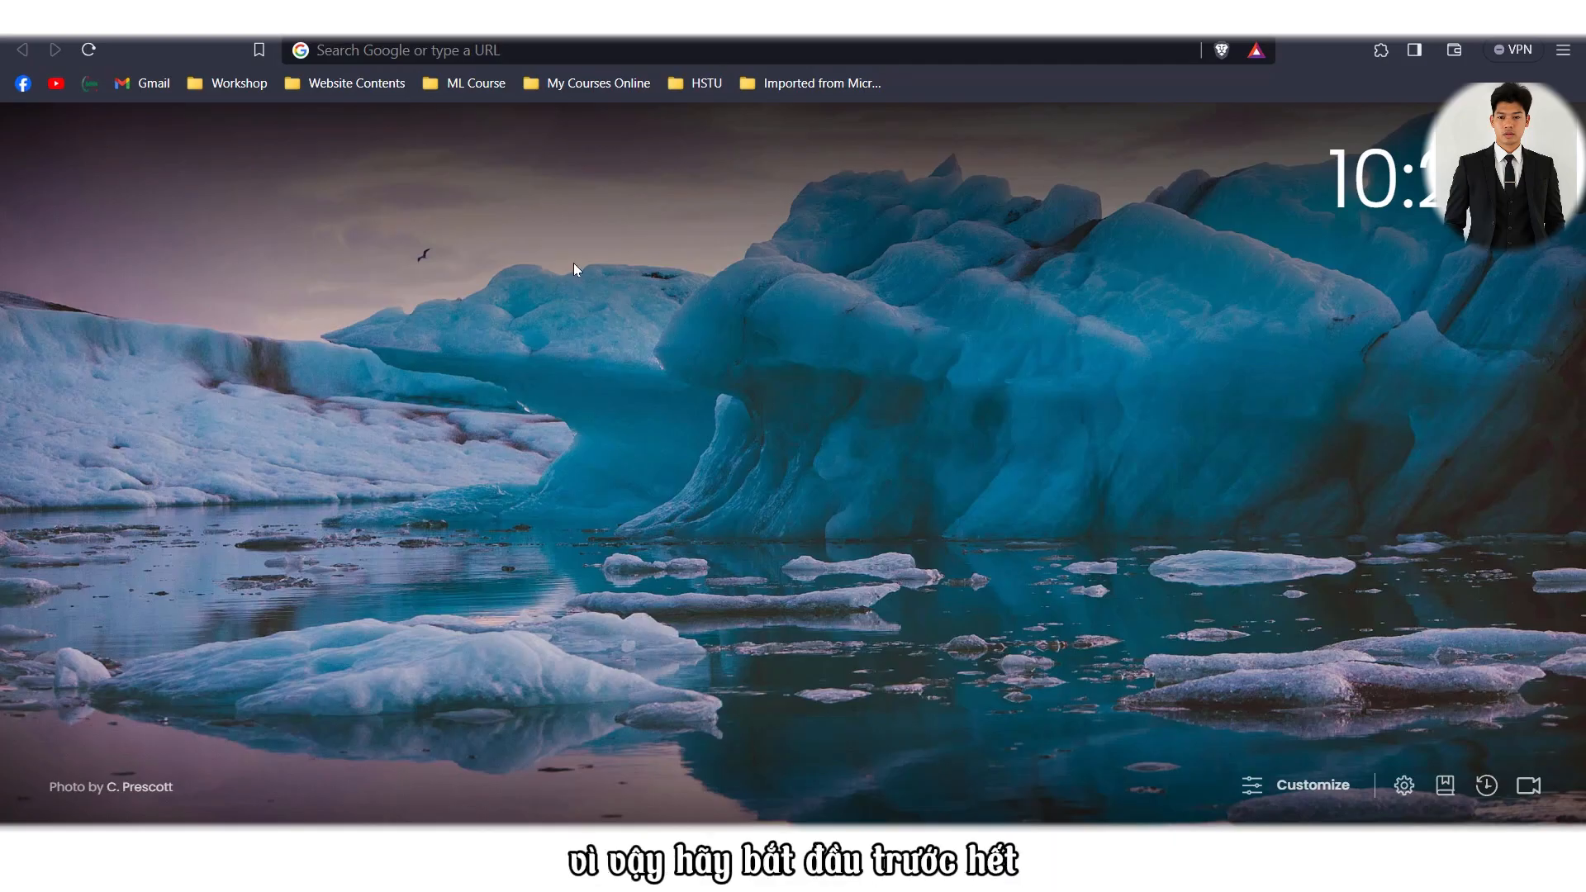
Open the website wokwi.com in the browser
left_click(489, 48)
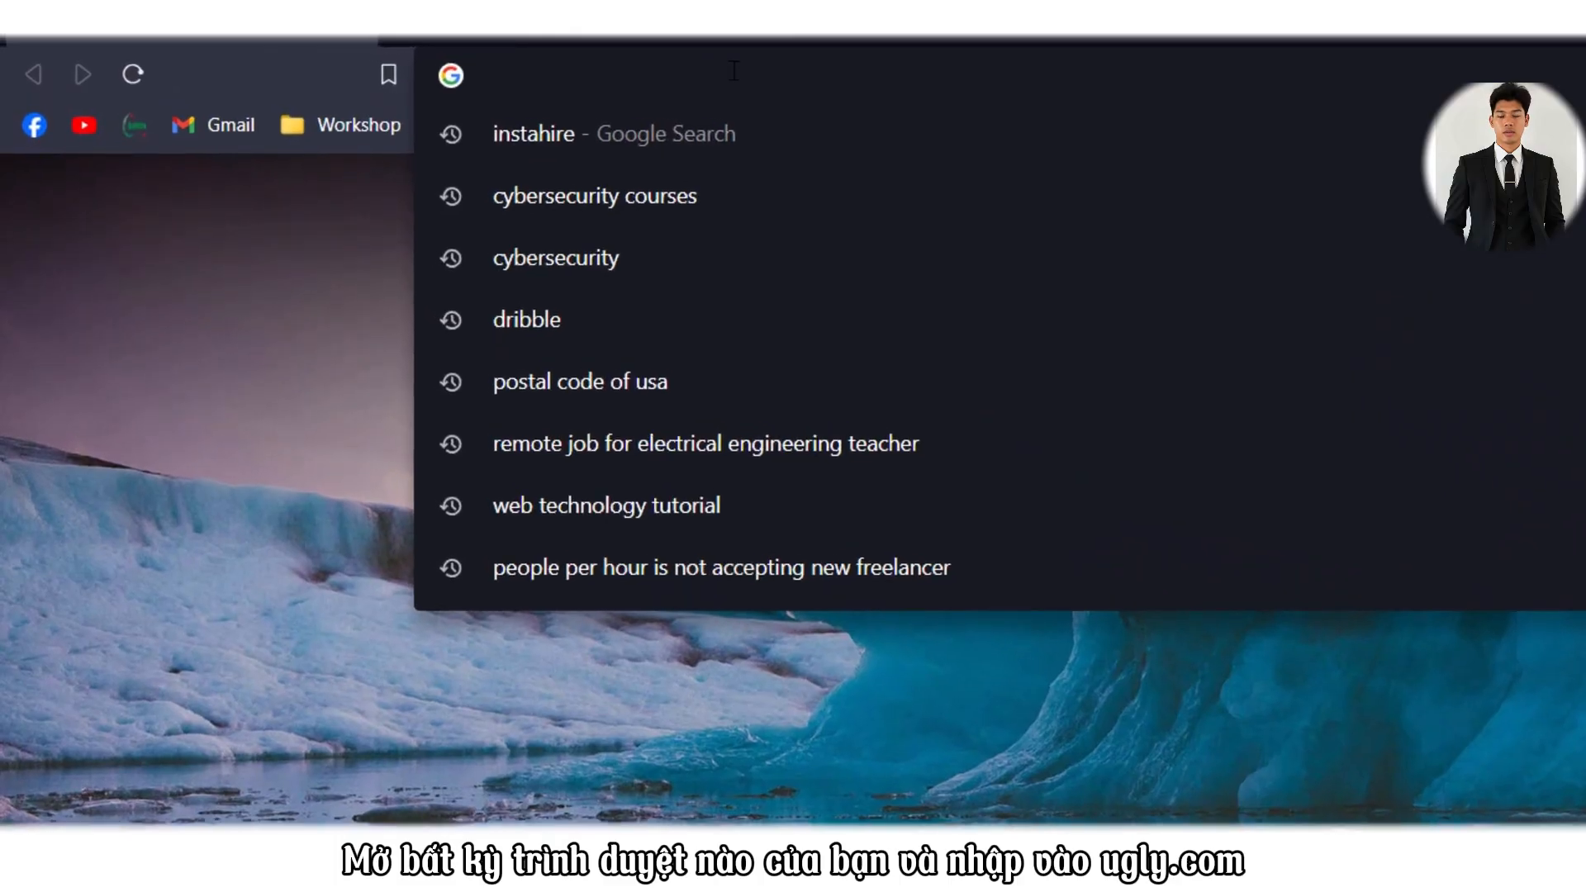
type("wo")
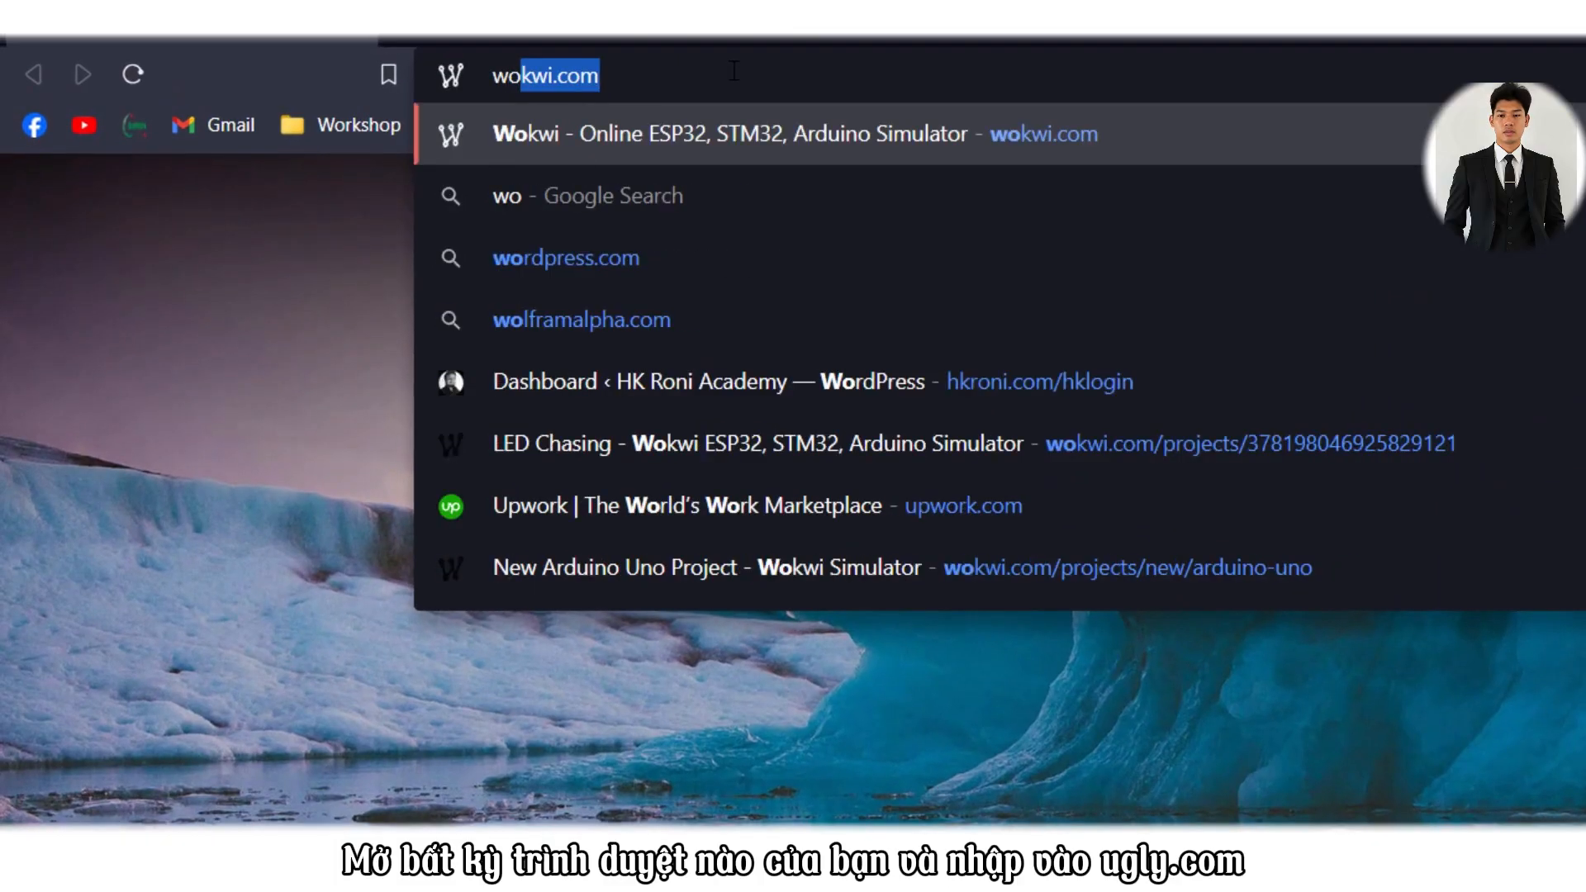
type("kwi.com")
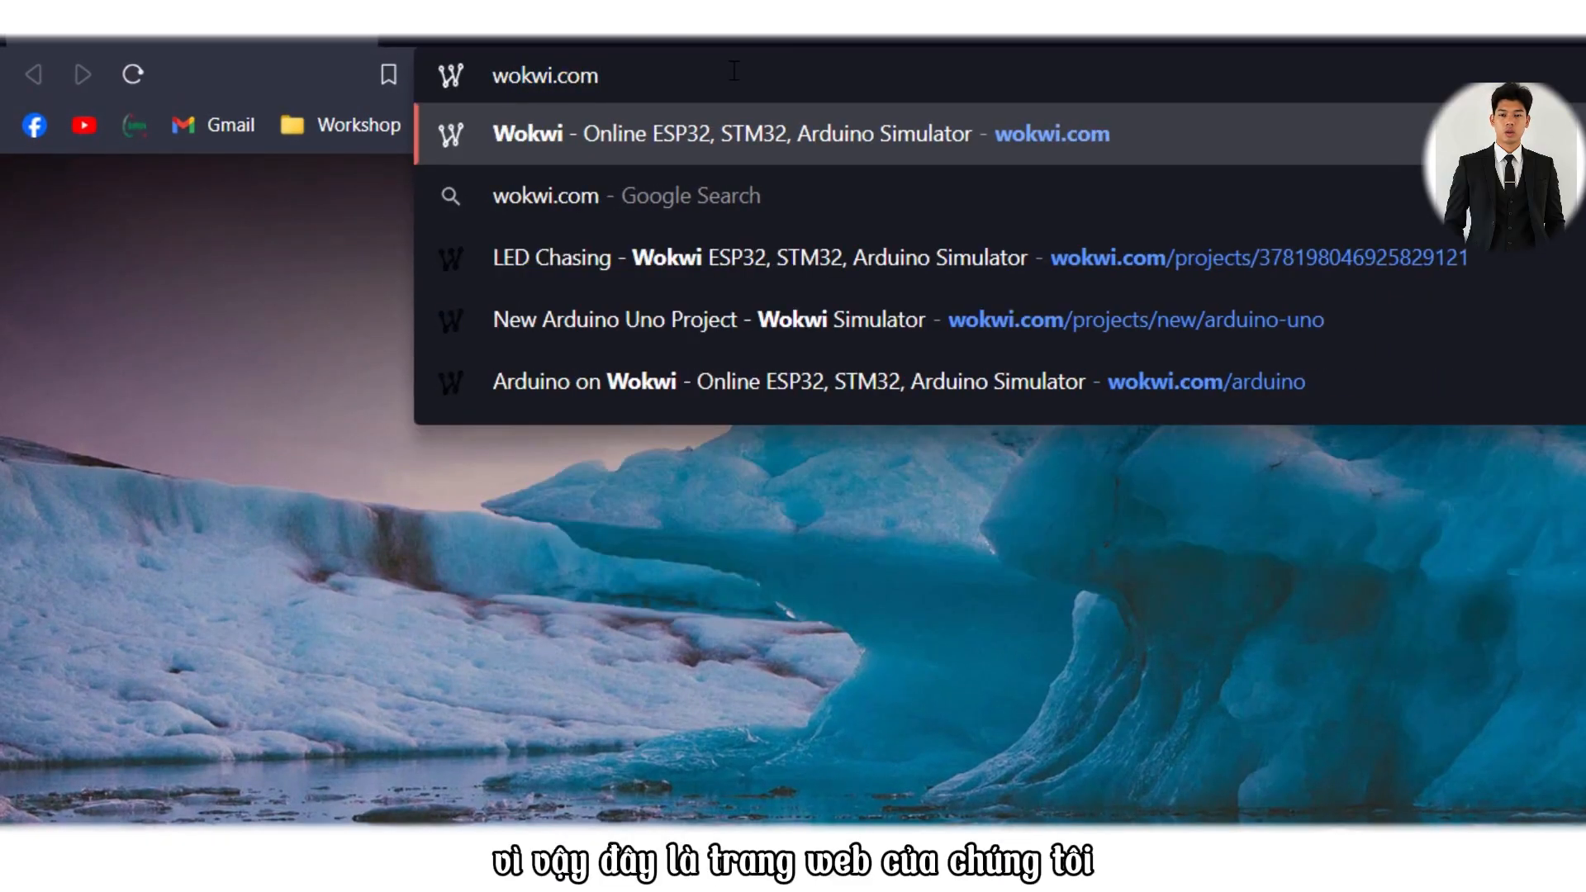
key("Return")
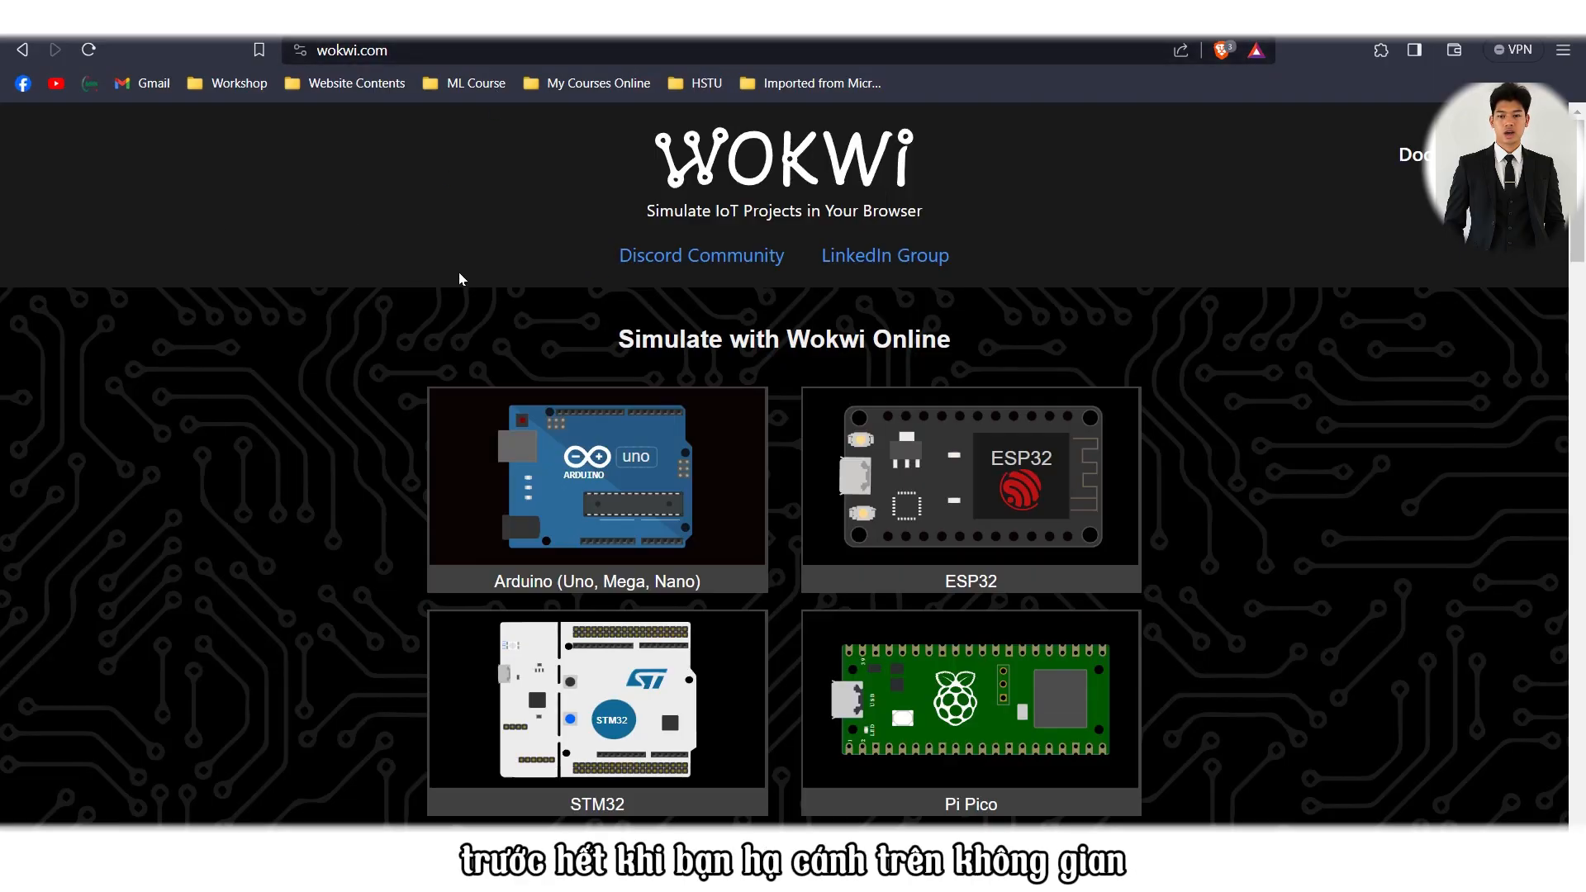
Look through the Wokwi home page, from the supported boards and Pro tools to the featured projects and staff picks
scroll(459, 273, "down", 3)
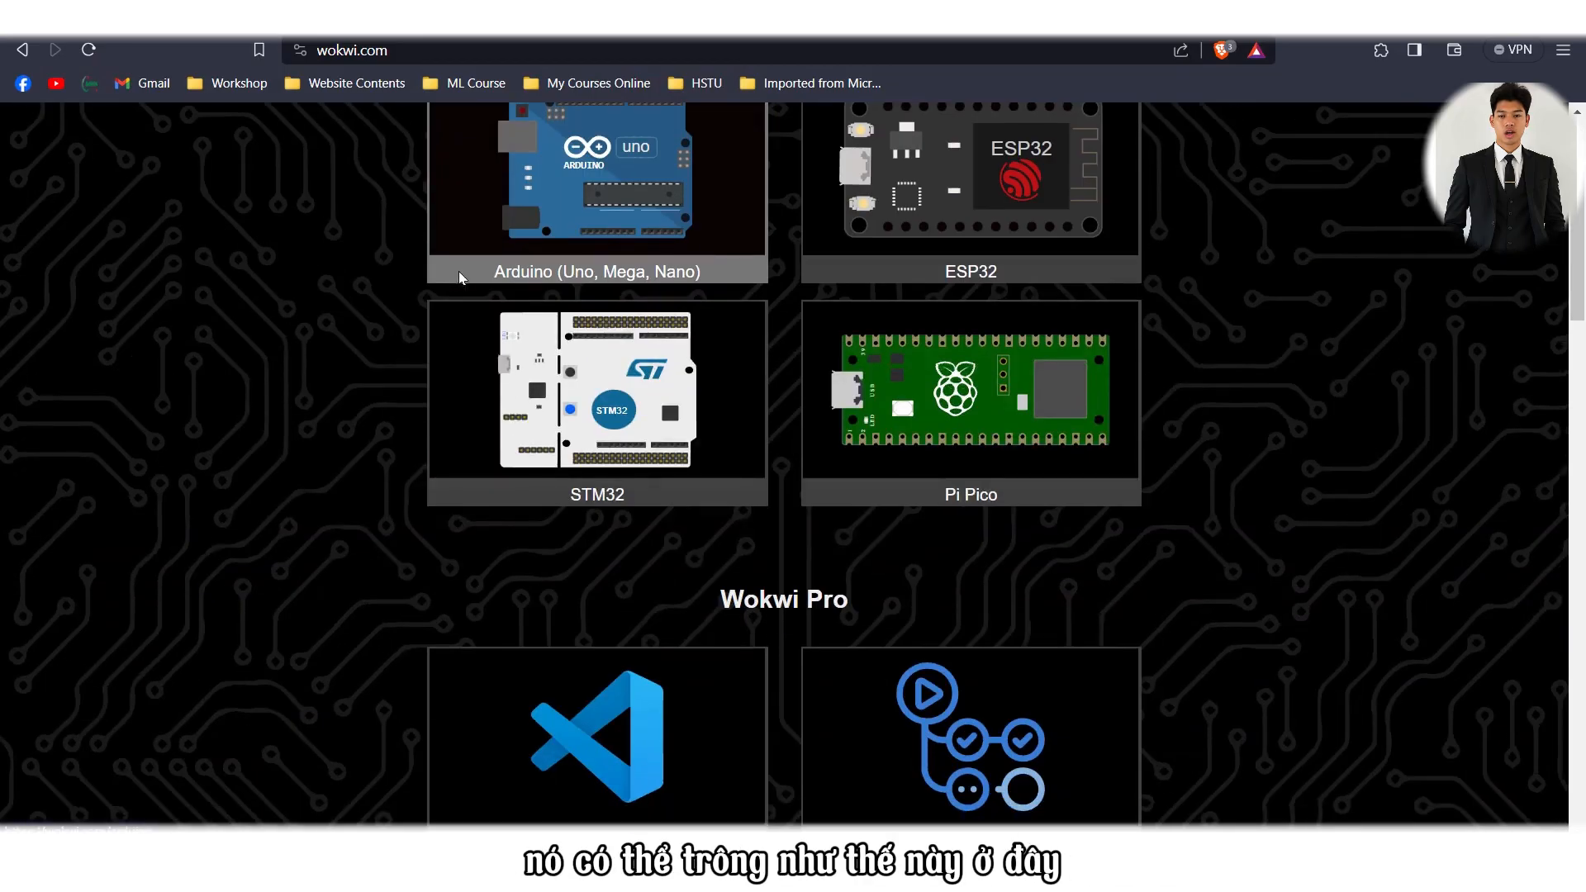
scroll(459, 272, "up", 3)
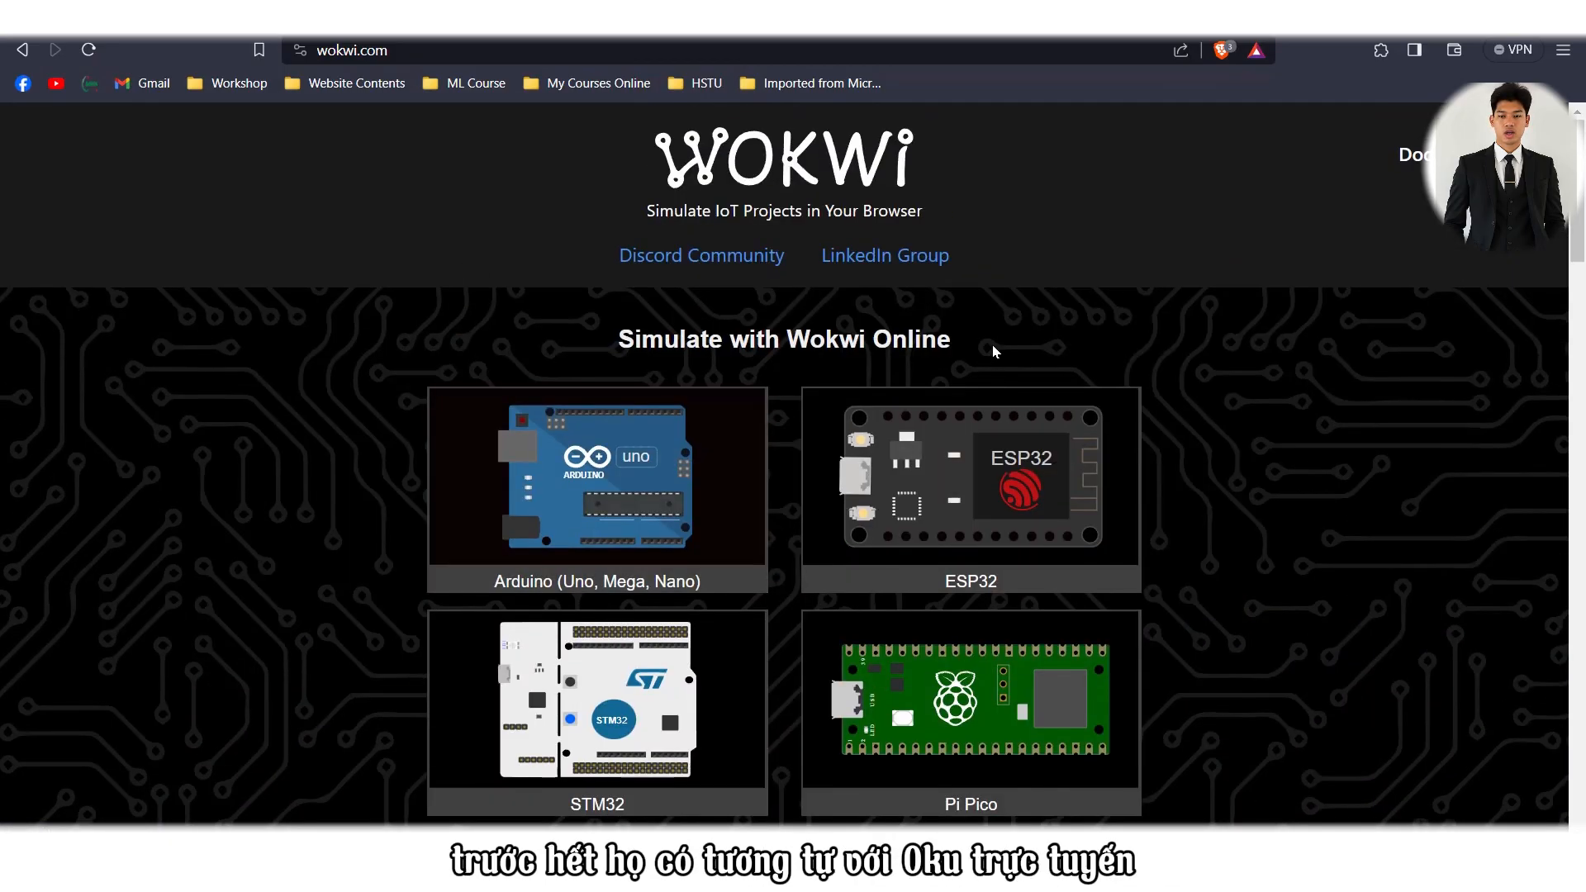
scroll(1073, 355, "down", 3)
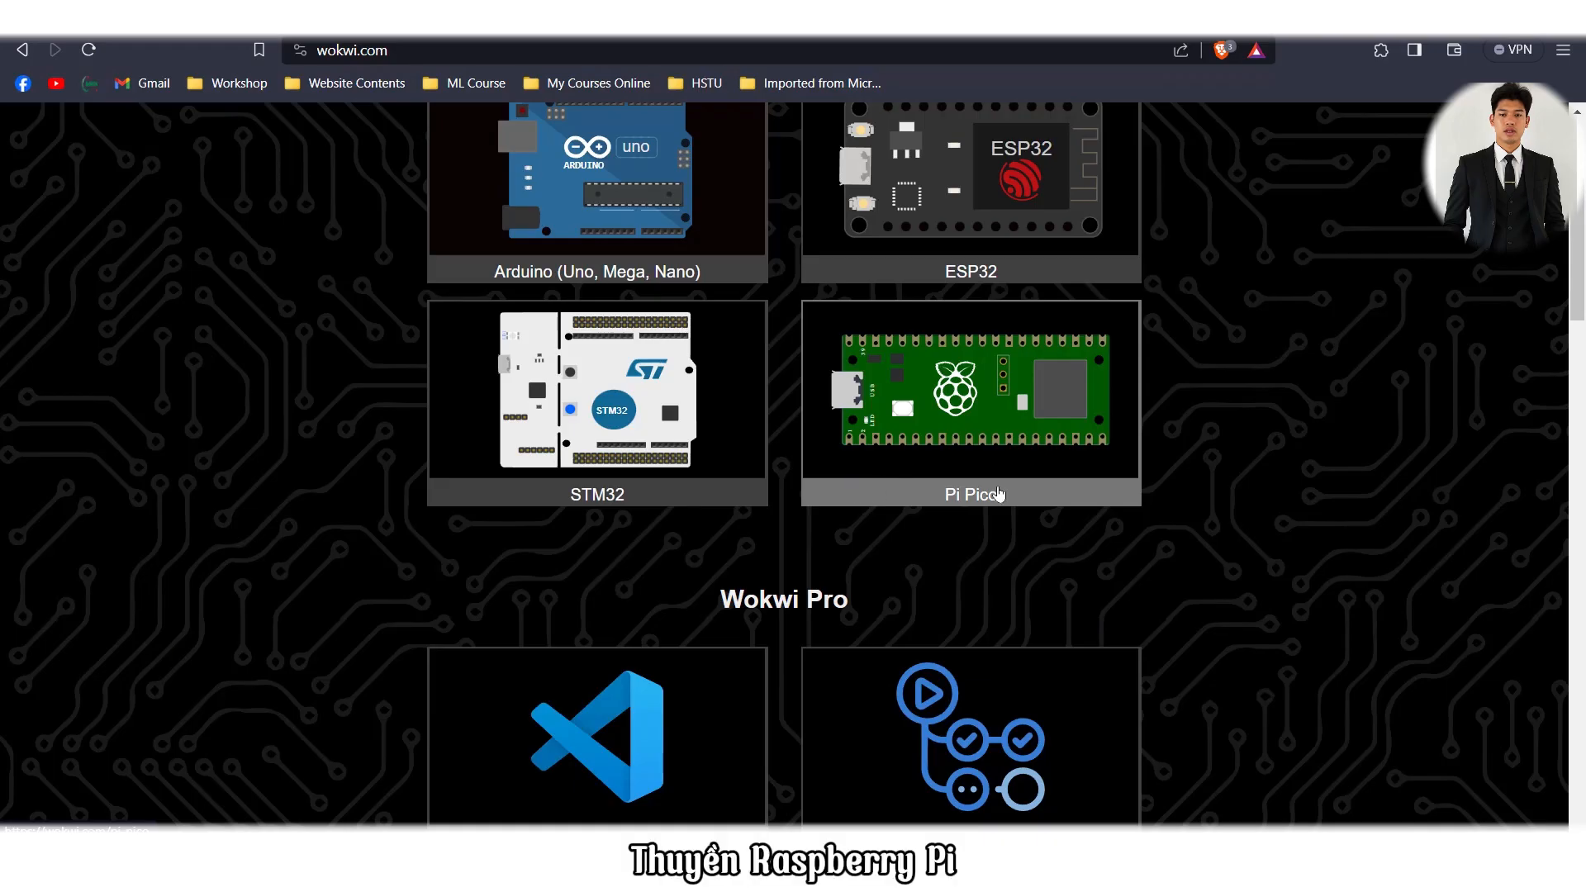
scroll(908, 463, "down", 3)
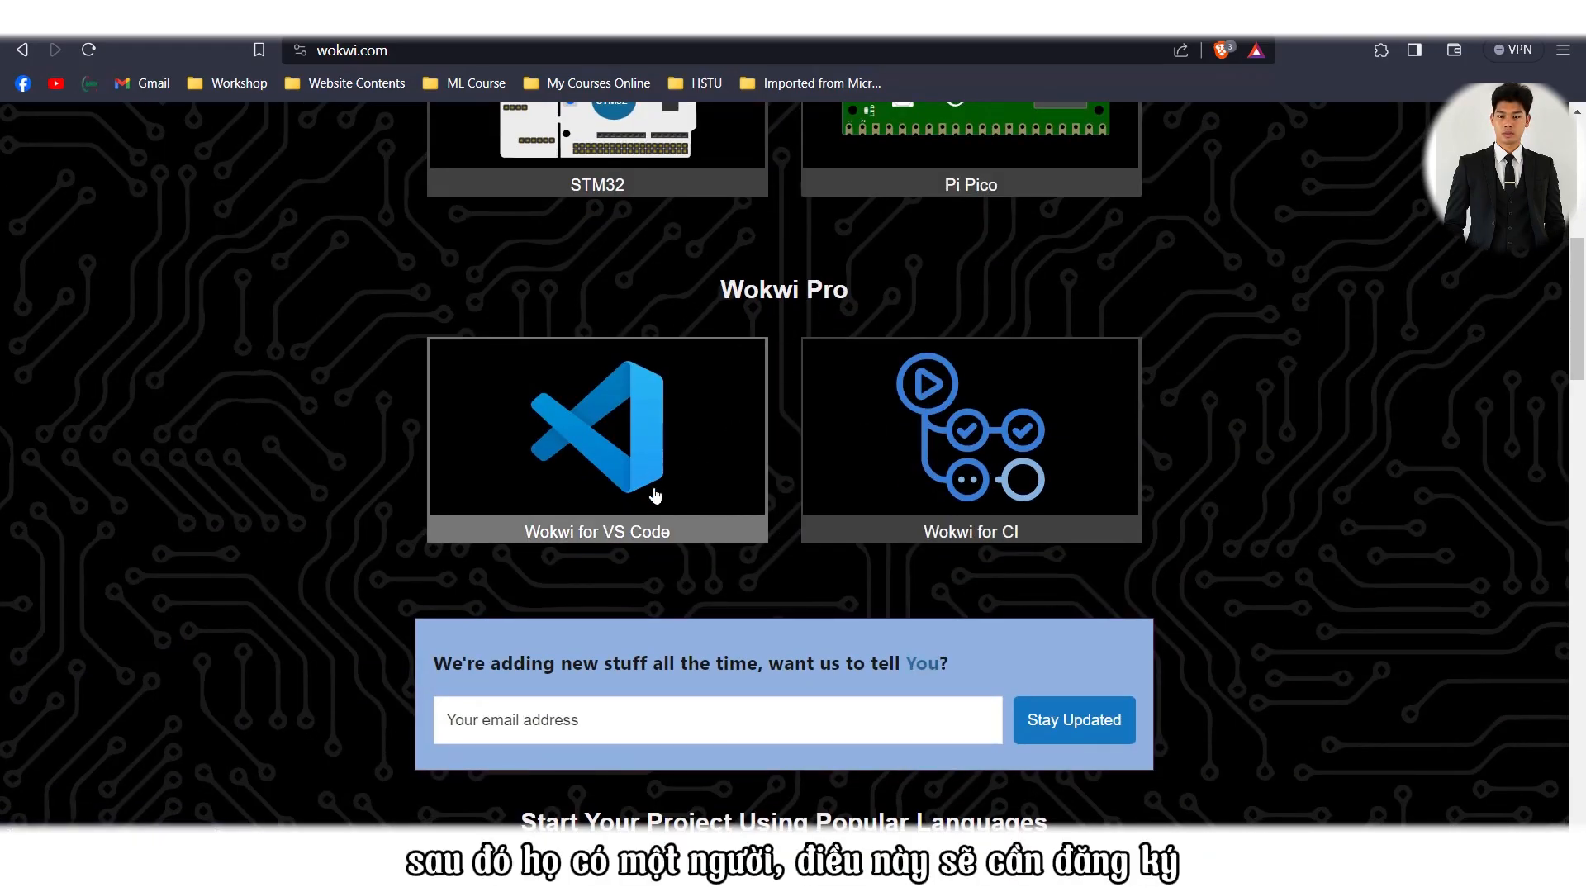
scroll(967, 522, "down", 2)
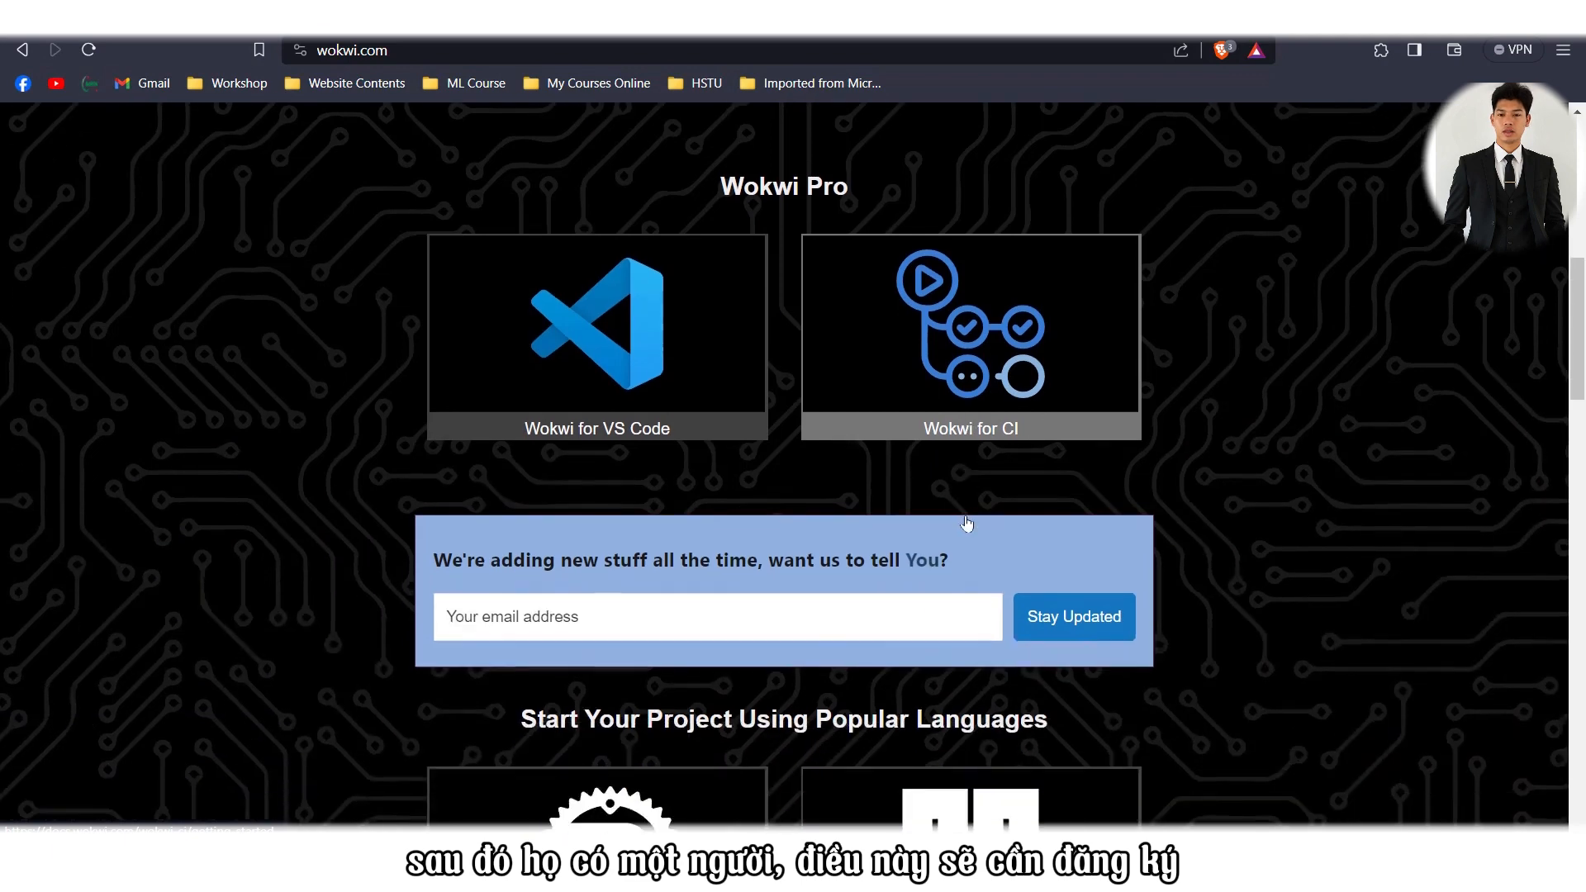
scroll(966, 522, "down", 3)
scroll(966, 519, "down", 1)
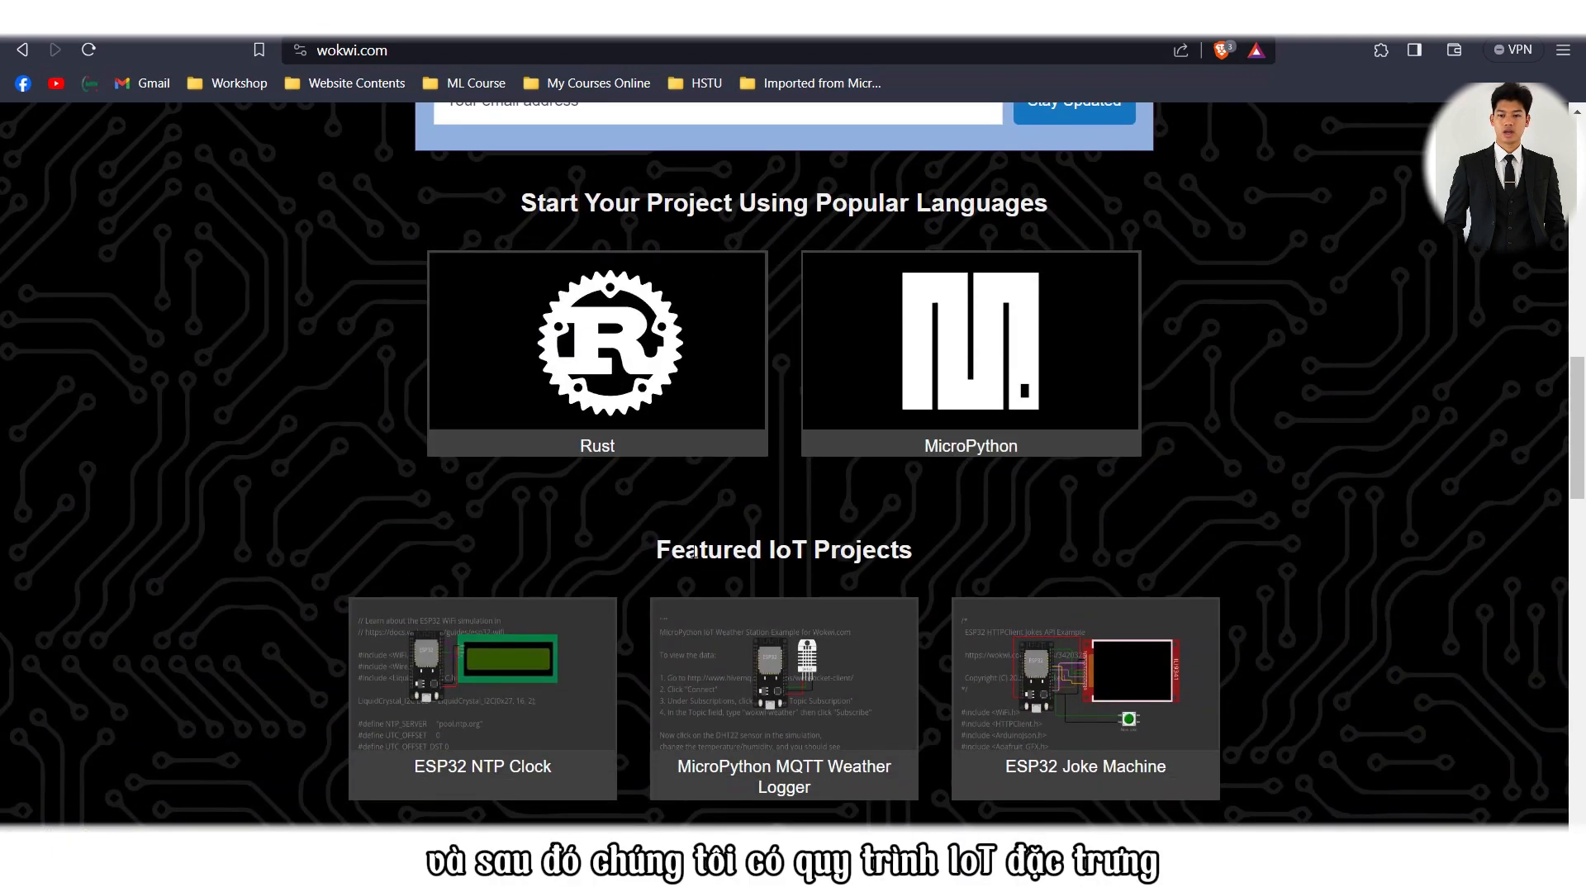
scroll(1055, 553, "down", 3)
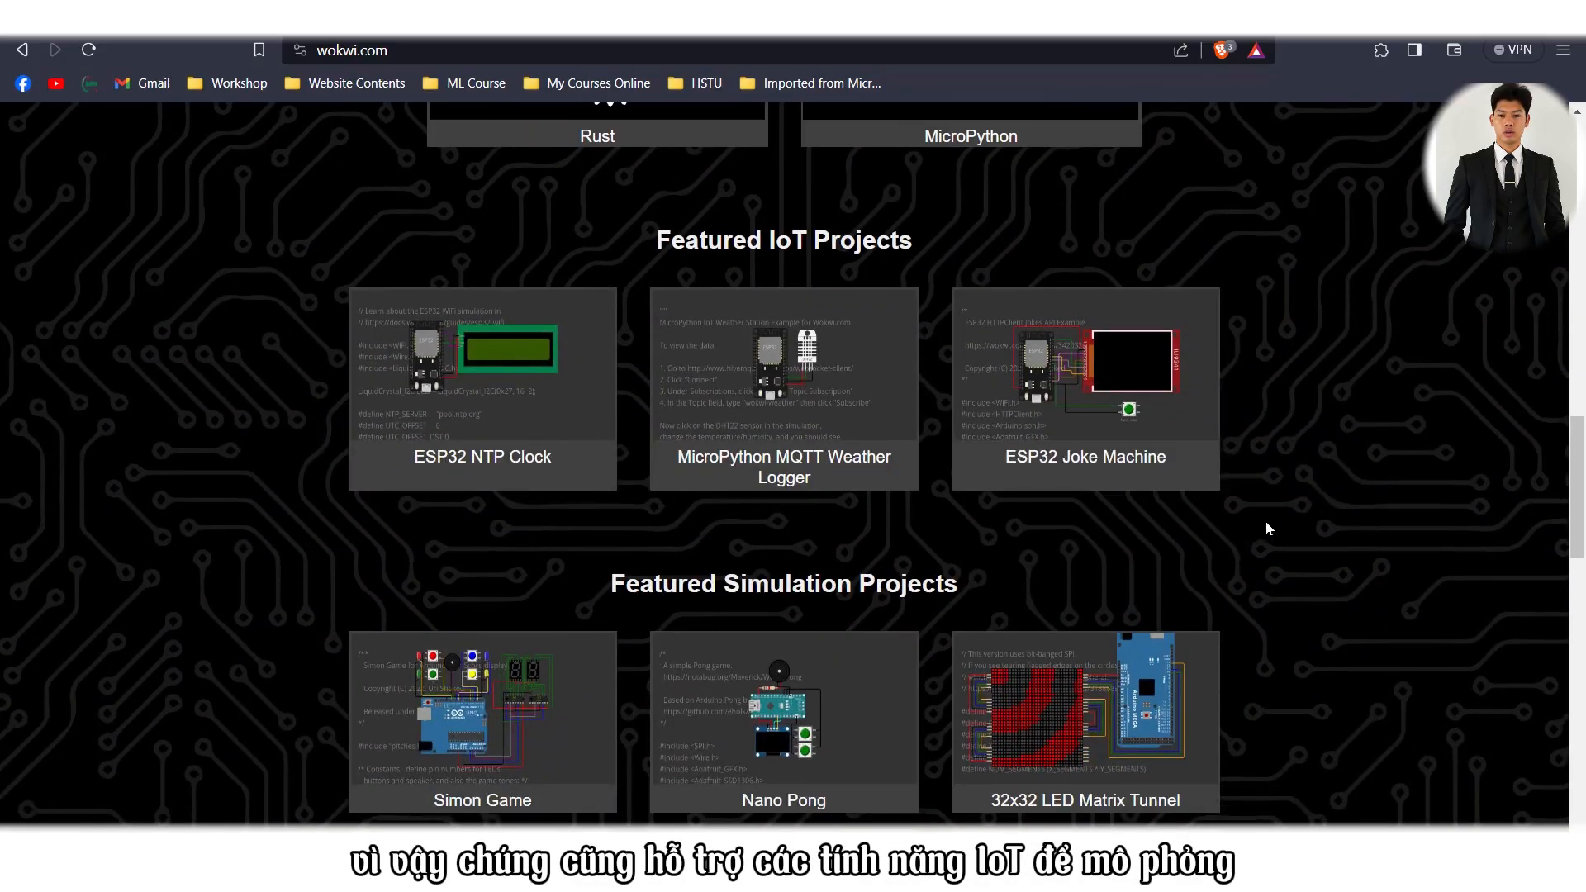
scroll(1269, 528, "down", 4)
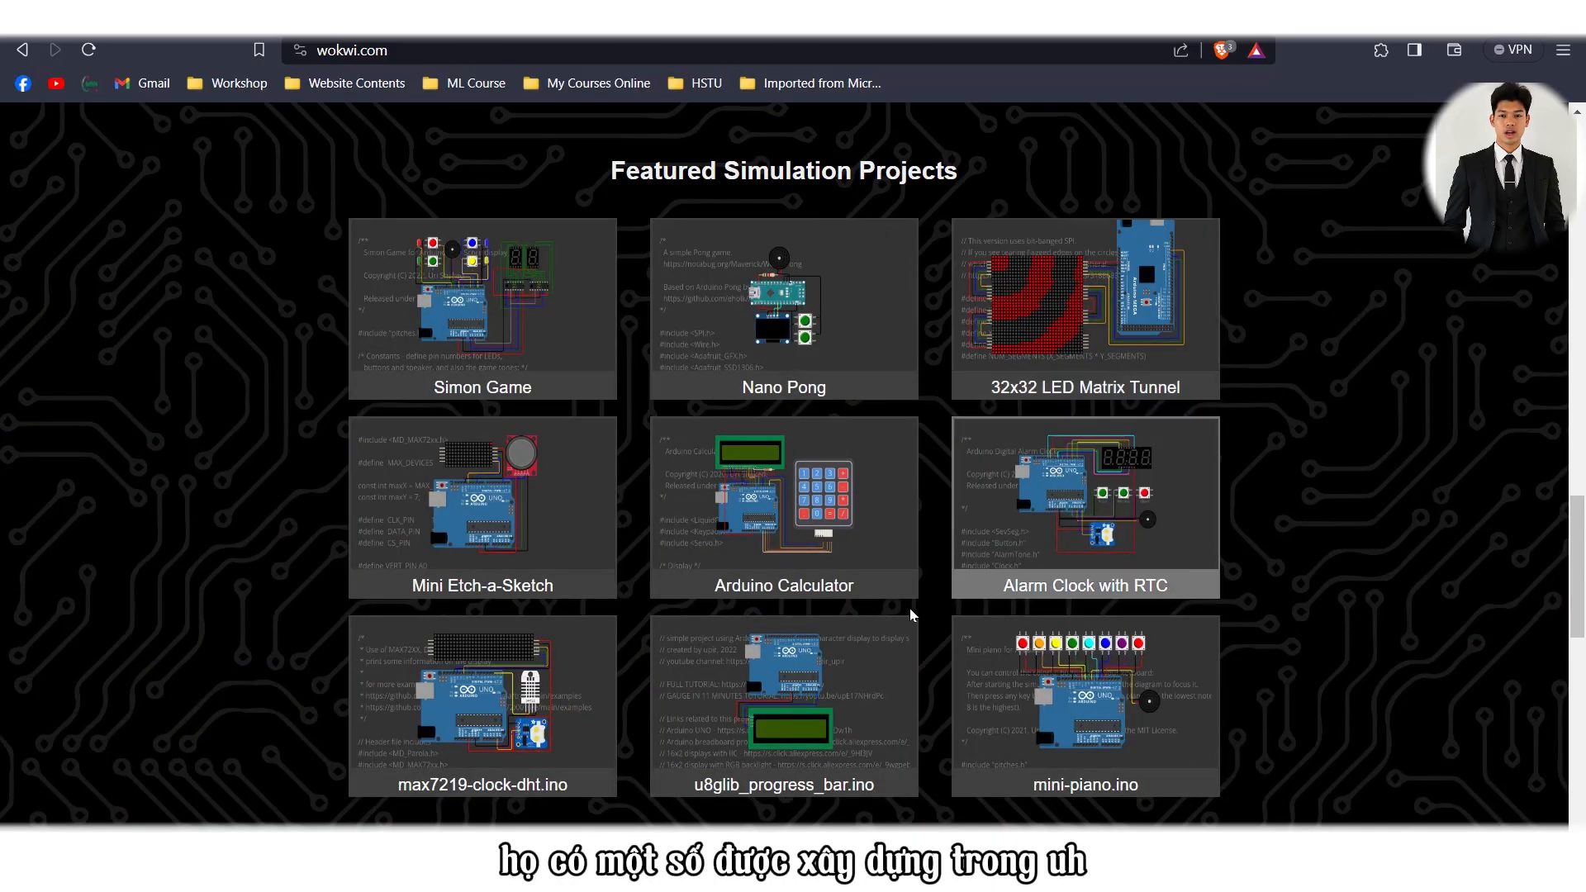
scroll(1304, 573, "down", 1)
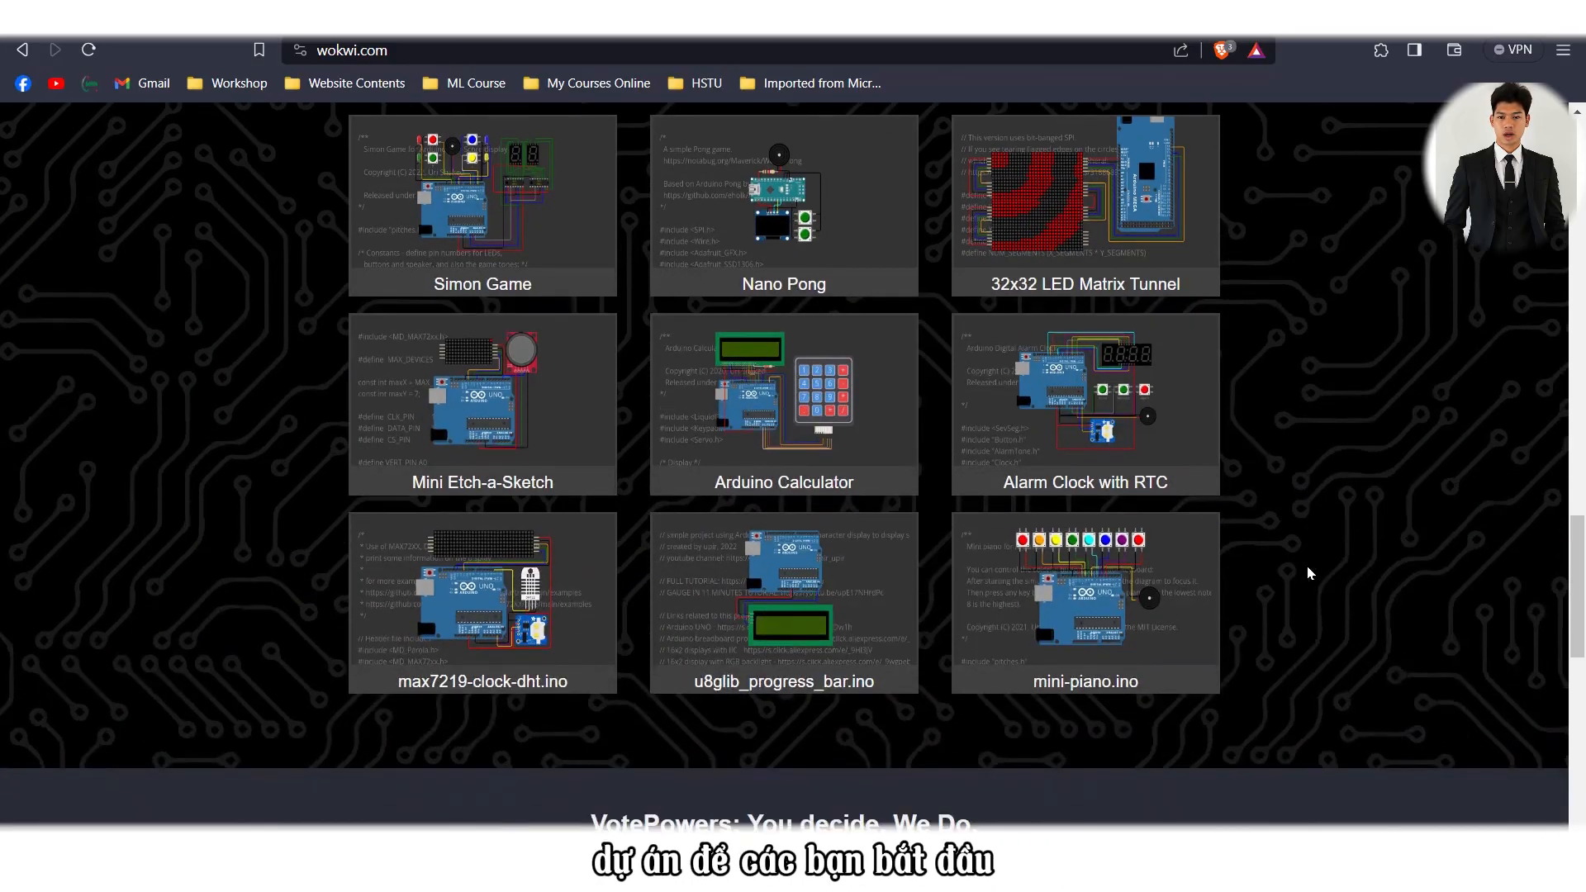
scroll(1307, 573, "down", 8)
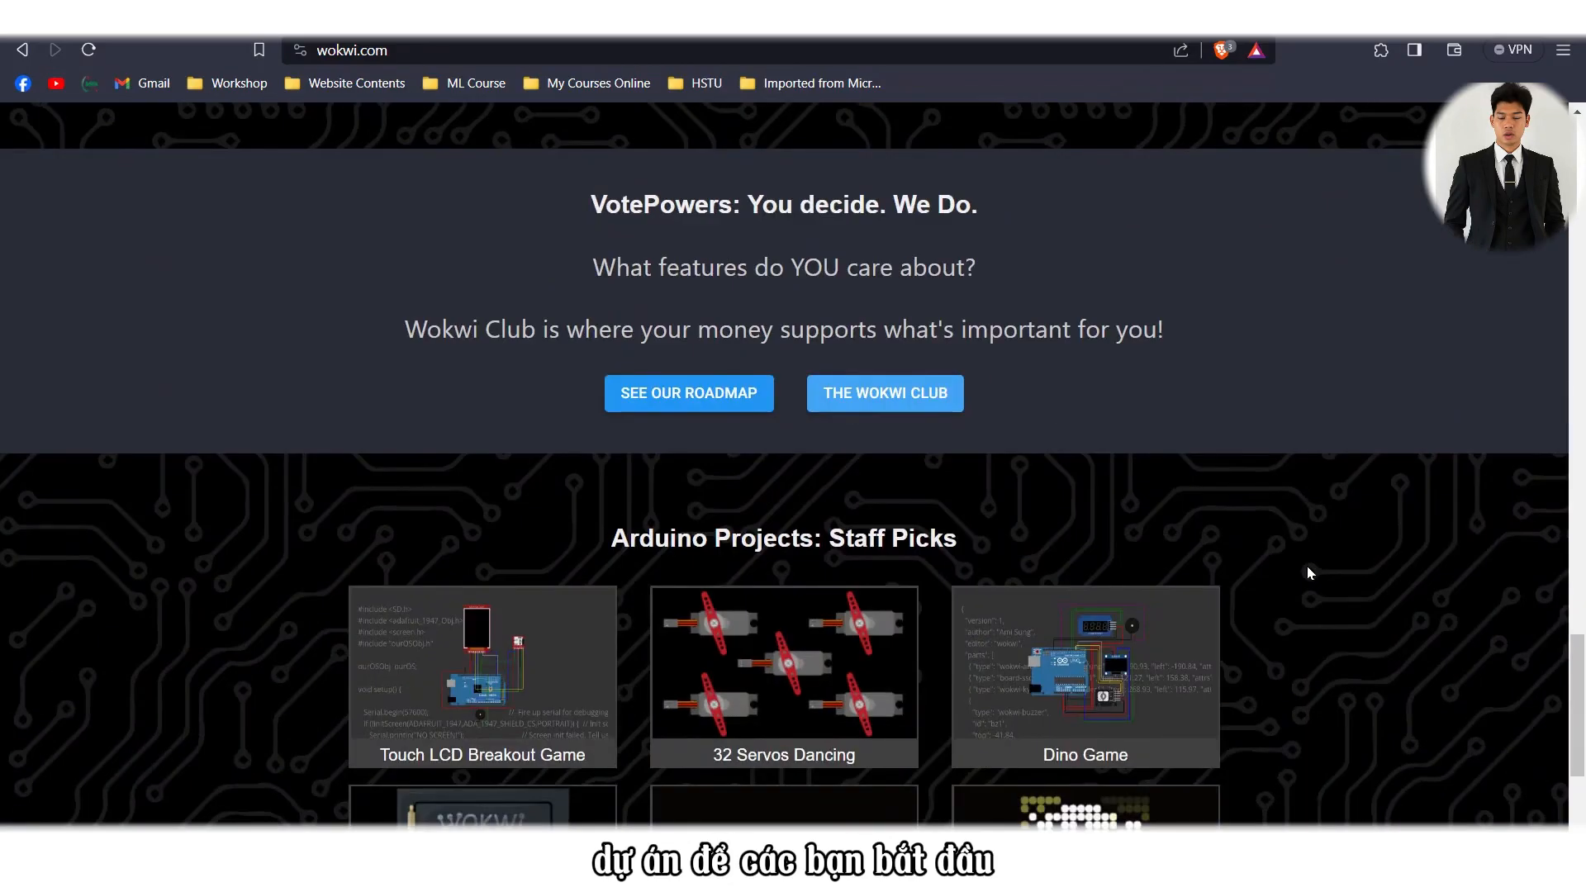
scroll(1306, 572, "down", 1)
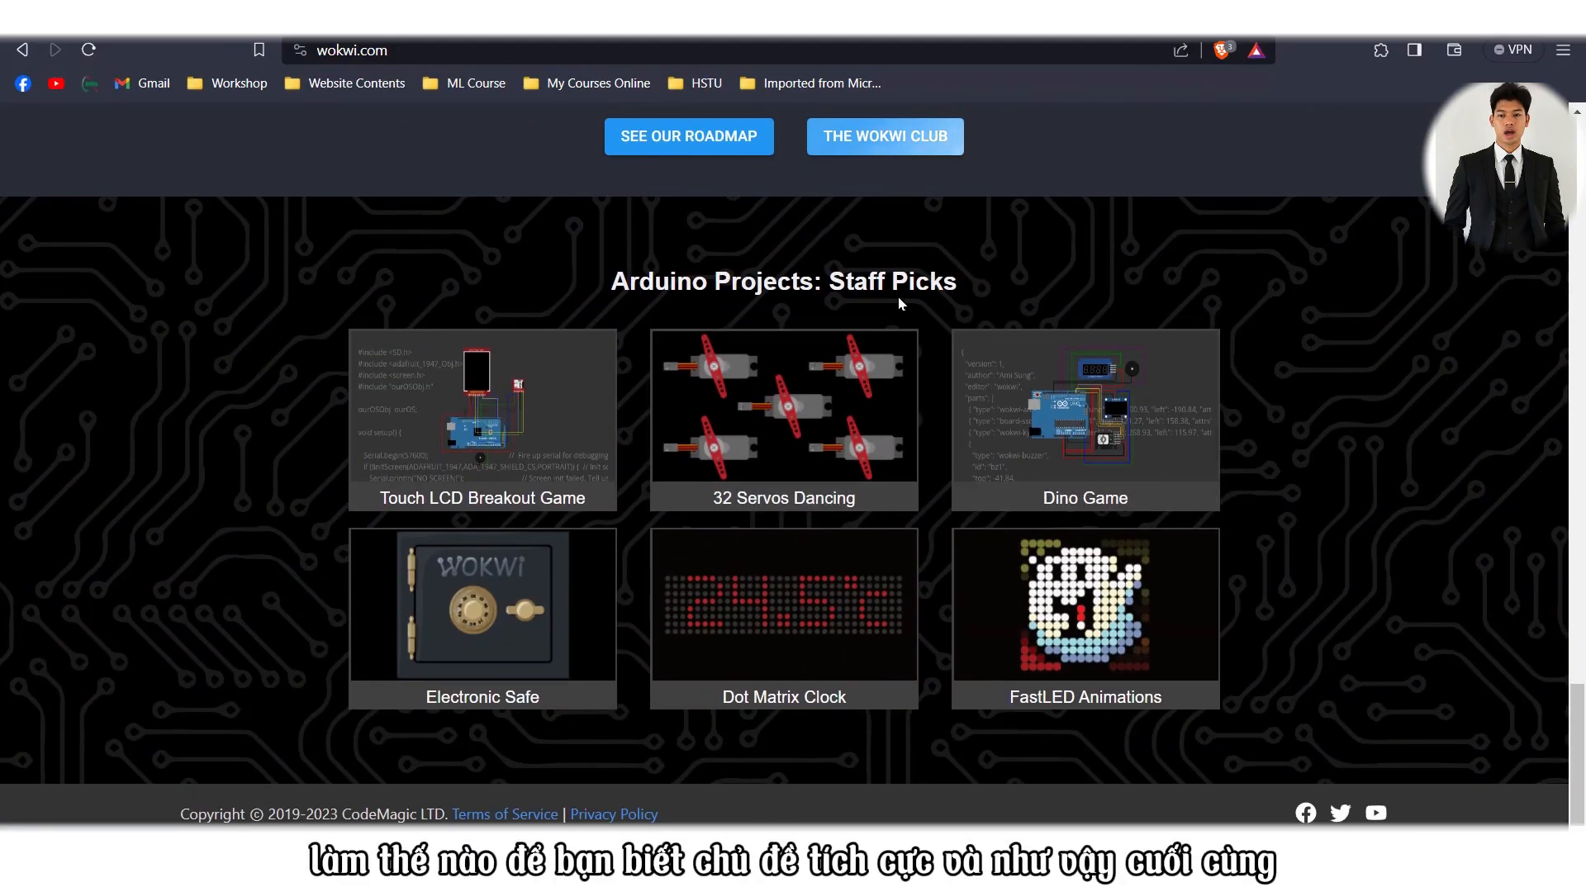
scroll(1280, 421, "up", 11)
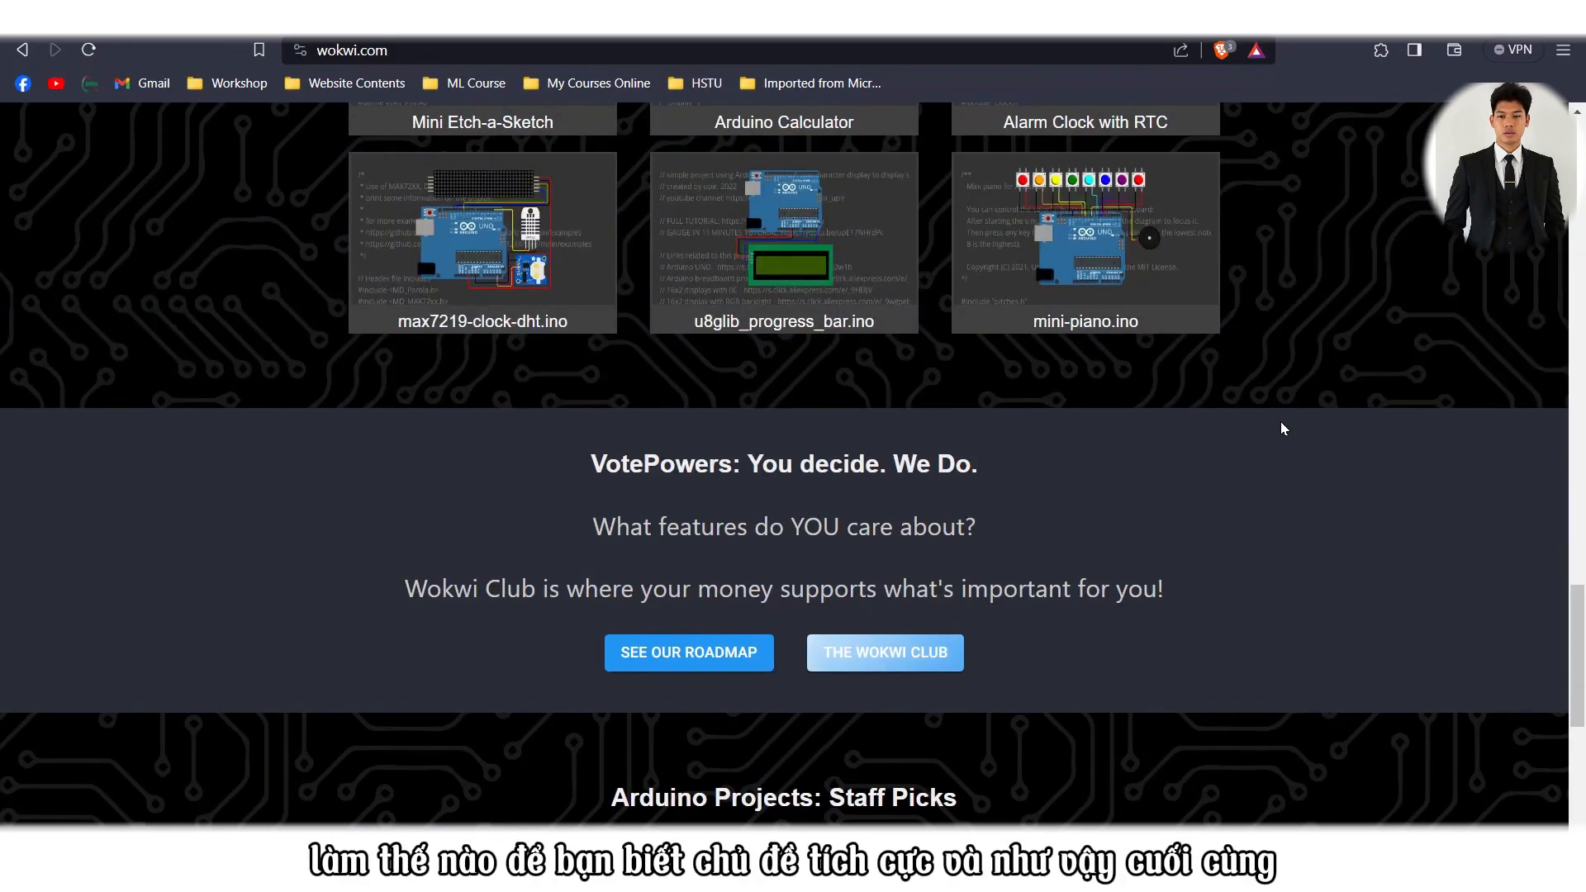
scroll(1280, 421, "up", 15)
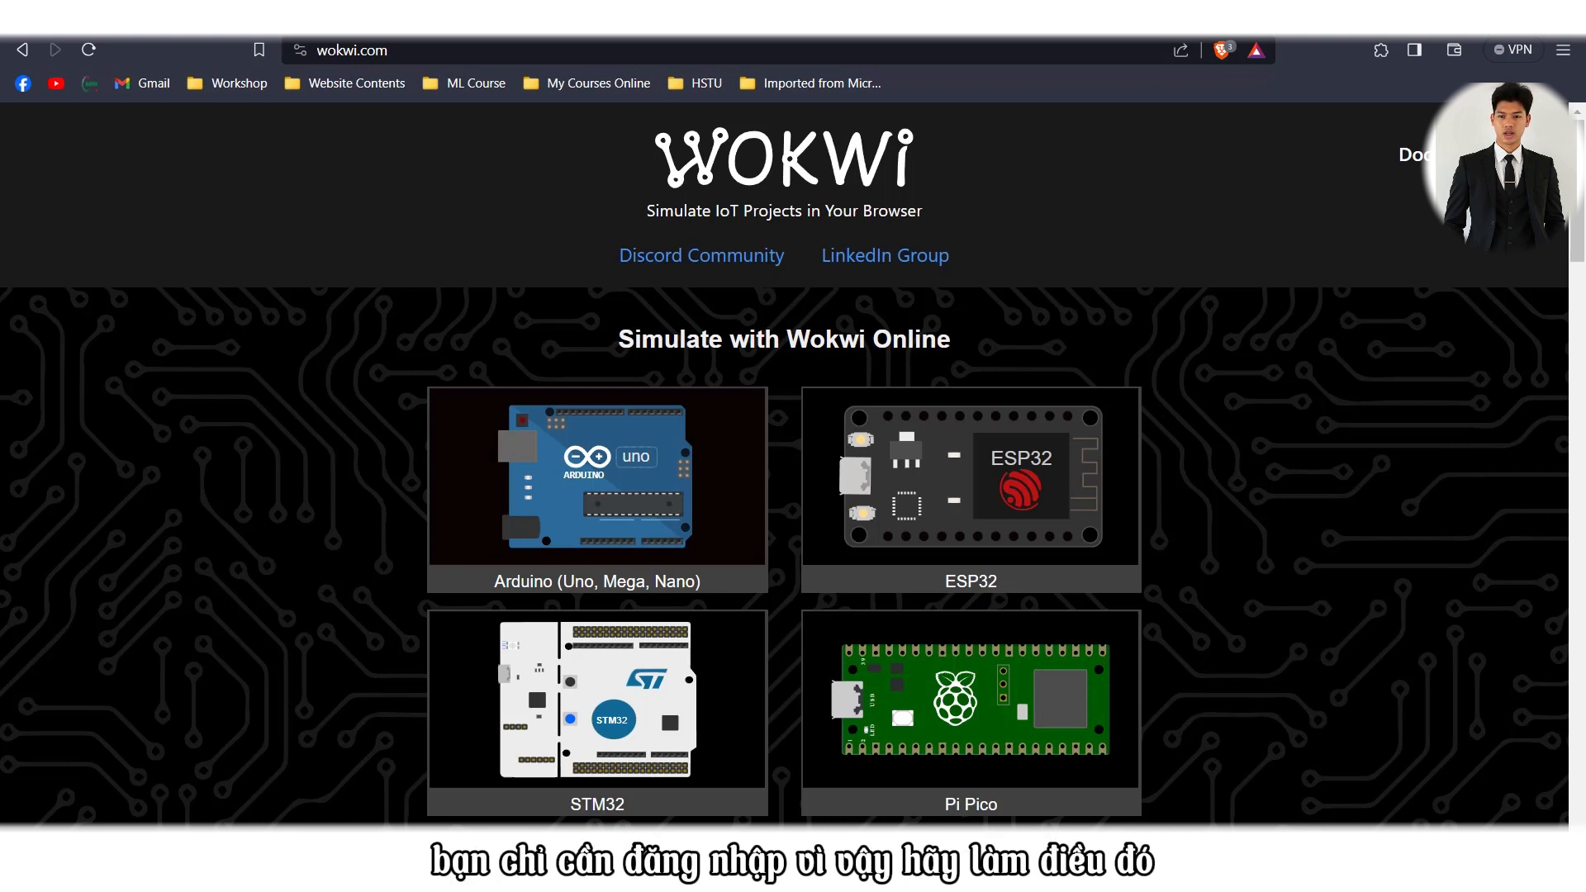
Sign in to Wokwi with an existing Google account
left_click(1498, 154)
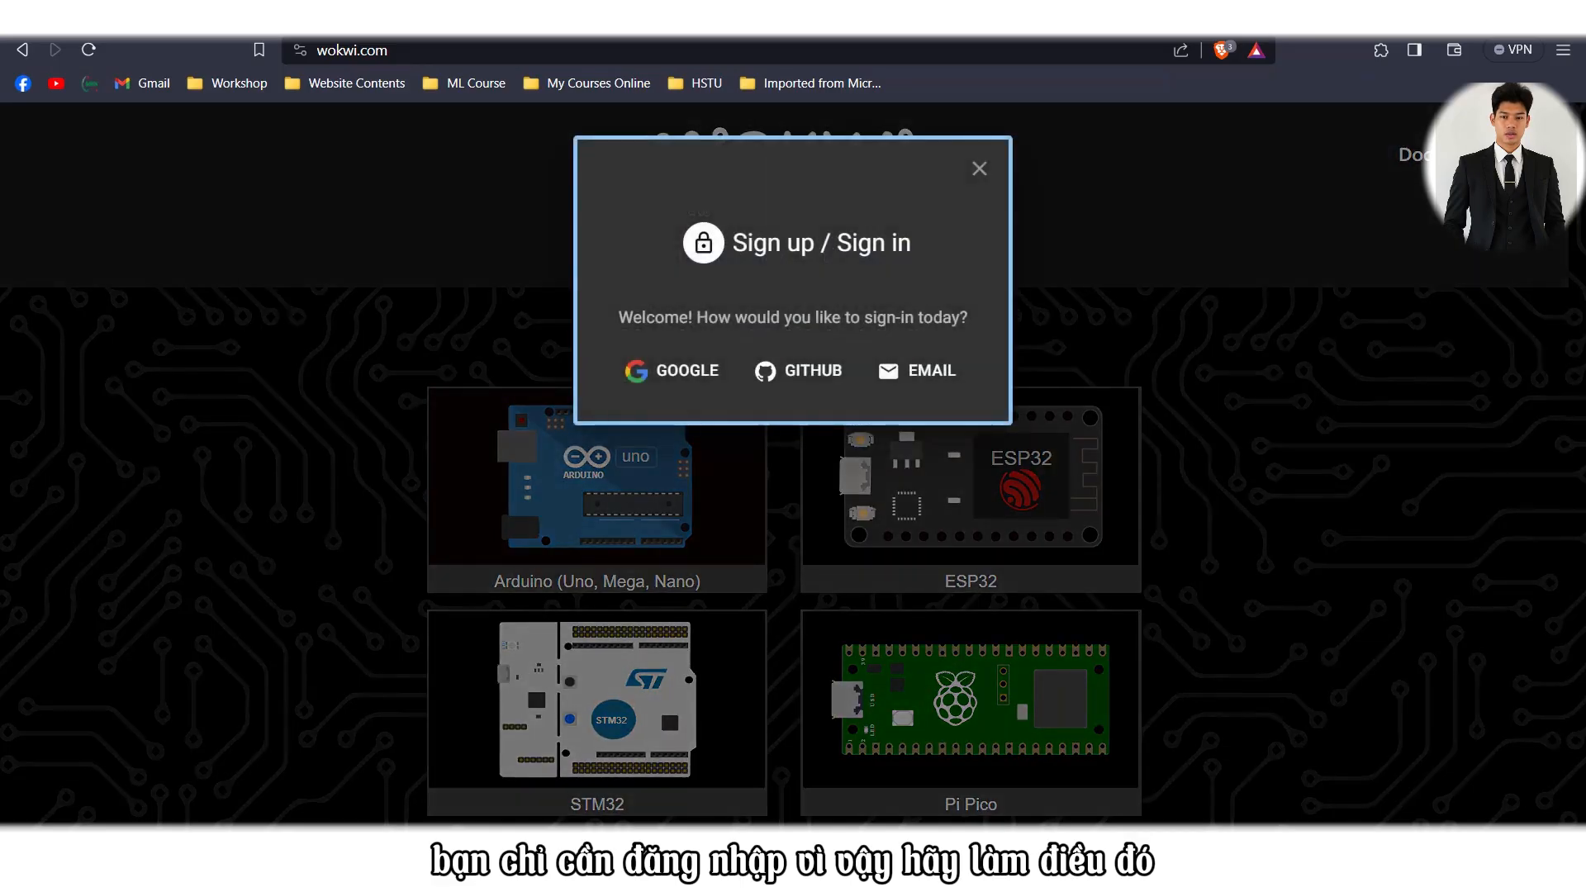
left_click(680, 371)
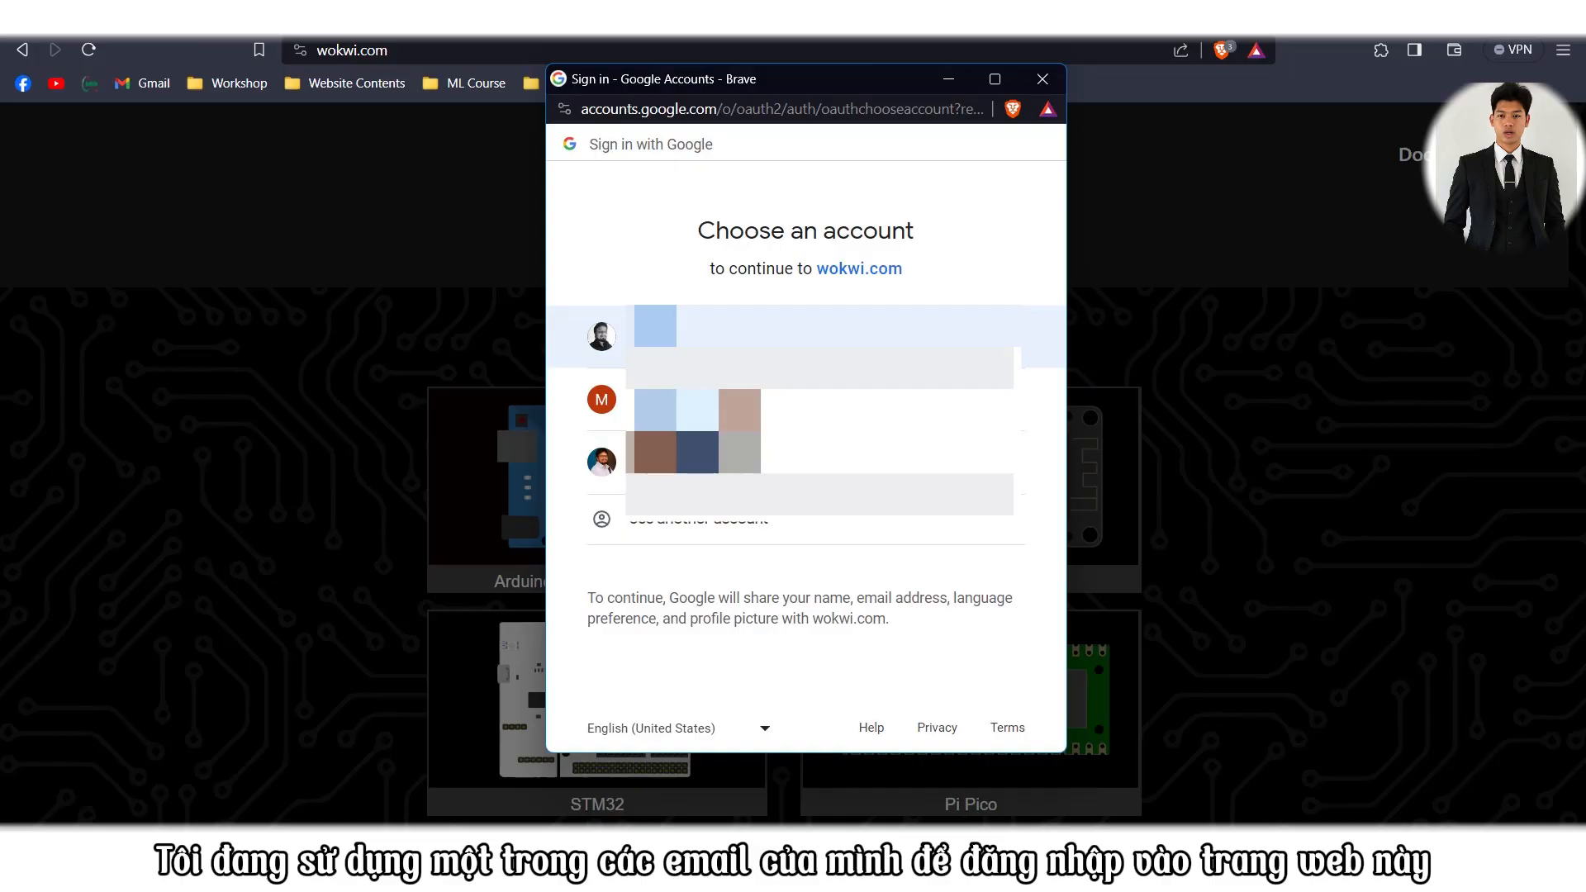
left_click(793, 338)
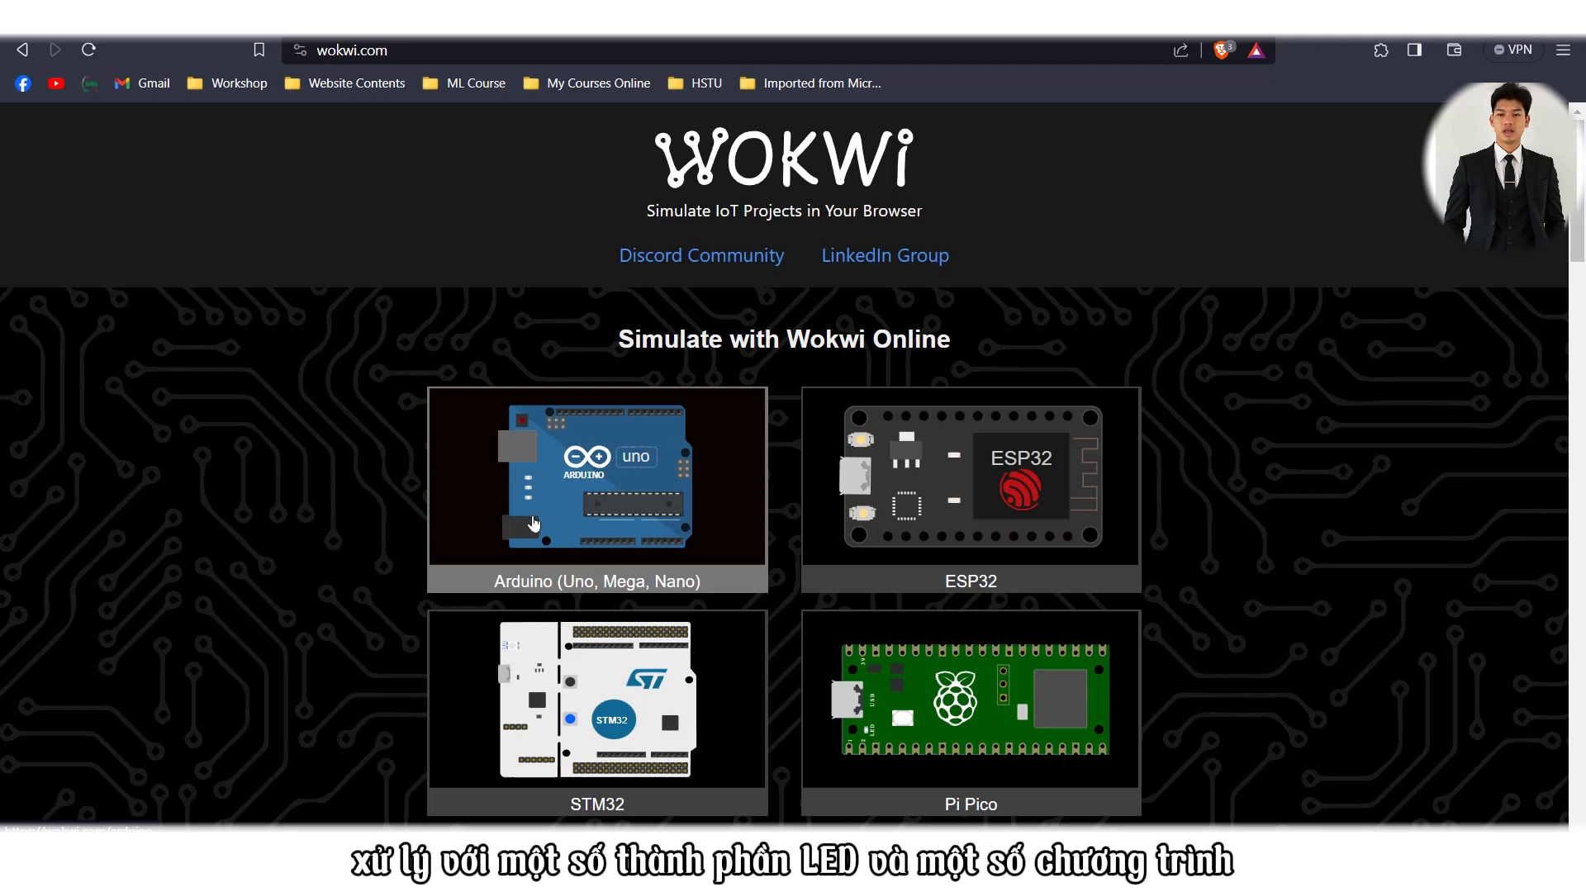
Open the Arduino simulator page and start a new Arduino Uno project from scratch
left_click(590, 497)
scroll(590, 494, "down", 1)
scroll(592, 496, "down", 2)
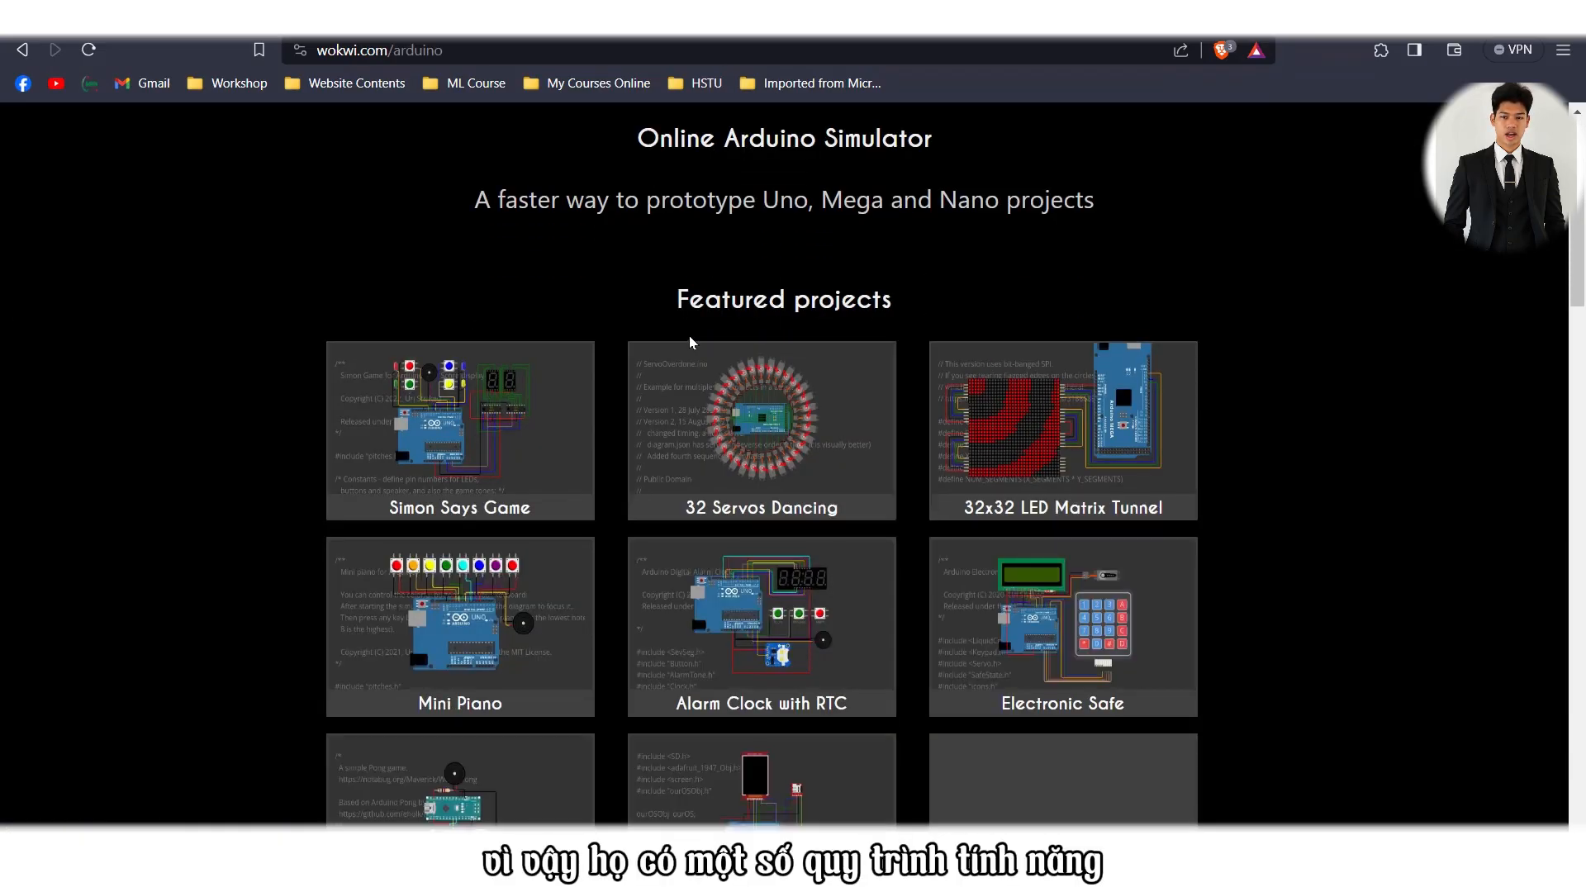
scroll(1238, 339, "down", 6)
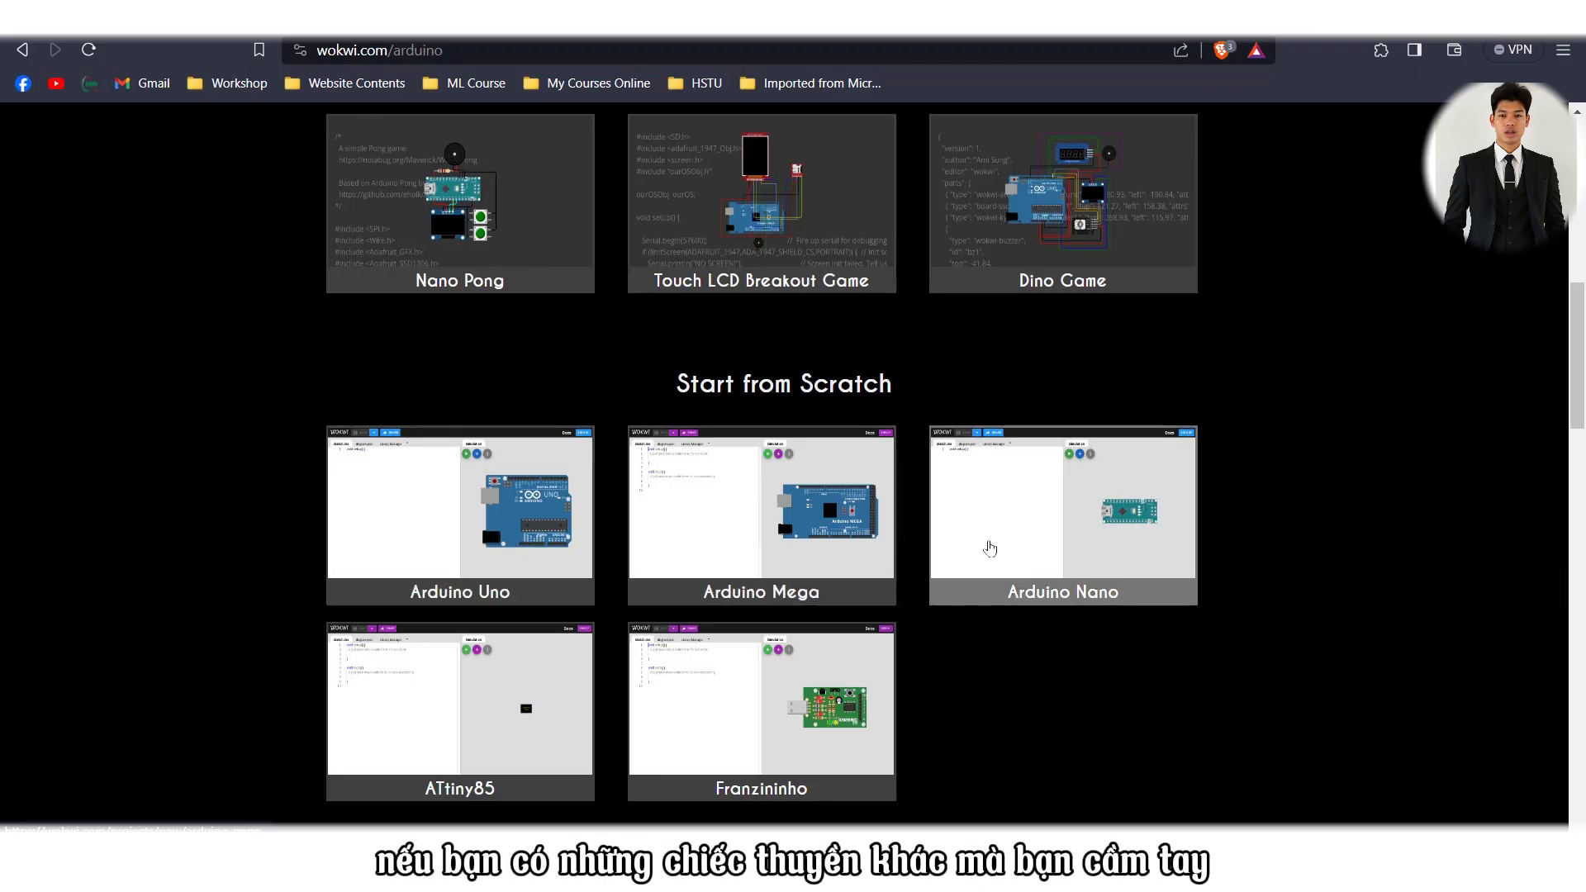
left_click(448, 537)
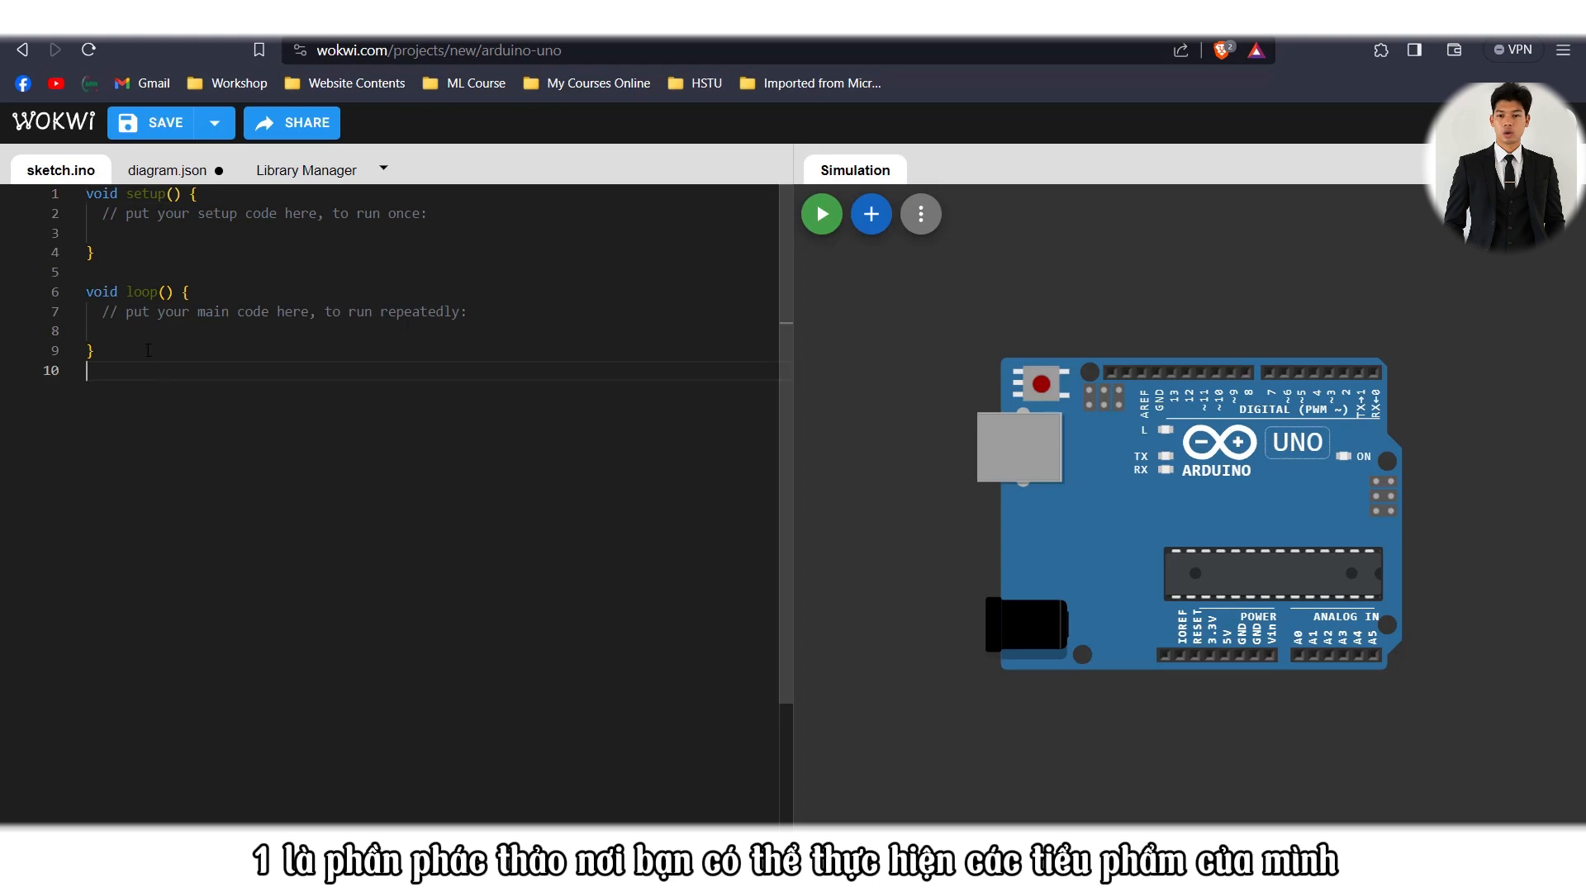
key("shift+Up")
key("shift+Up")
key("shift+Up")
key("shift+Up")
key("shift+Up")
key("shift+Up")
key("shift+Up")
key("shift+Up")
left_click_drag(155, 362, 85, 193)
left_click(303, 368)
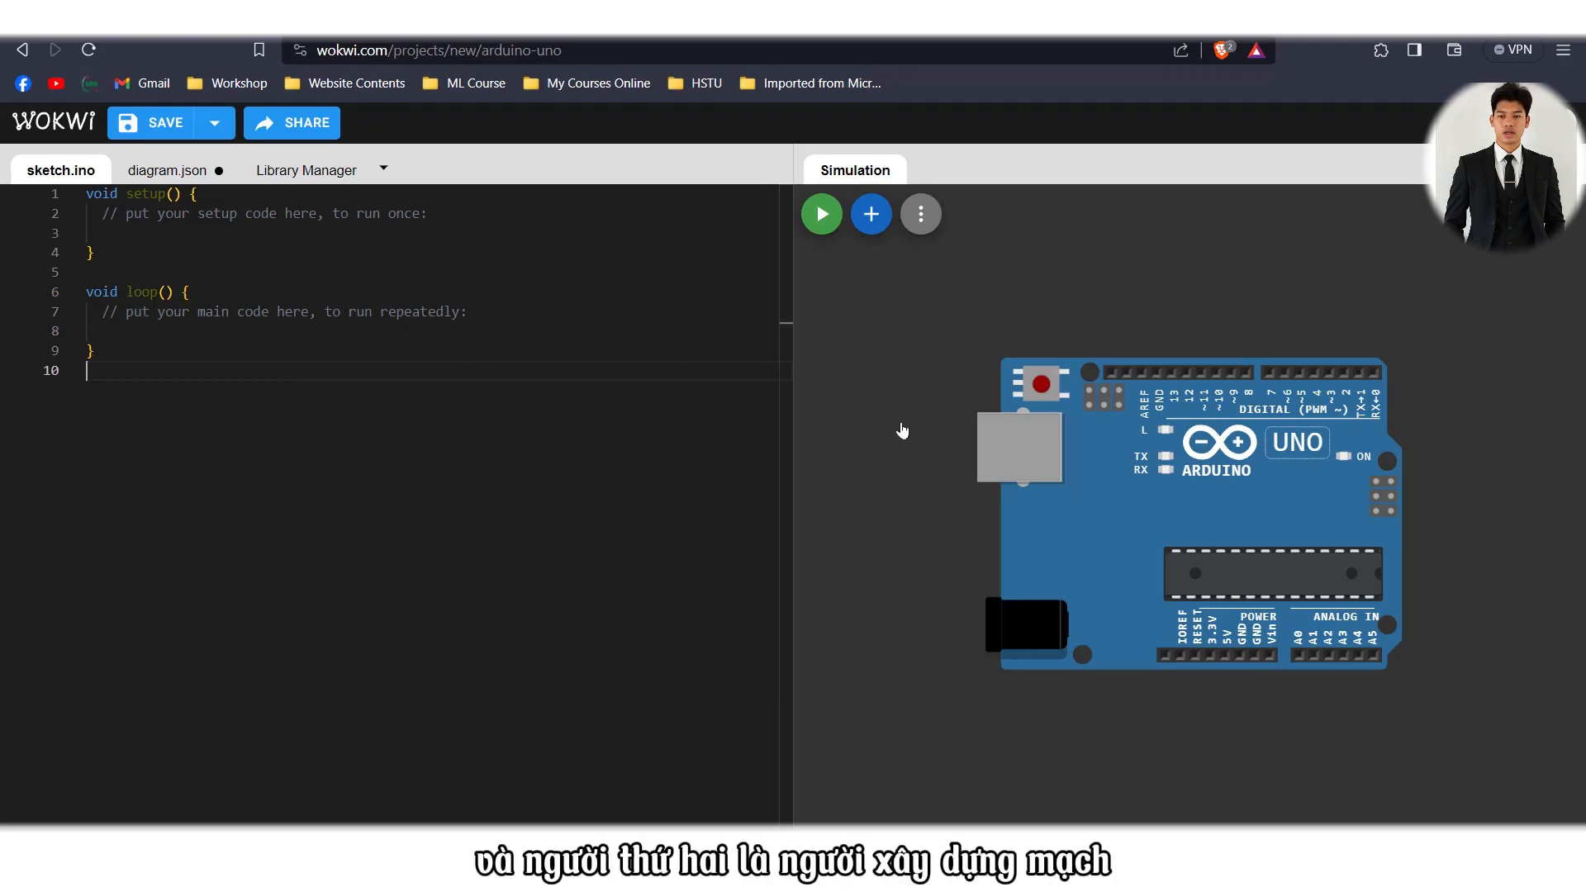
Move the Arduino Uno board lower in the simulation diagram to leave free space above it
left_click(1108, 417)
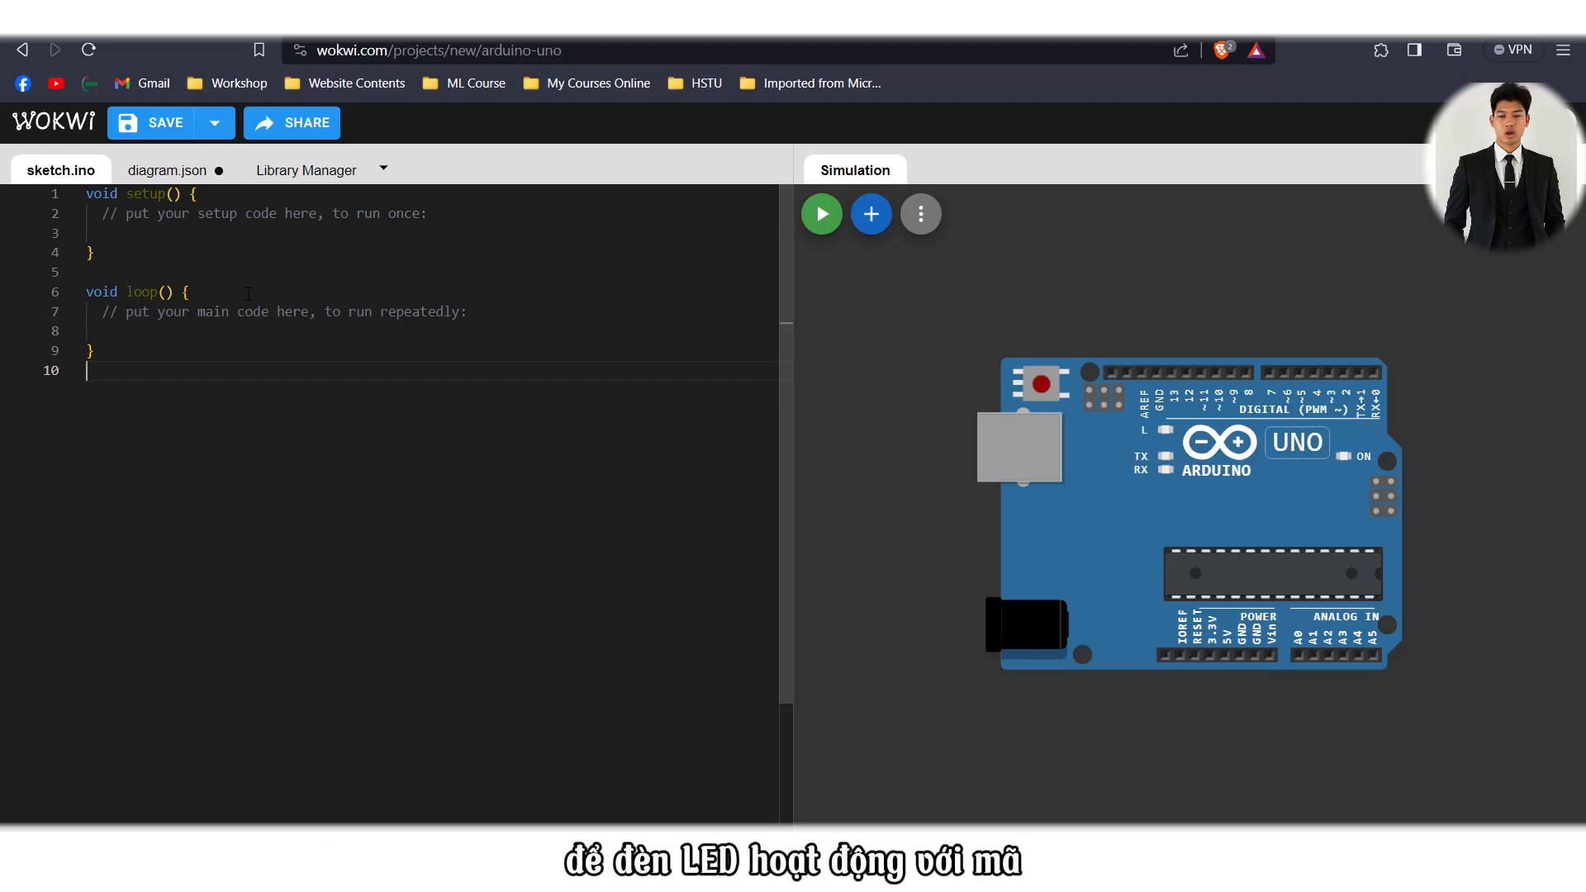
left_click_drag(1059, 282, 1087, 418)
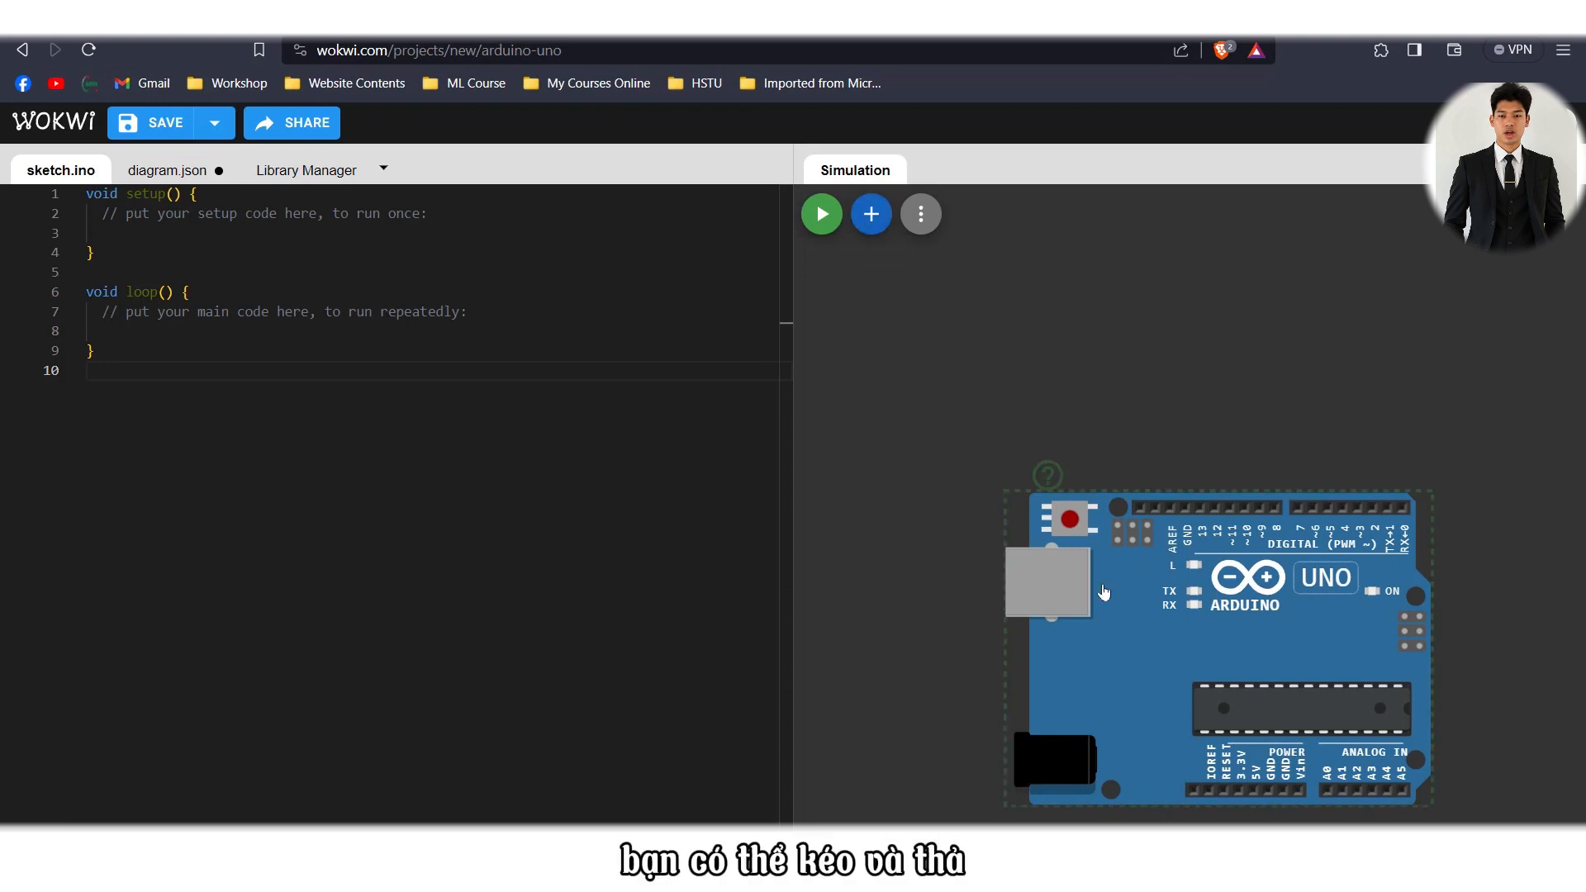
mouse_move(1103, 591)
left_mouse_down()
mouse_move(1094, 418)
mouse_move(1148, 662)
mouse_move(1035, 552)
mouse_move(1200, 578)
mouse_move(1081, 531)
mouse_move(1173, 537)
mouse_move(1081, 538)
mouse_move(1111, 522)
mouse_move(1084, 569)
mouse_move(1109, 576)
left_mouse_up()
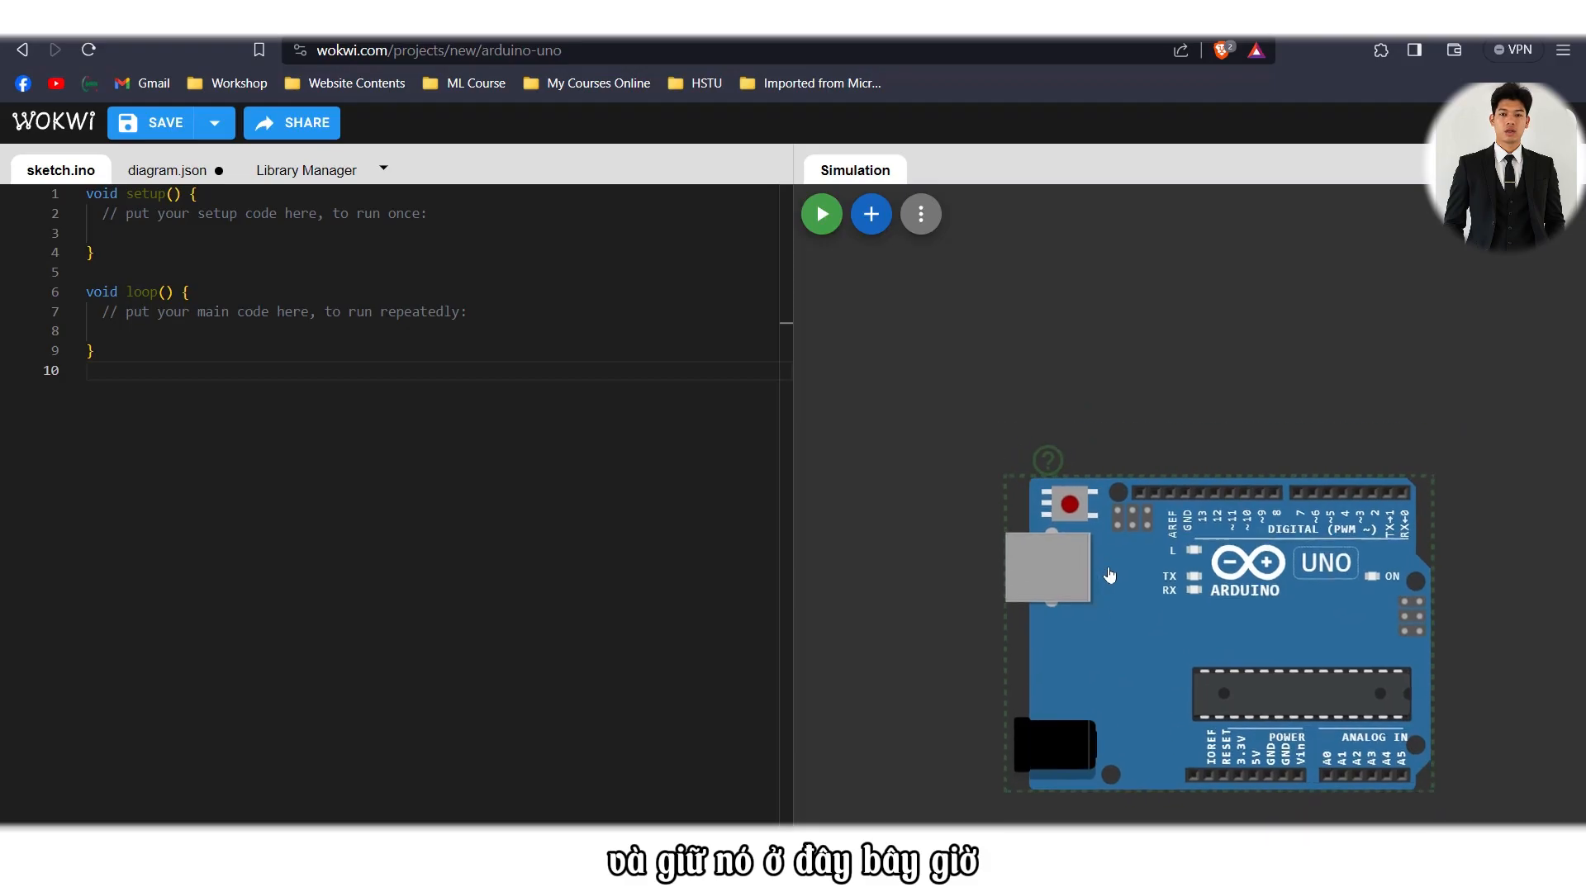
Browse the component library and add a basic LED to the simulation diagram
left_click(870, 228)
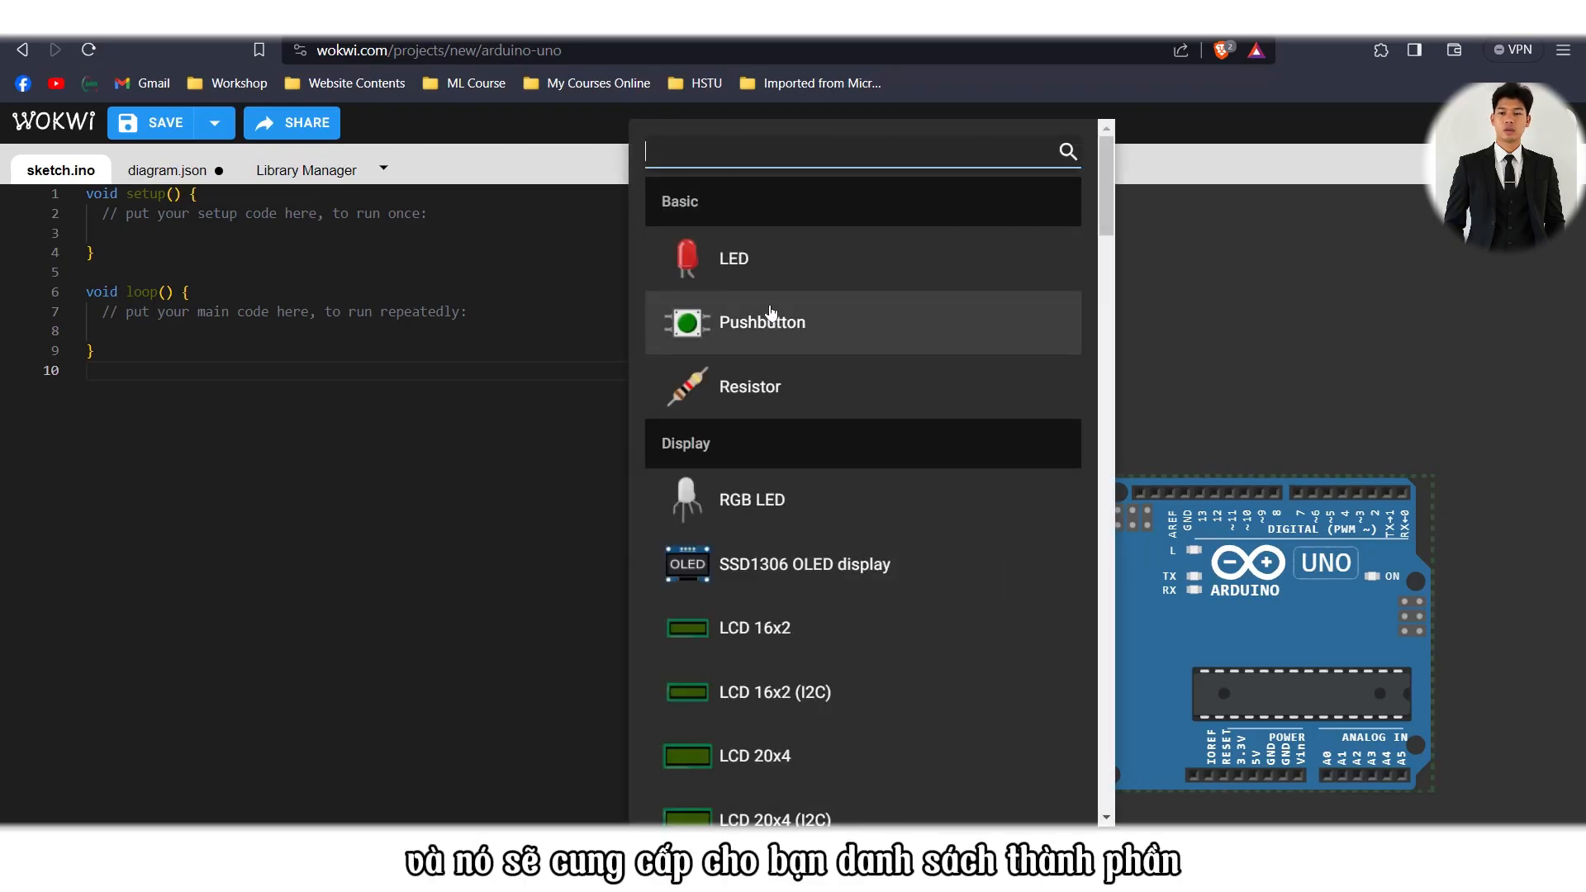
scroll(780, 372, "down", 5)
scroll(785, 441, "down", 5)
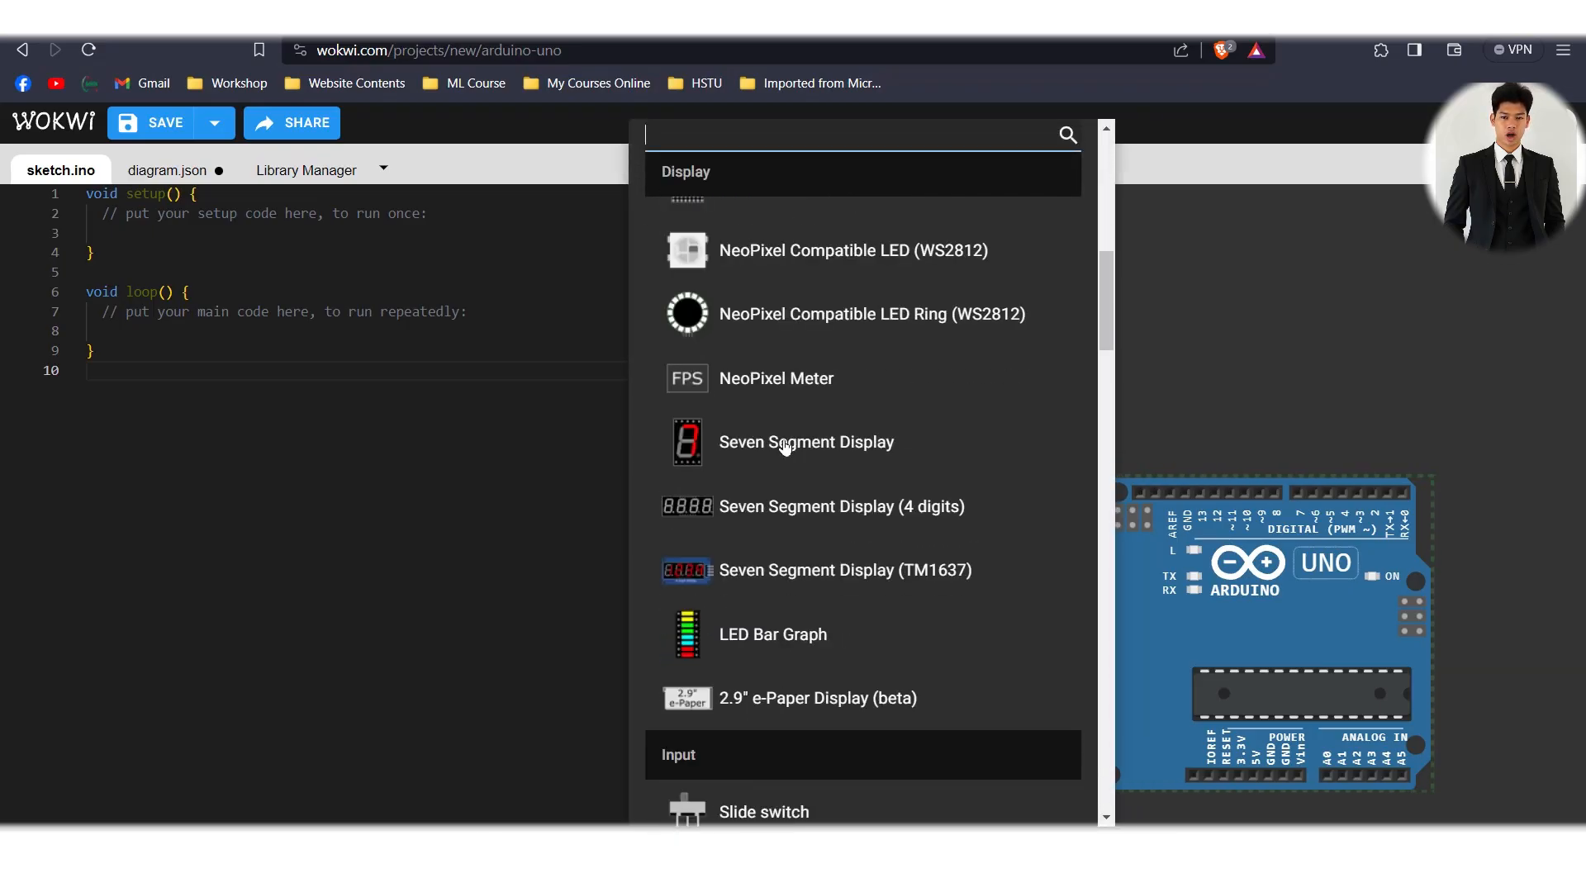
scroll(784, 446, "up", 8)
scroll(785, 446, "down", 10)
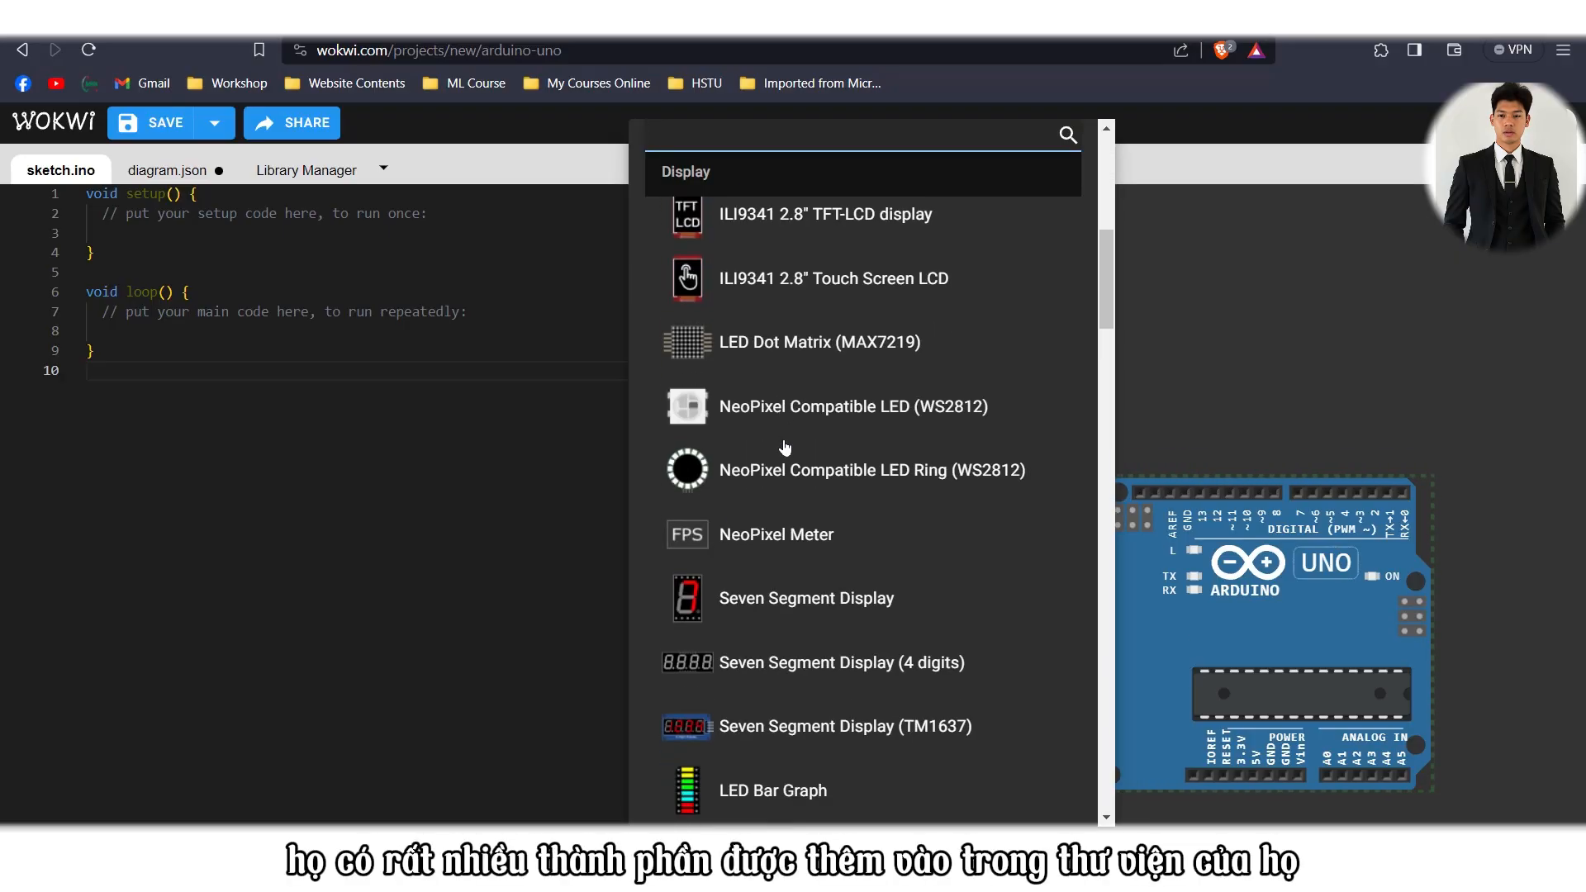
scroll(785, 447, "down", 14)
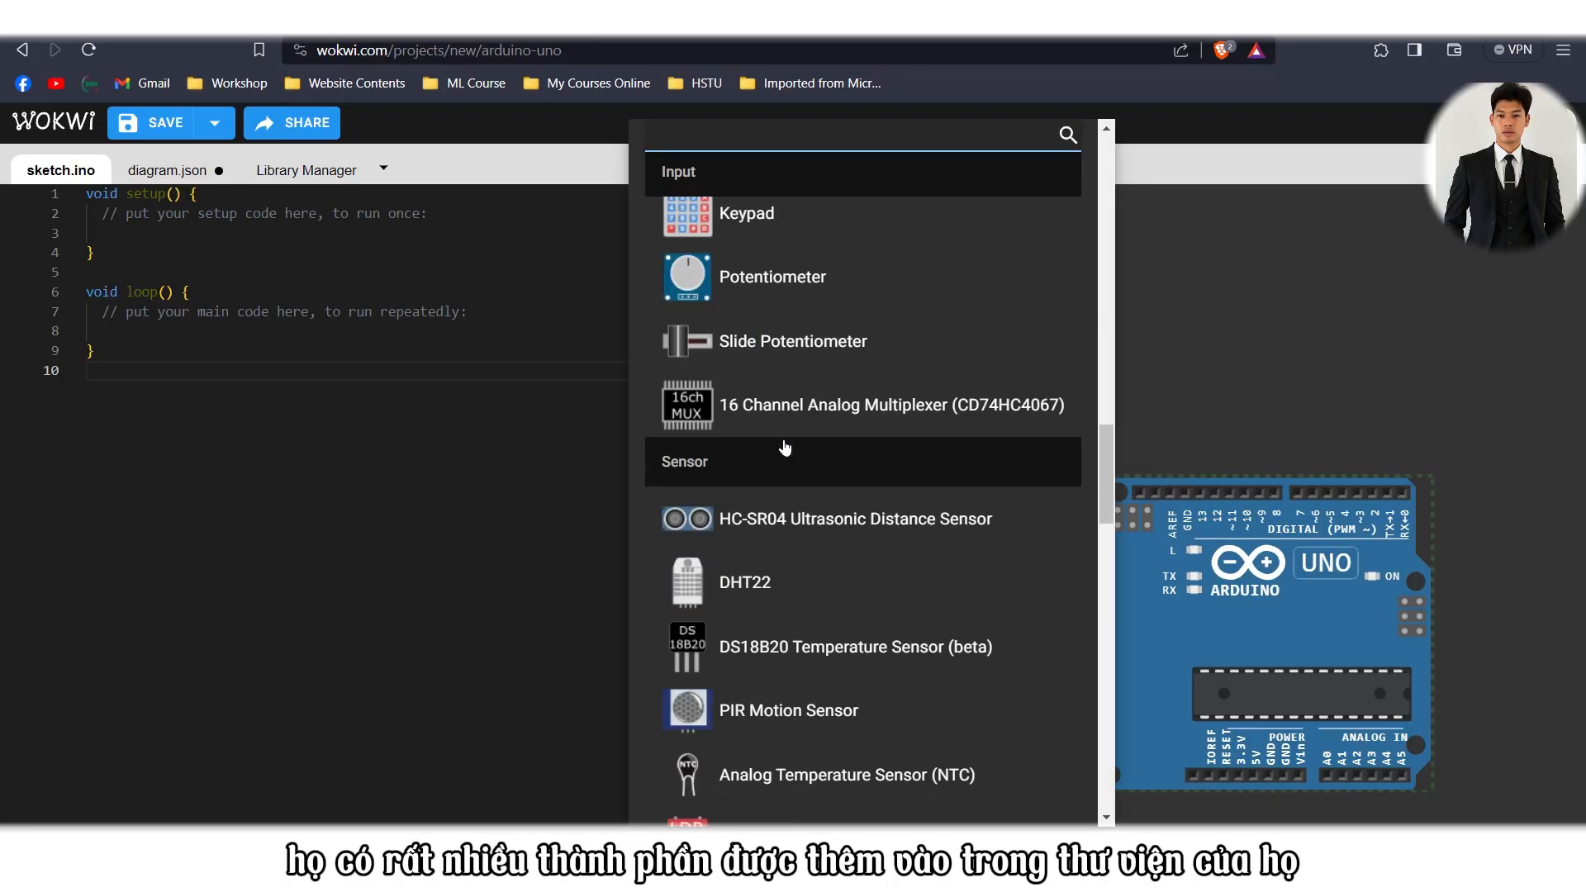
scroll(784, 447, "down", 12)
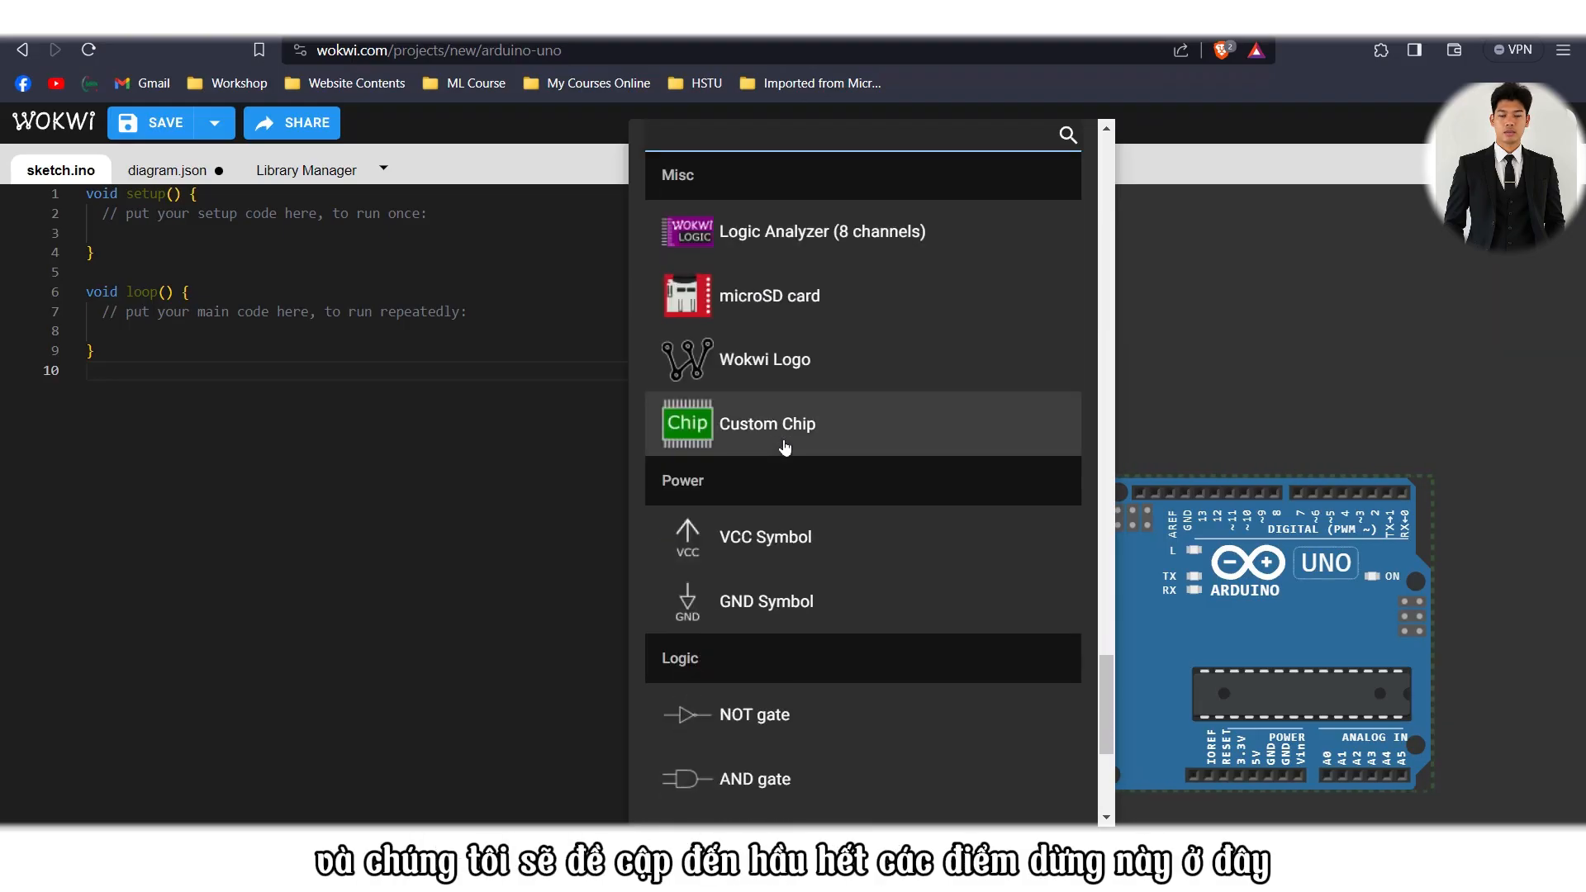
scroll(783, 445, "up", 20)
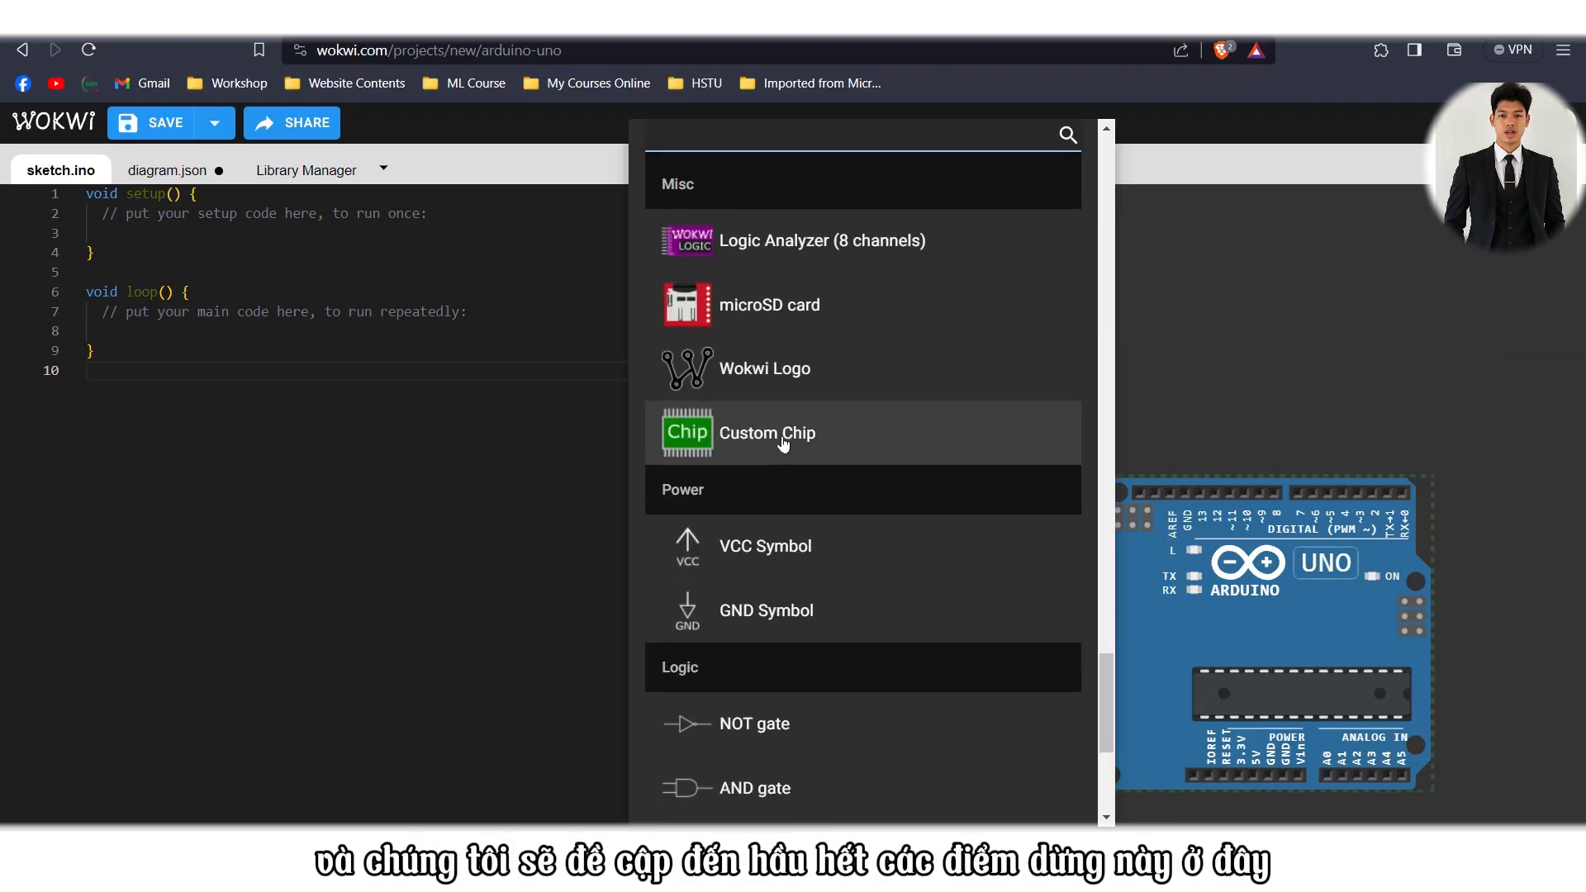
scroll(781, 439, "up", 4)
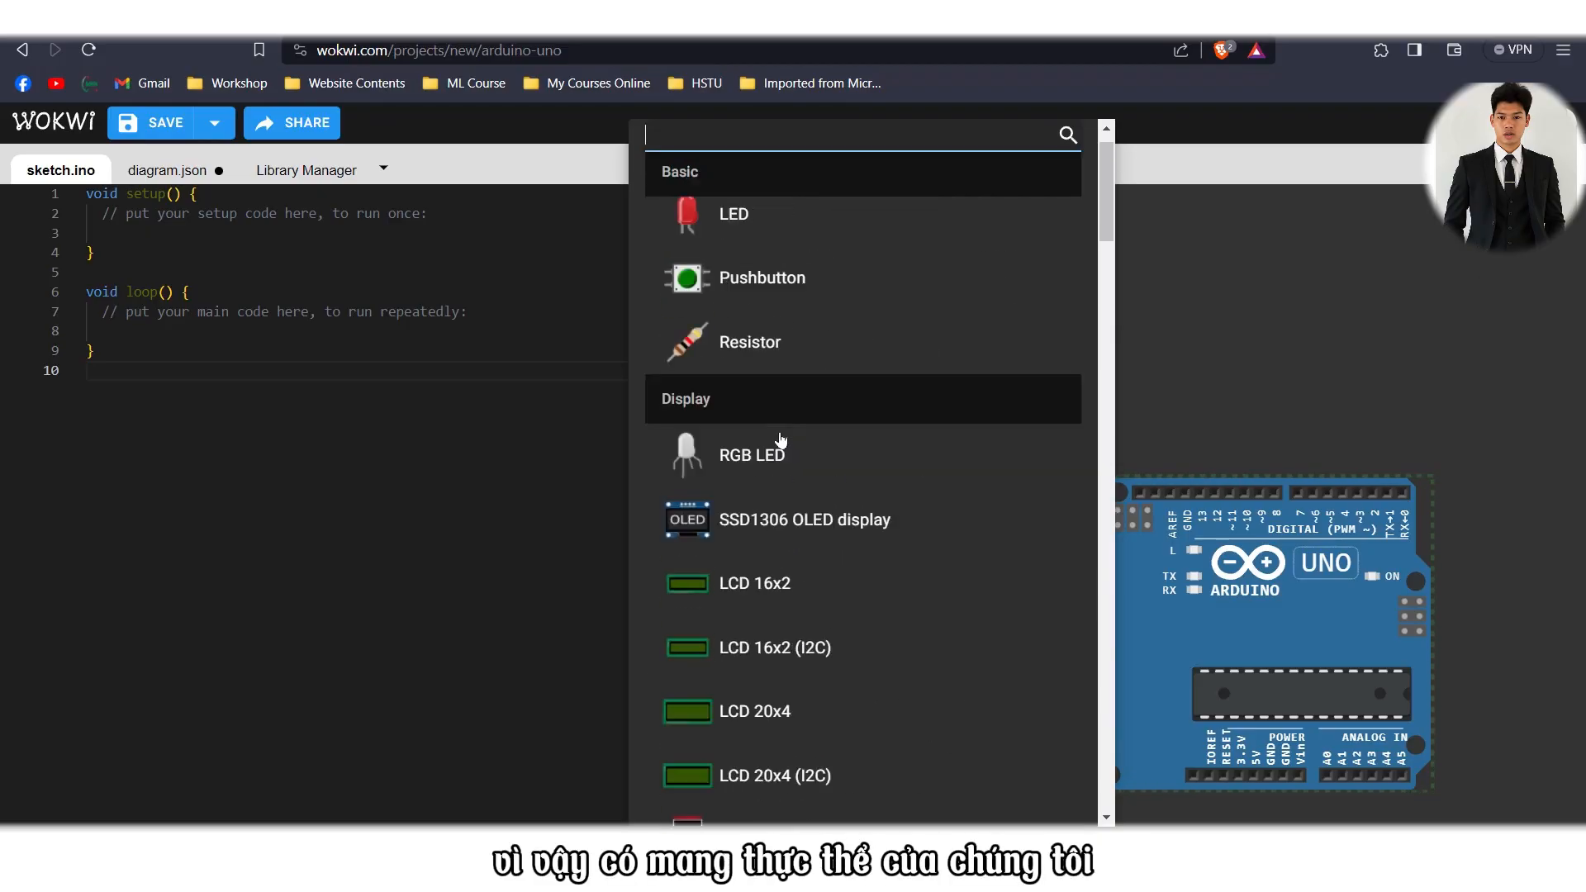
left_click(734, 272)
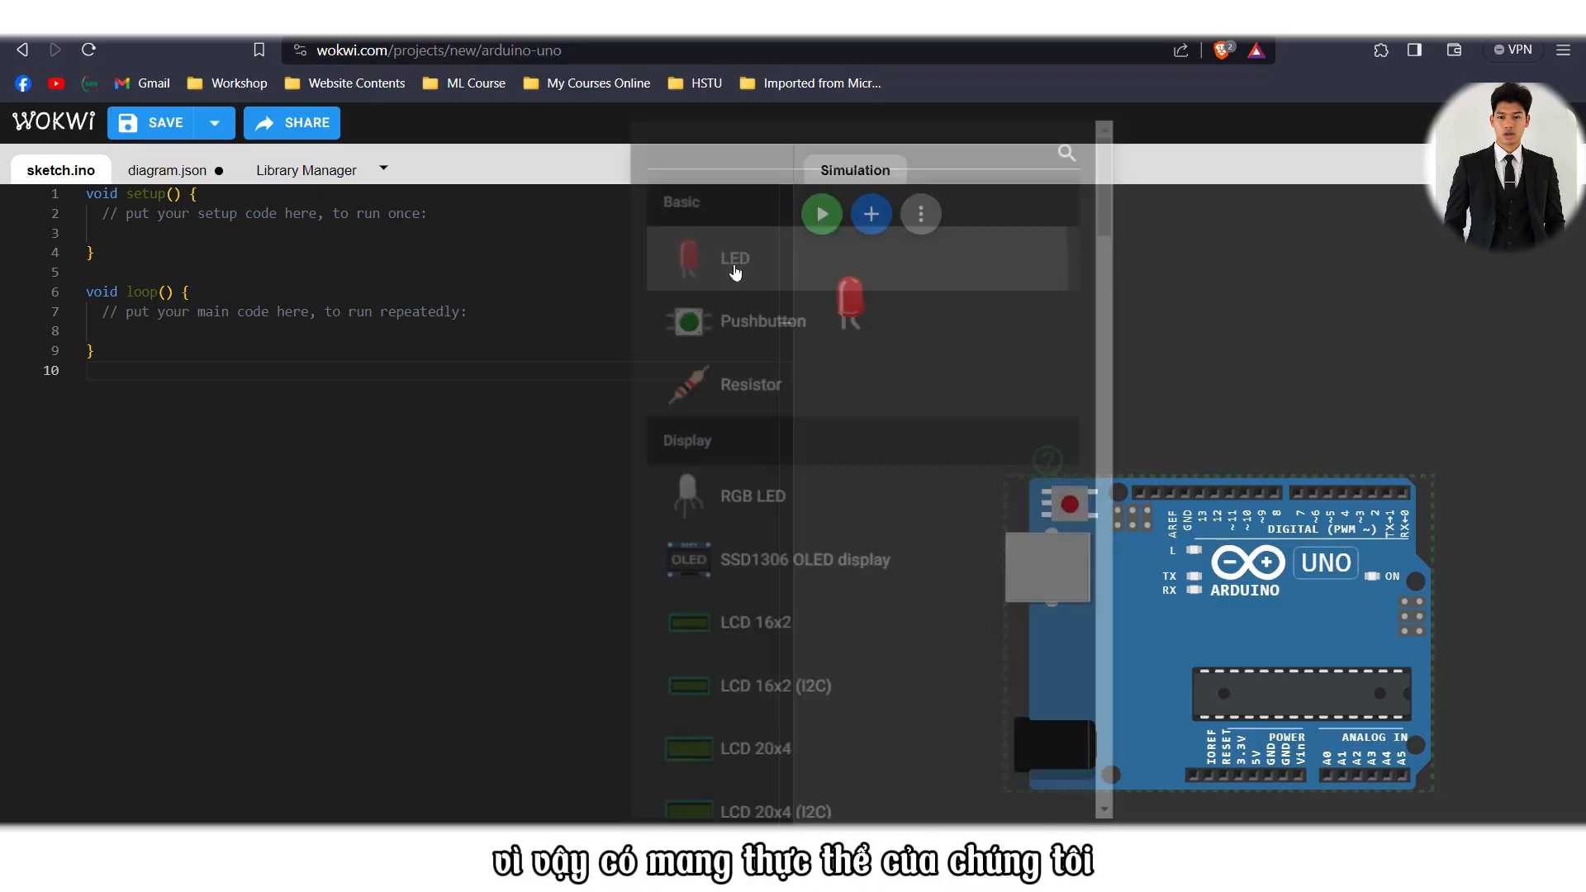
Move the LED above the Arduino's digital pins and add a resistor from the component library beside the LED
left_click_drag(853, 306, 1265, 373)
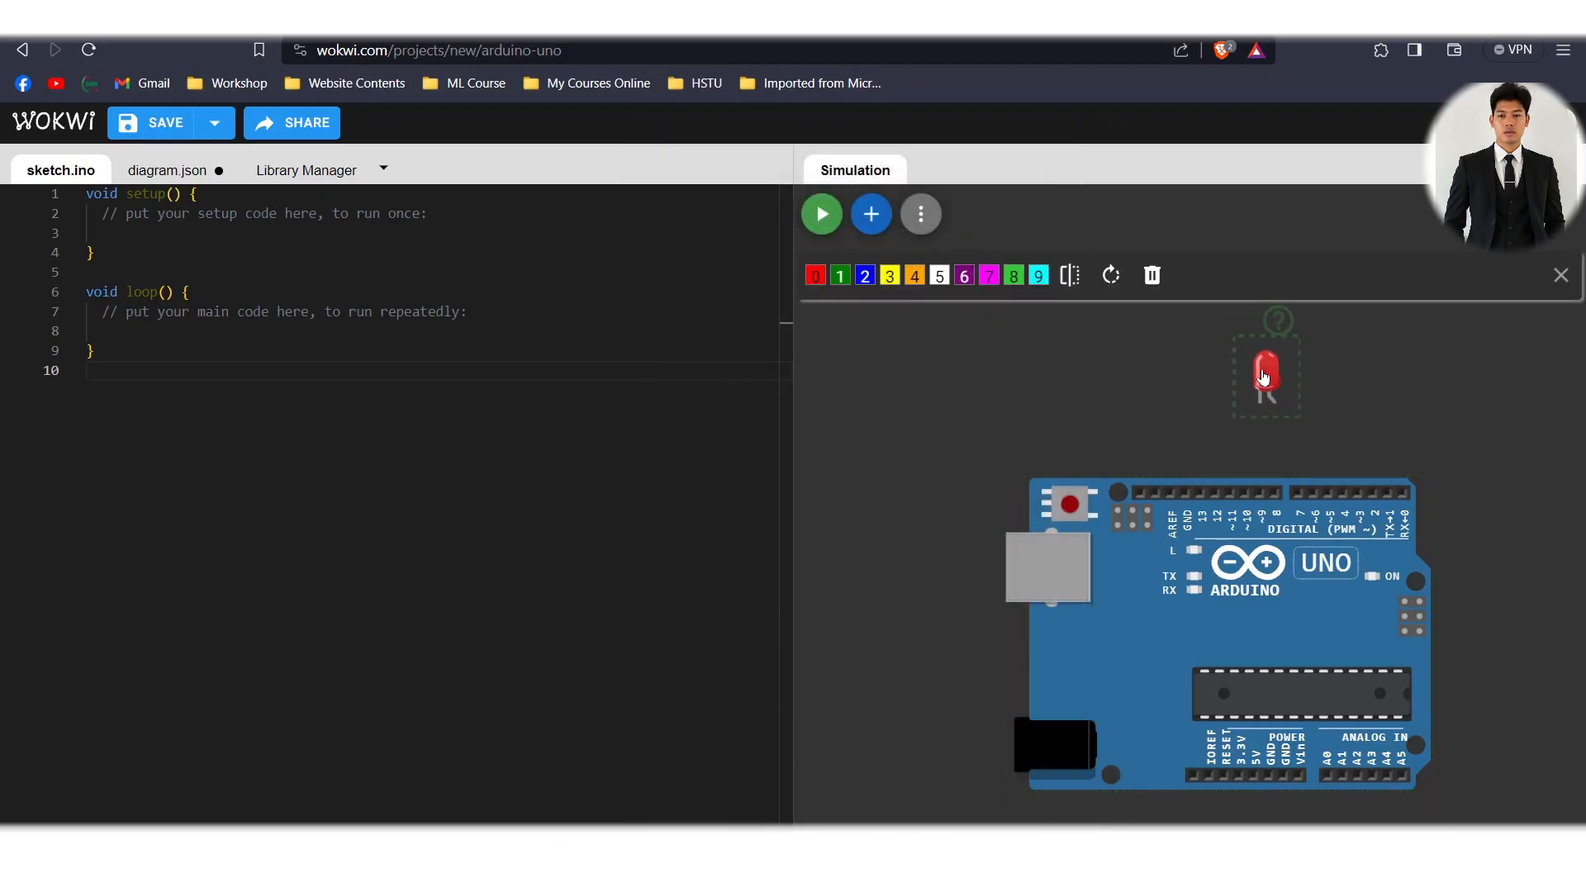
left_click(1176, 376)
left_click(872, 217)
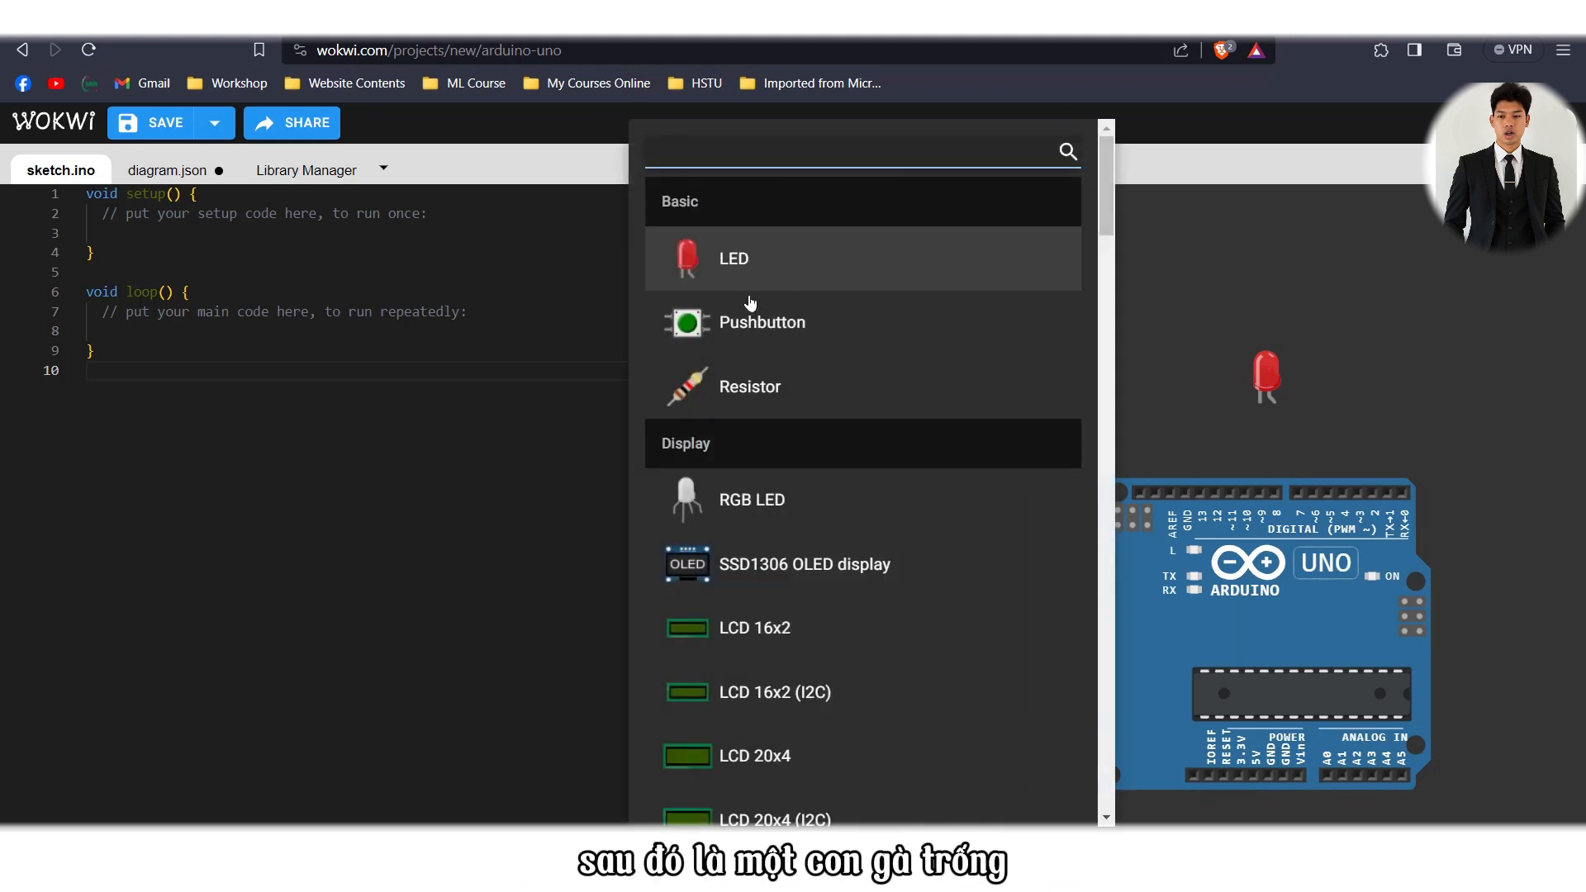
left_click(721, 391)
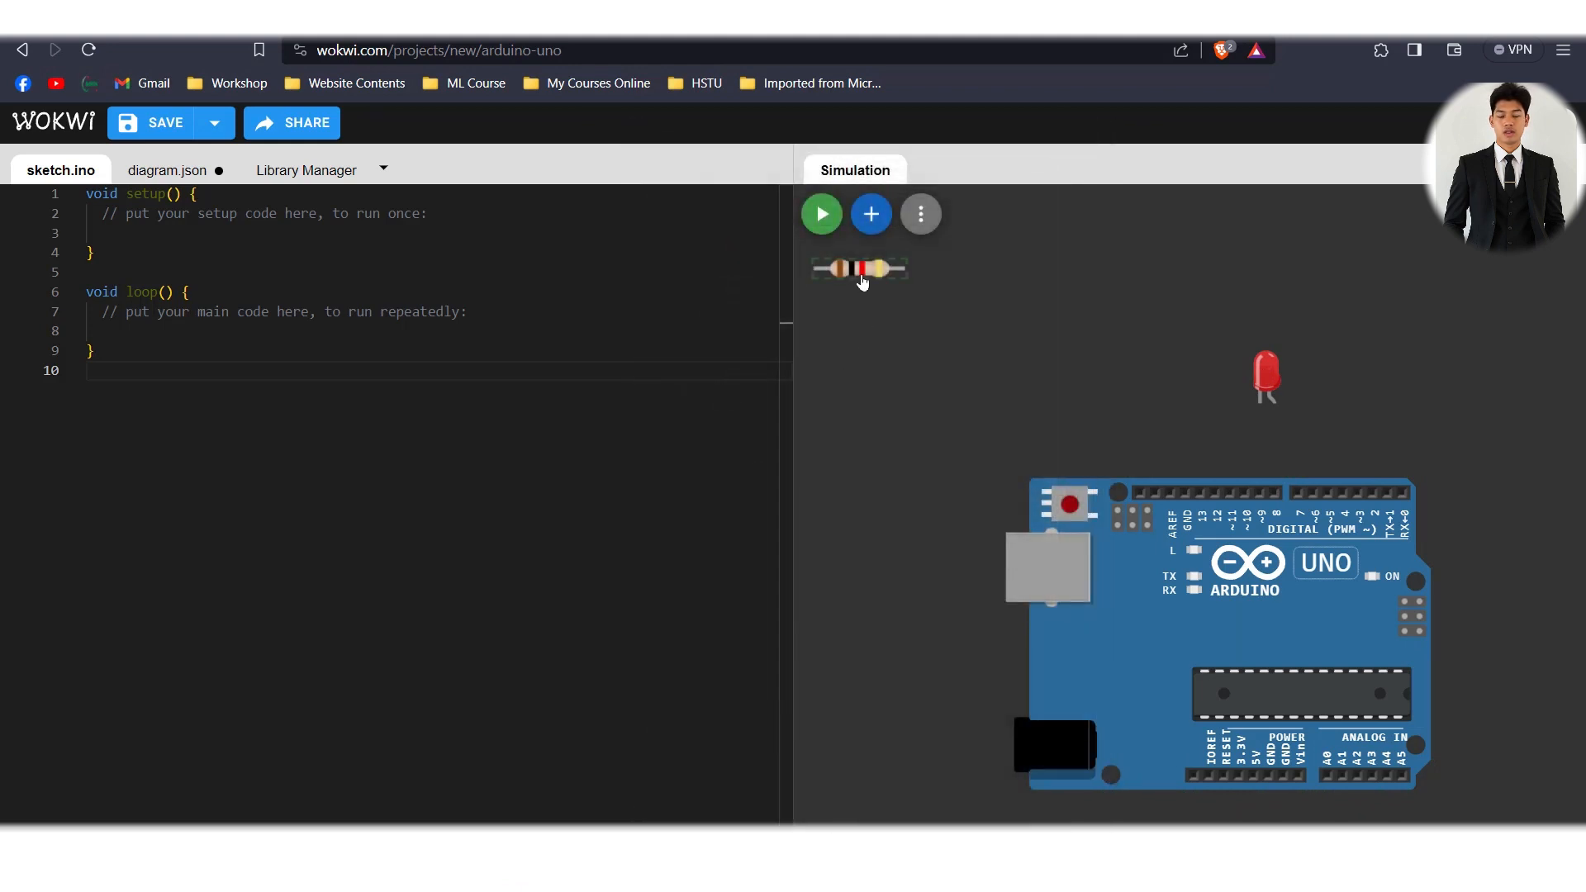
left_click_drag(854, 303, 1159, 425)
left_click(1295, 429)
scroll(1295, 430, "up", 3)
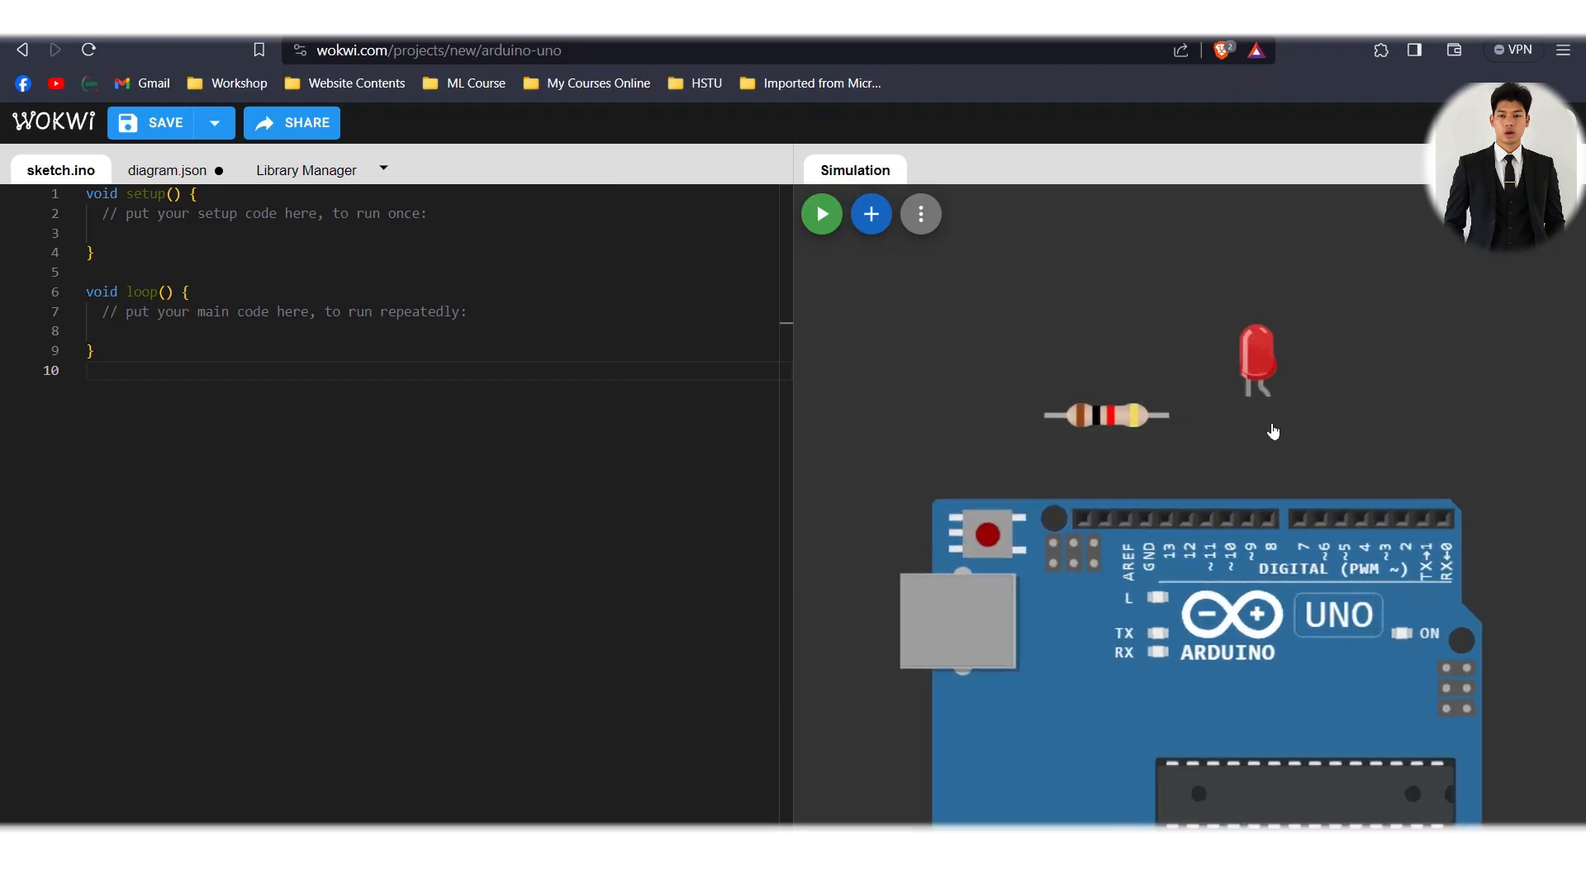
left_click_drag(1059, 428, 1086, 422)
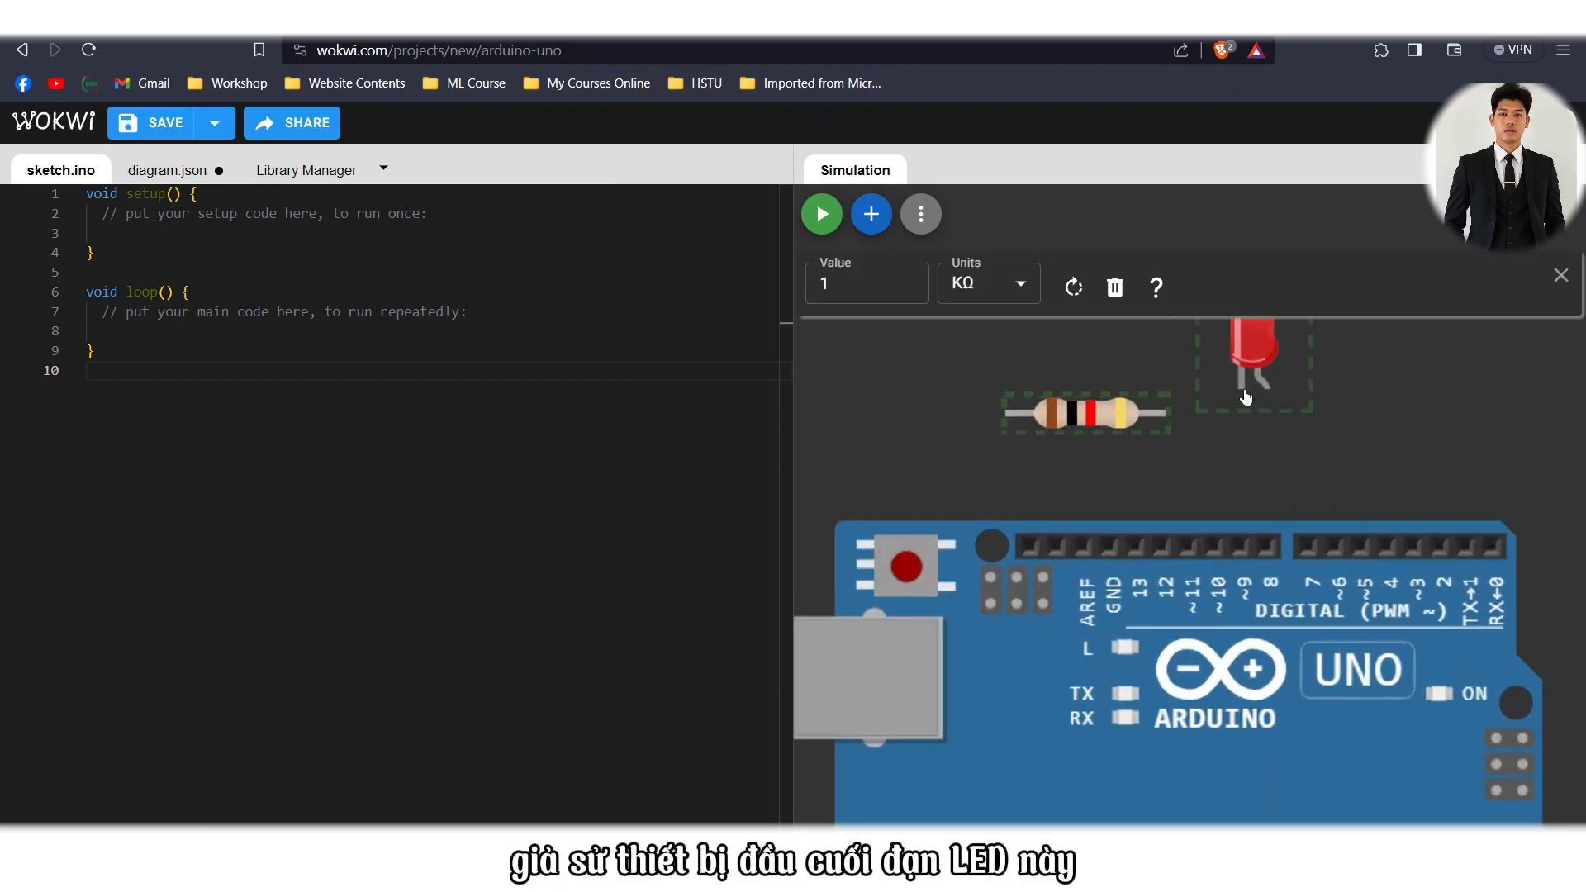
left_click(1290, 406)
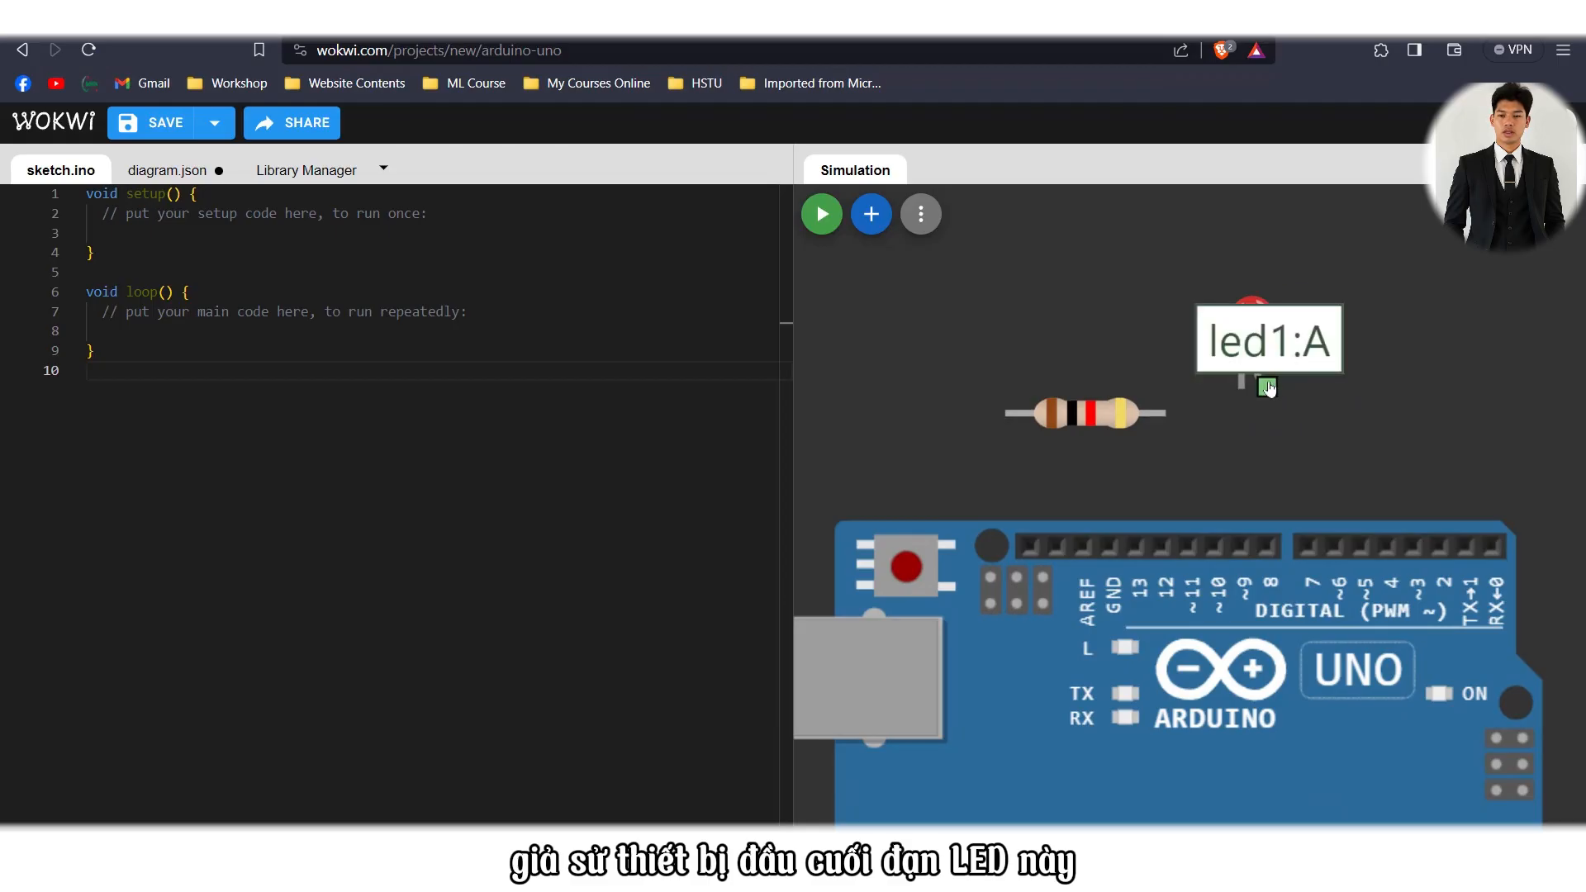
Wire the LED's anode to digital pin 2 and its cathode through the resistor to the GND pin beside pin 13
left_click(1268, 389)
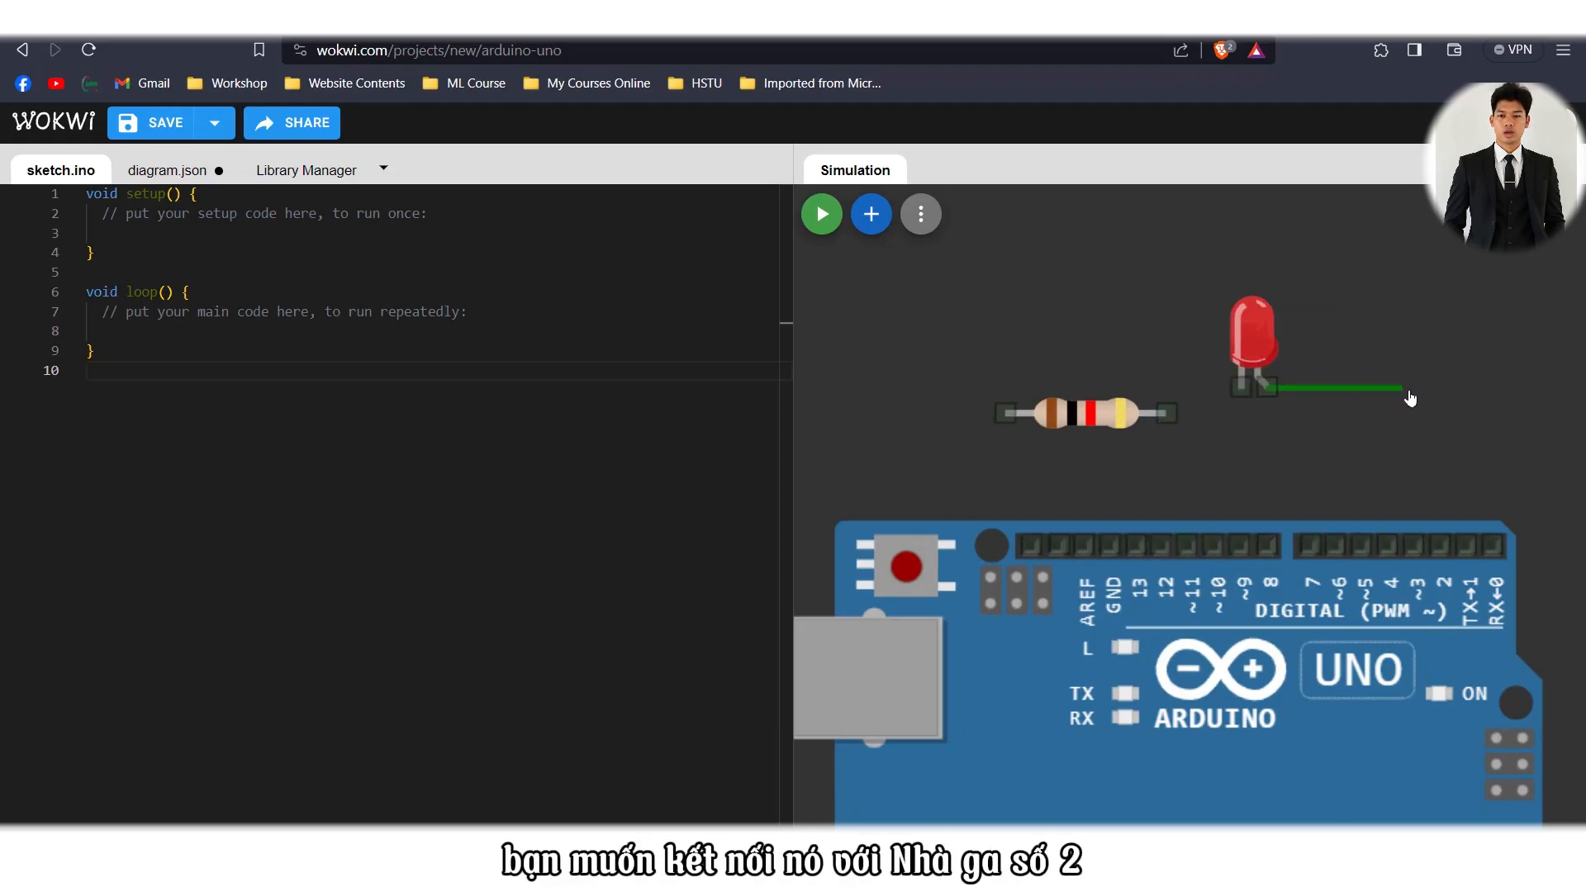
left_click(1441, 545)
left_click(1239, 388)
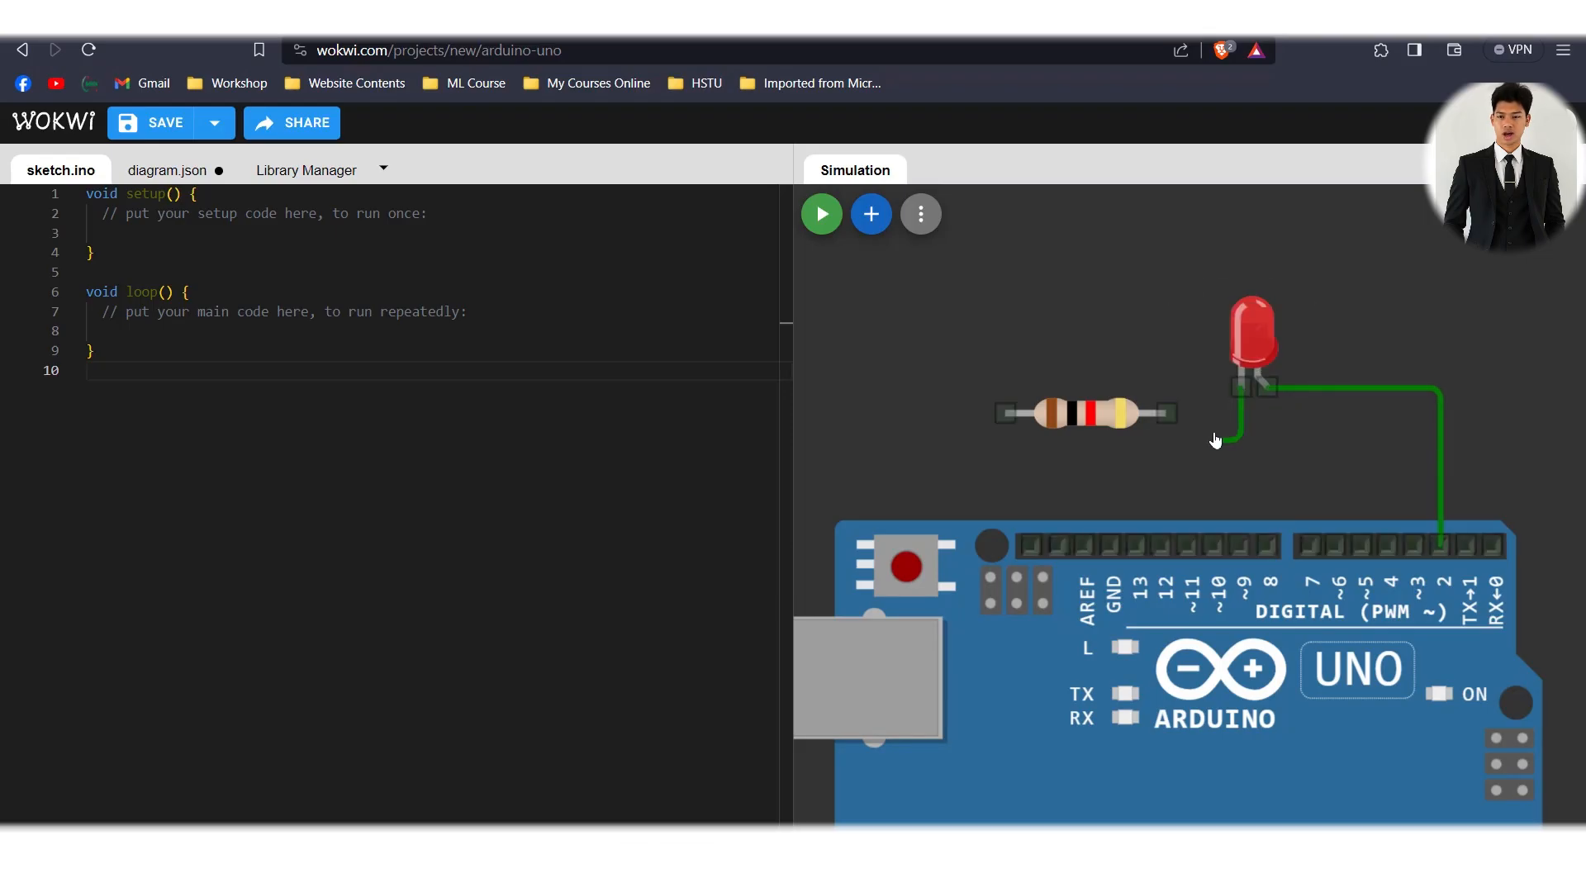
left_click(1171, 417)
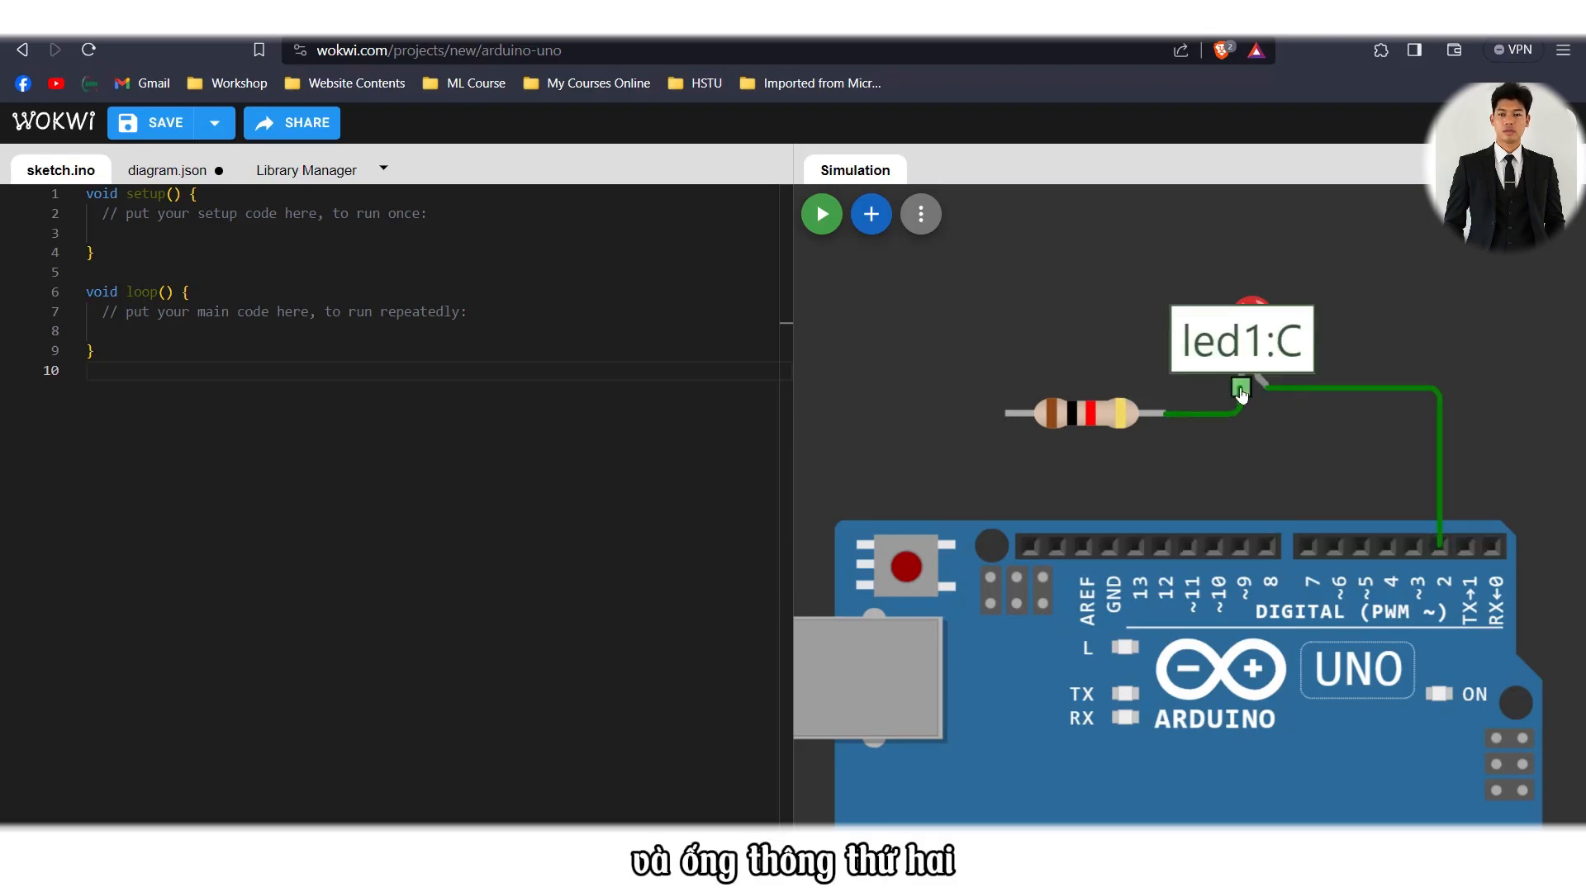
left_click(1007, 414)
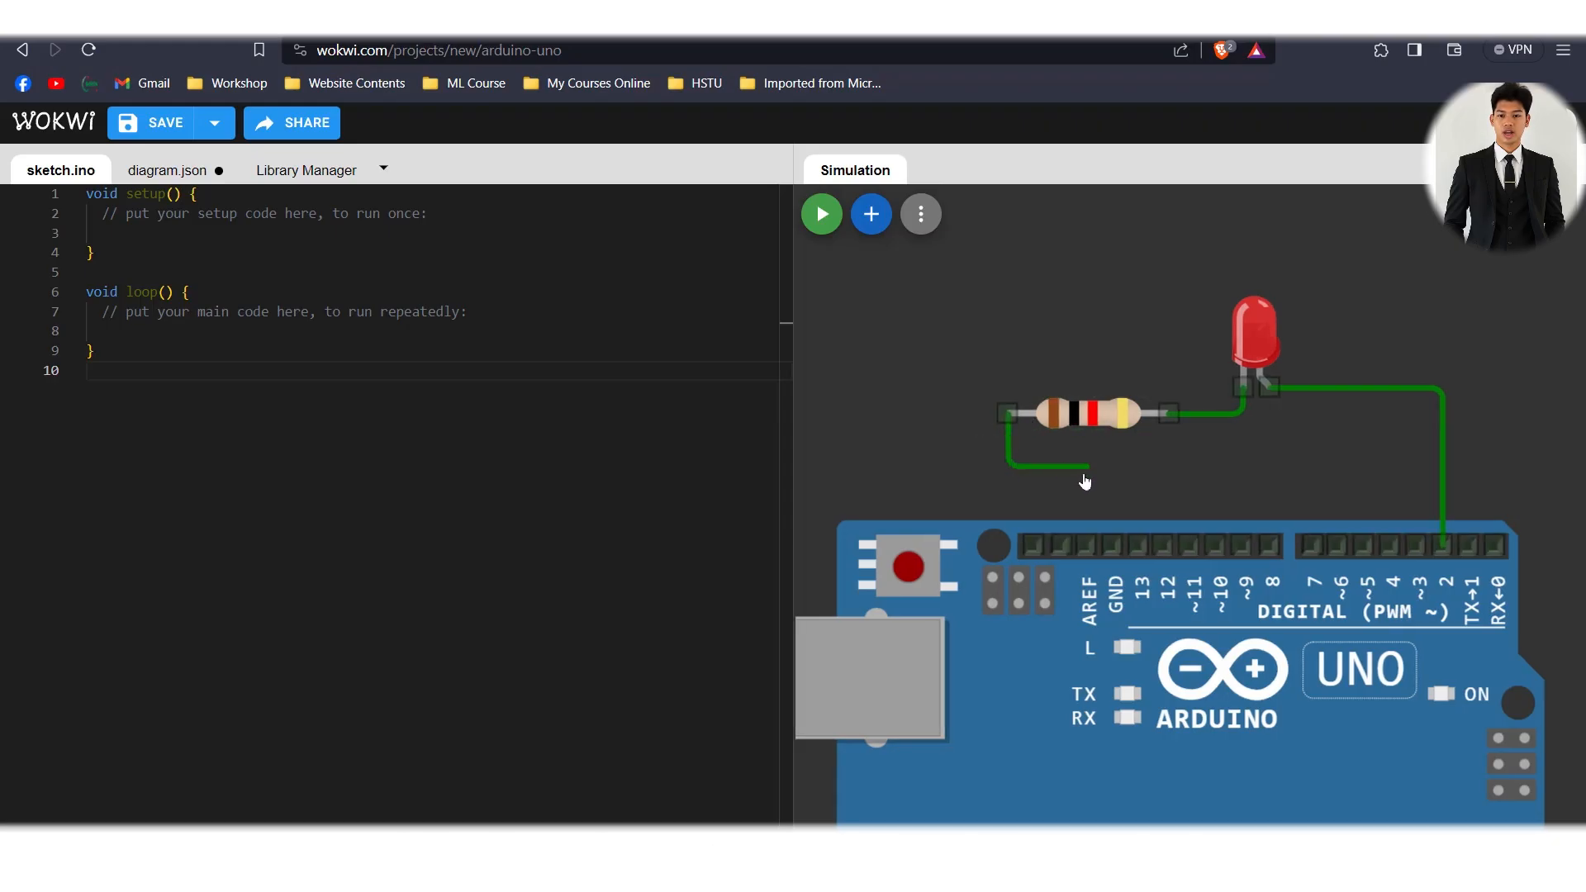
left_click(1113, 543)
Set the resistor's value to 220 Ω
left_click(1102, 436)
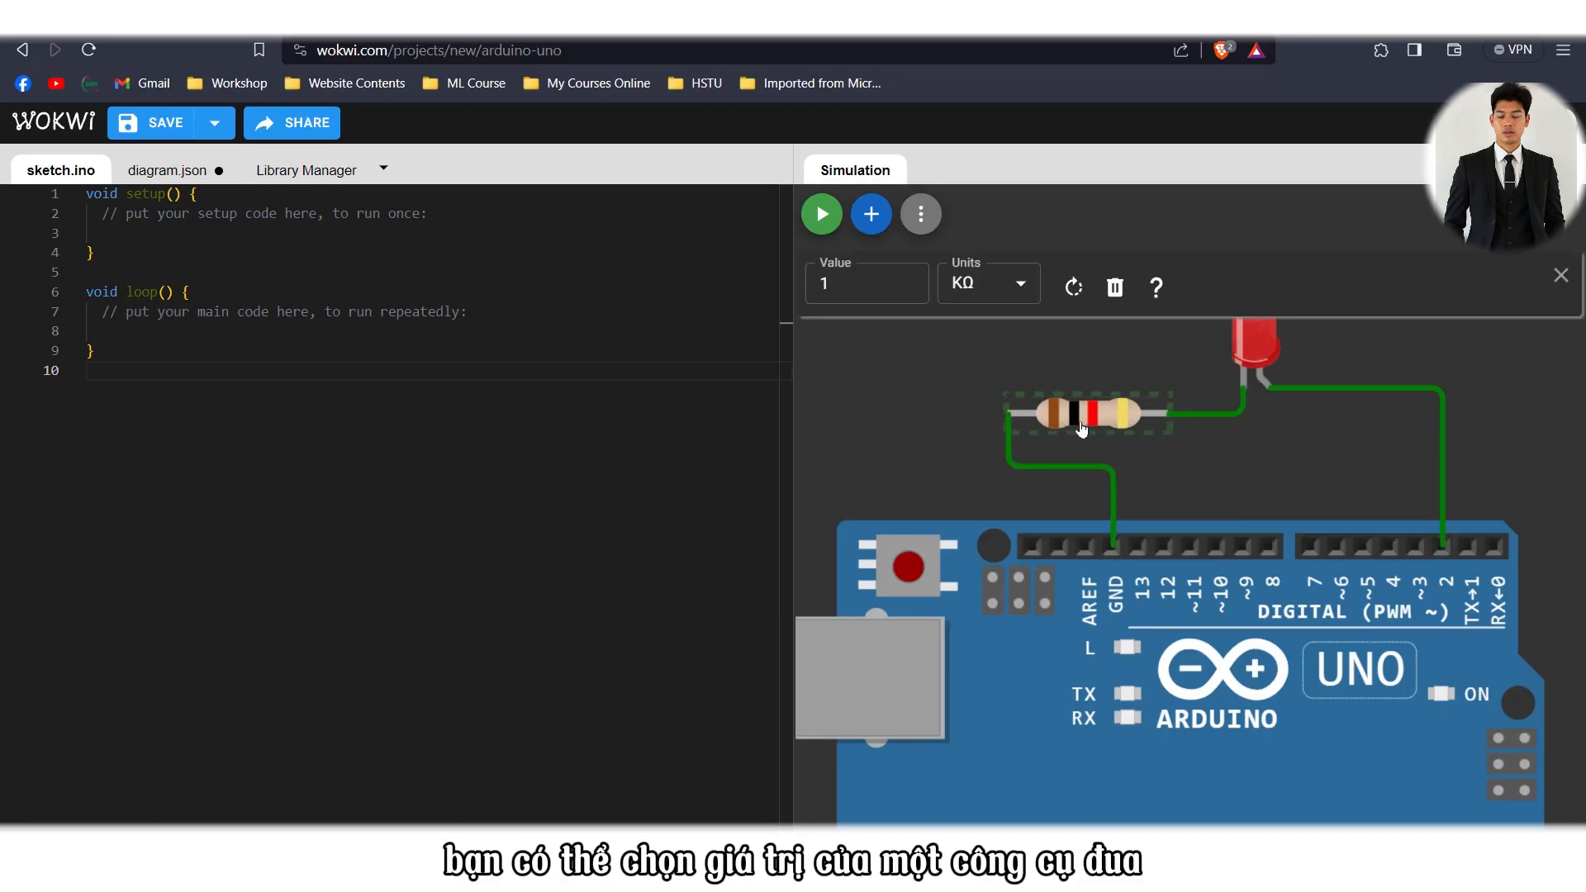
left_click(876, 289)
key("BackSpace")
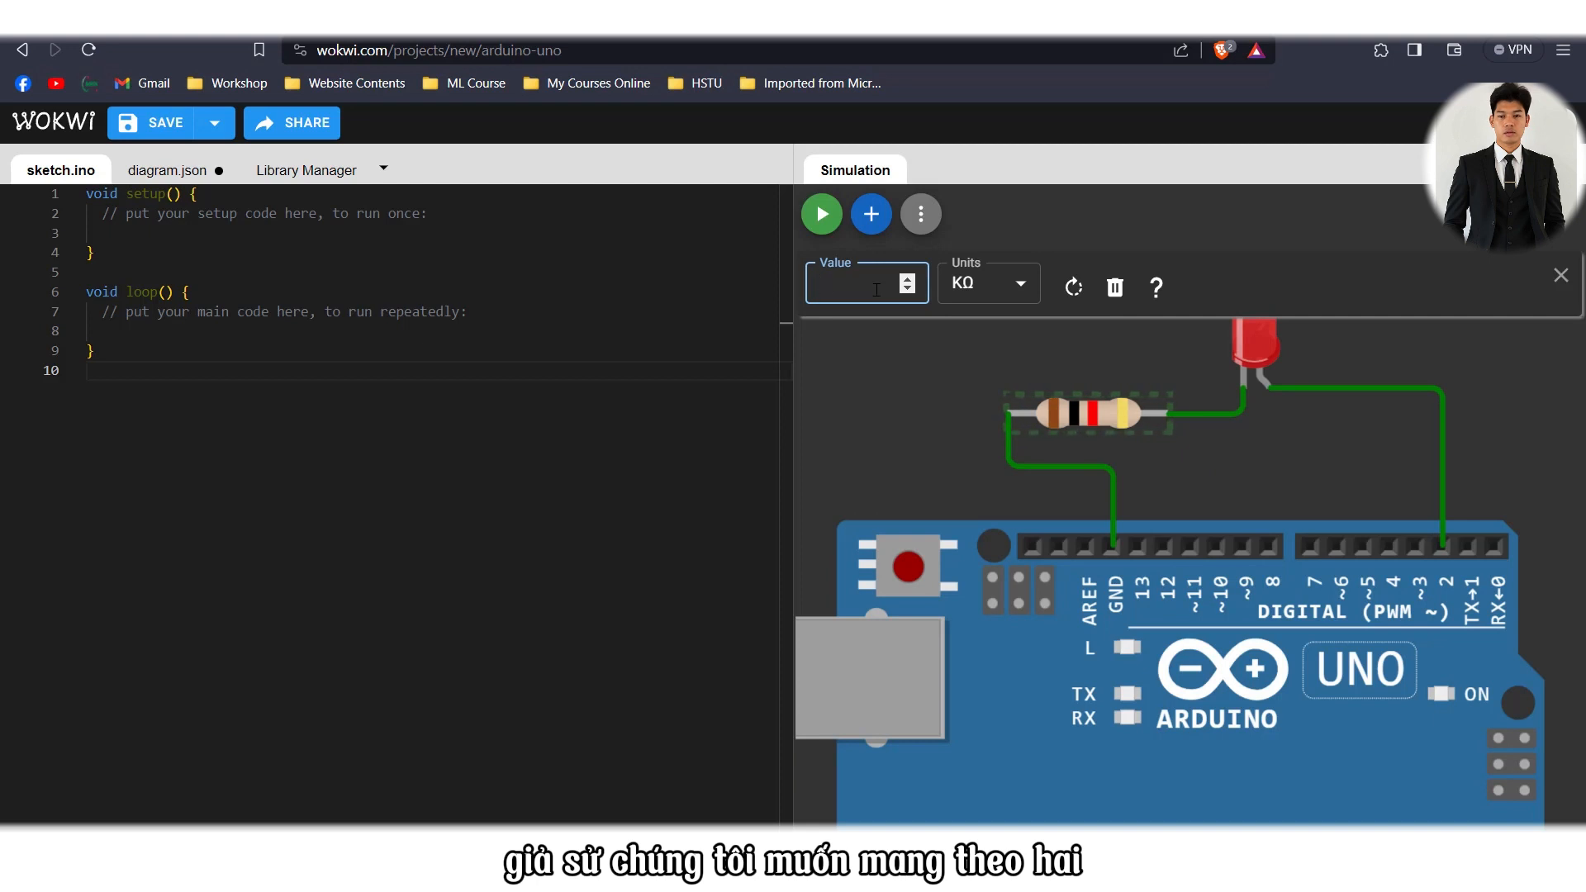
type("220")
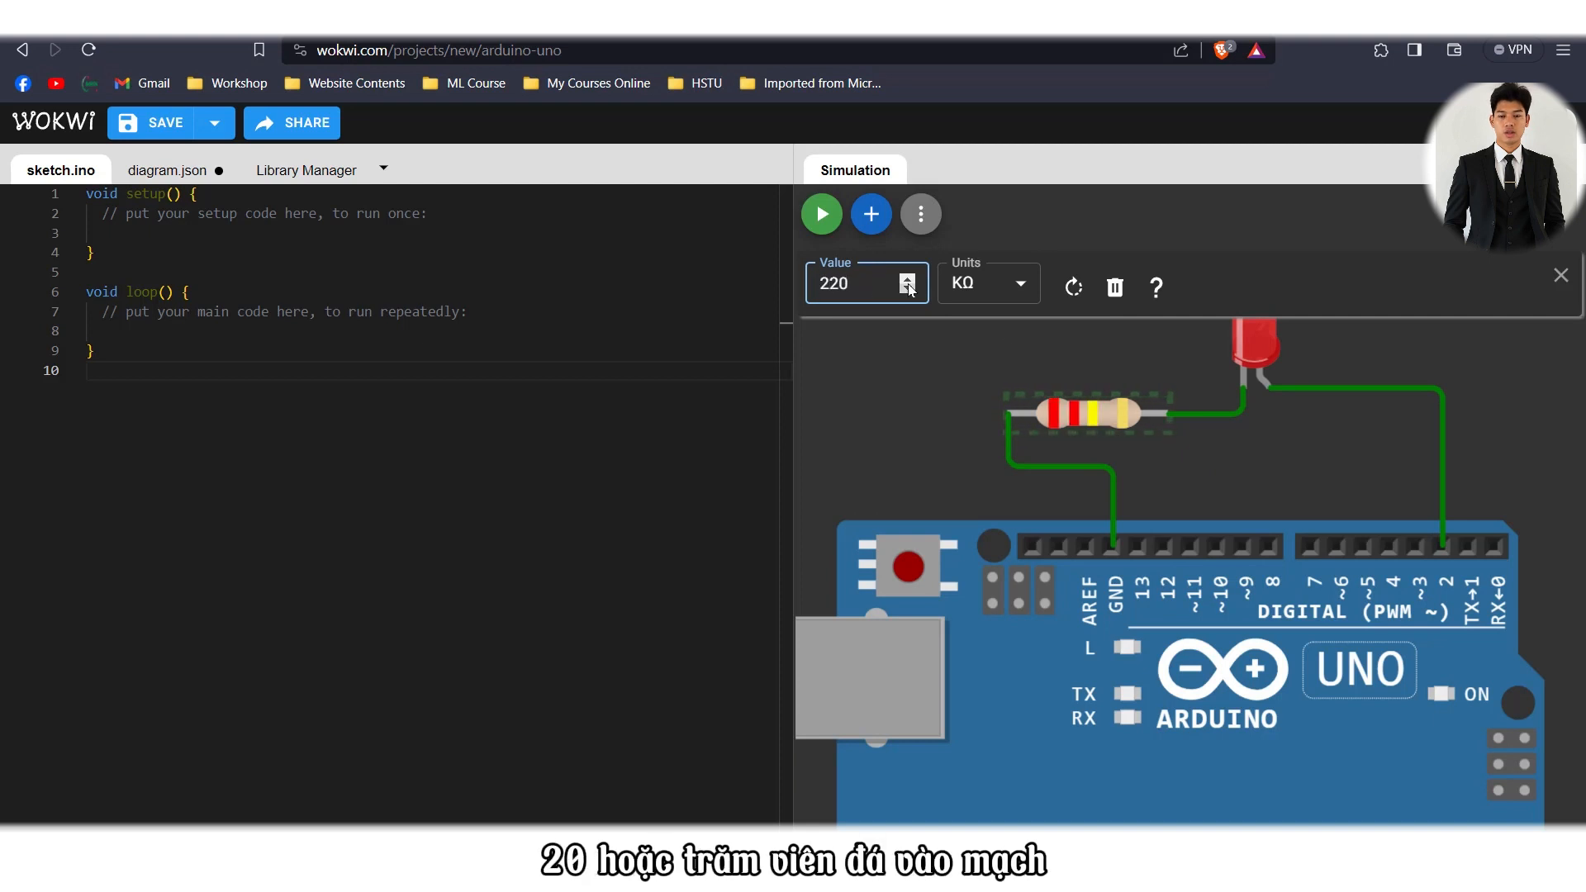
left_click(995, 289)
left_click(999, 330)
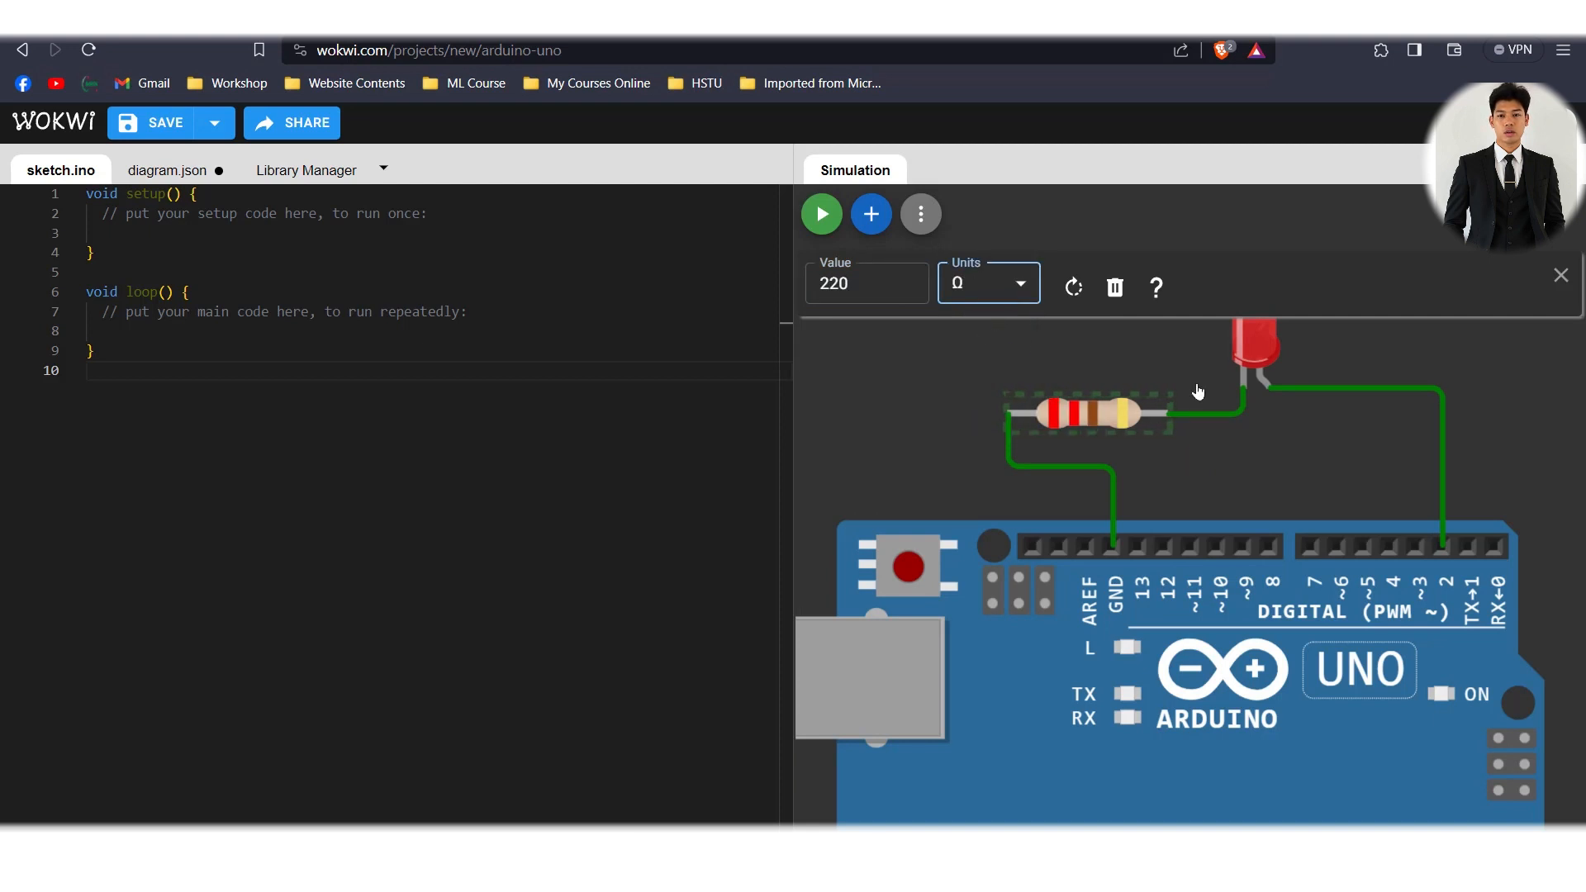
left_click(1283, 460)
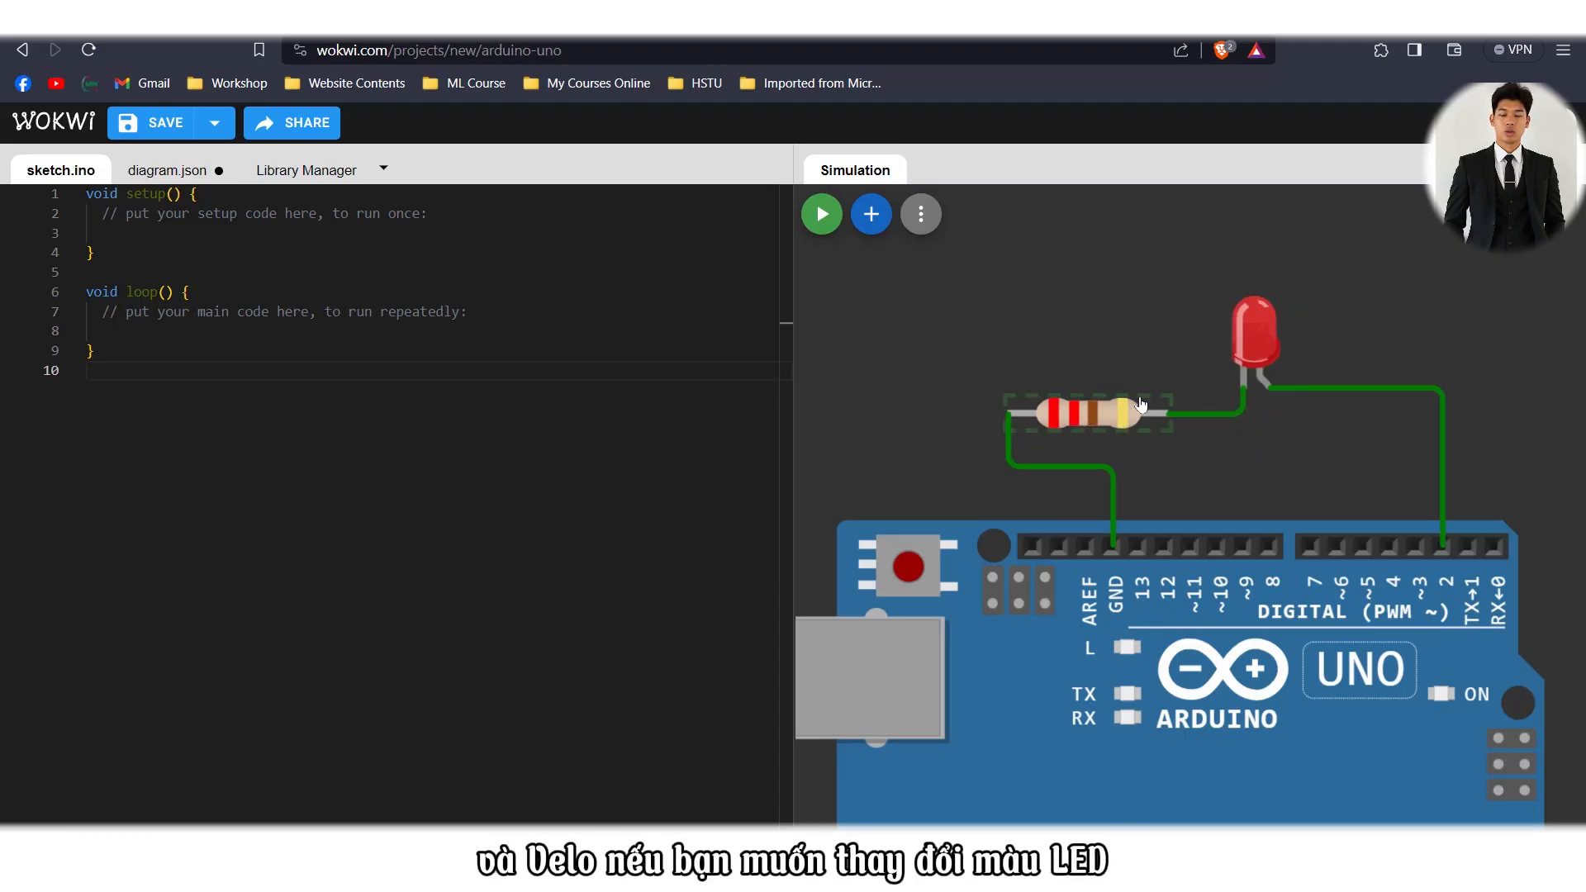
Try magenta and purple as the LED's colour and settle on blue
left_click(1249, 343)
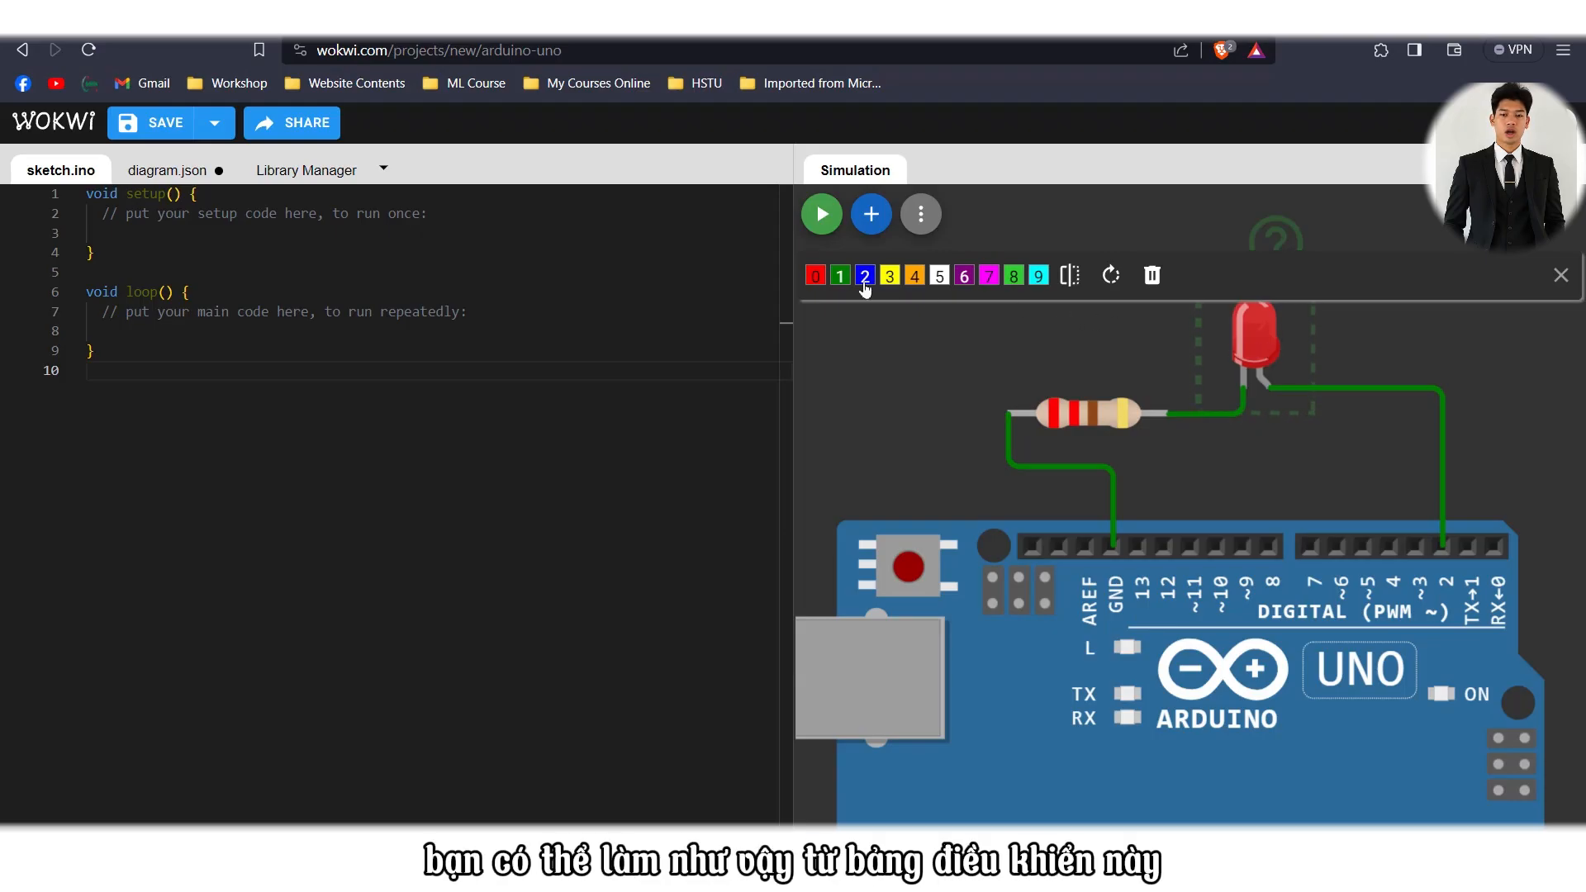
left_click(994, 278)
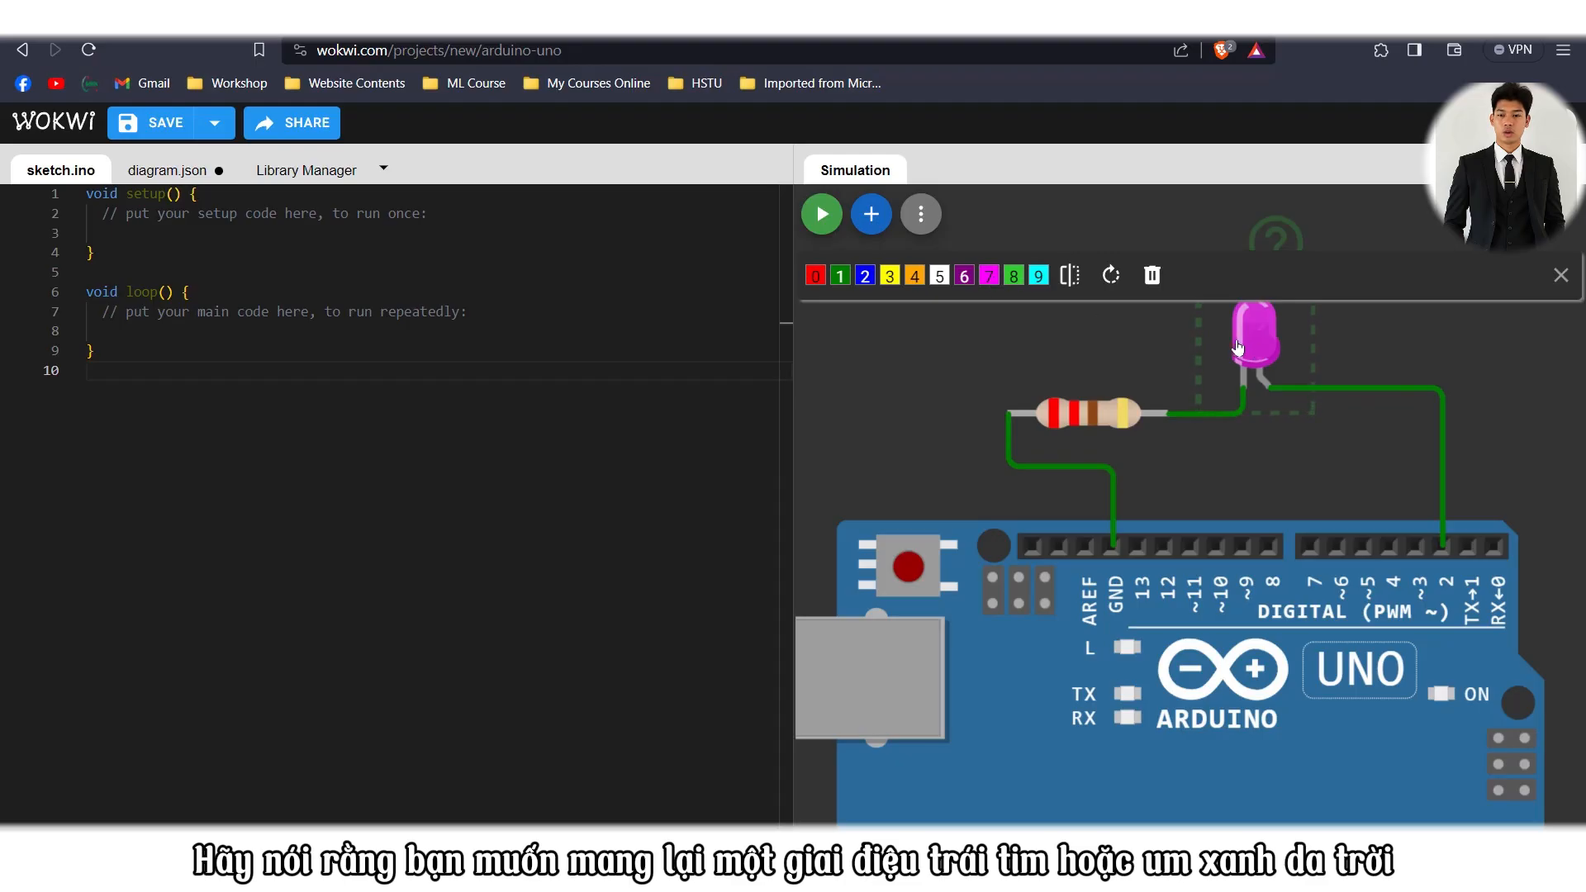
left_click(962, 276)
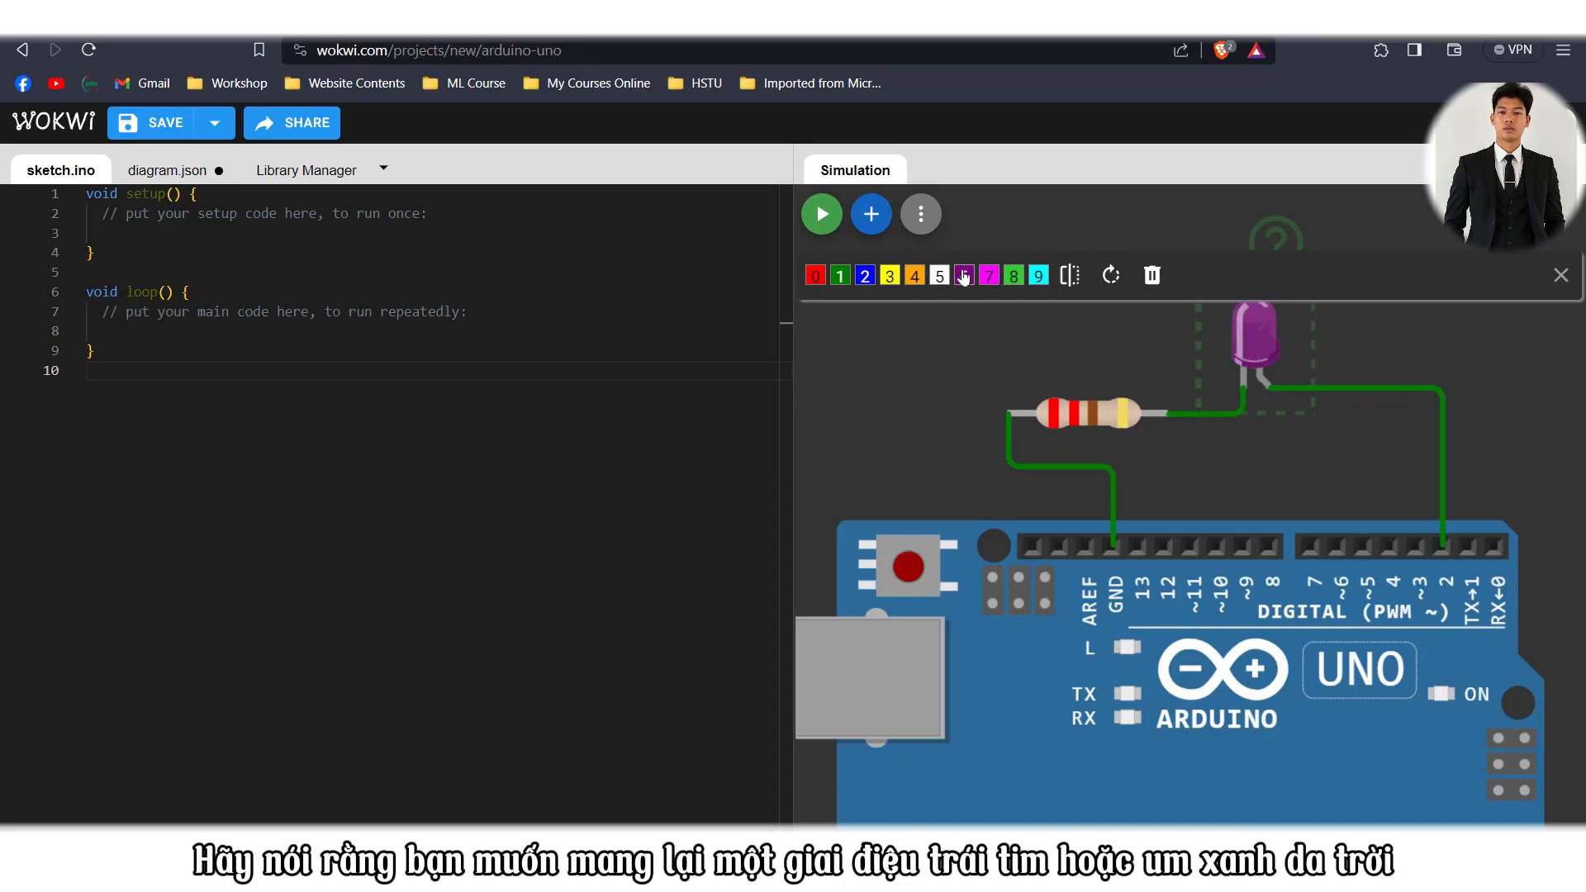
left_click(865, 275)
left_click(900, 380)
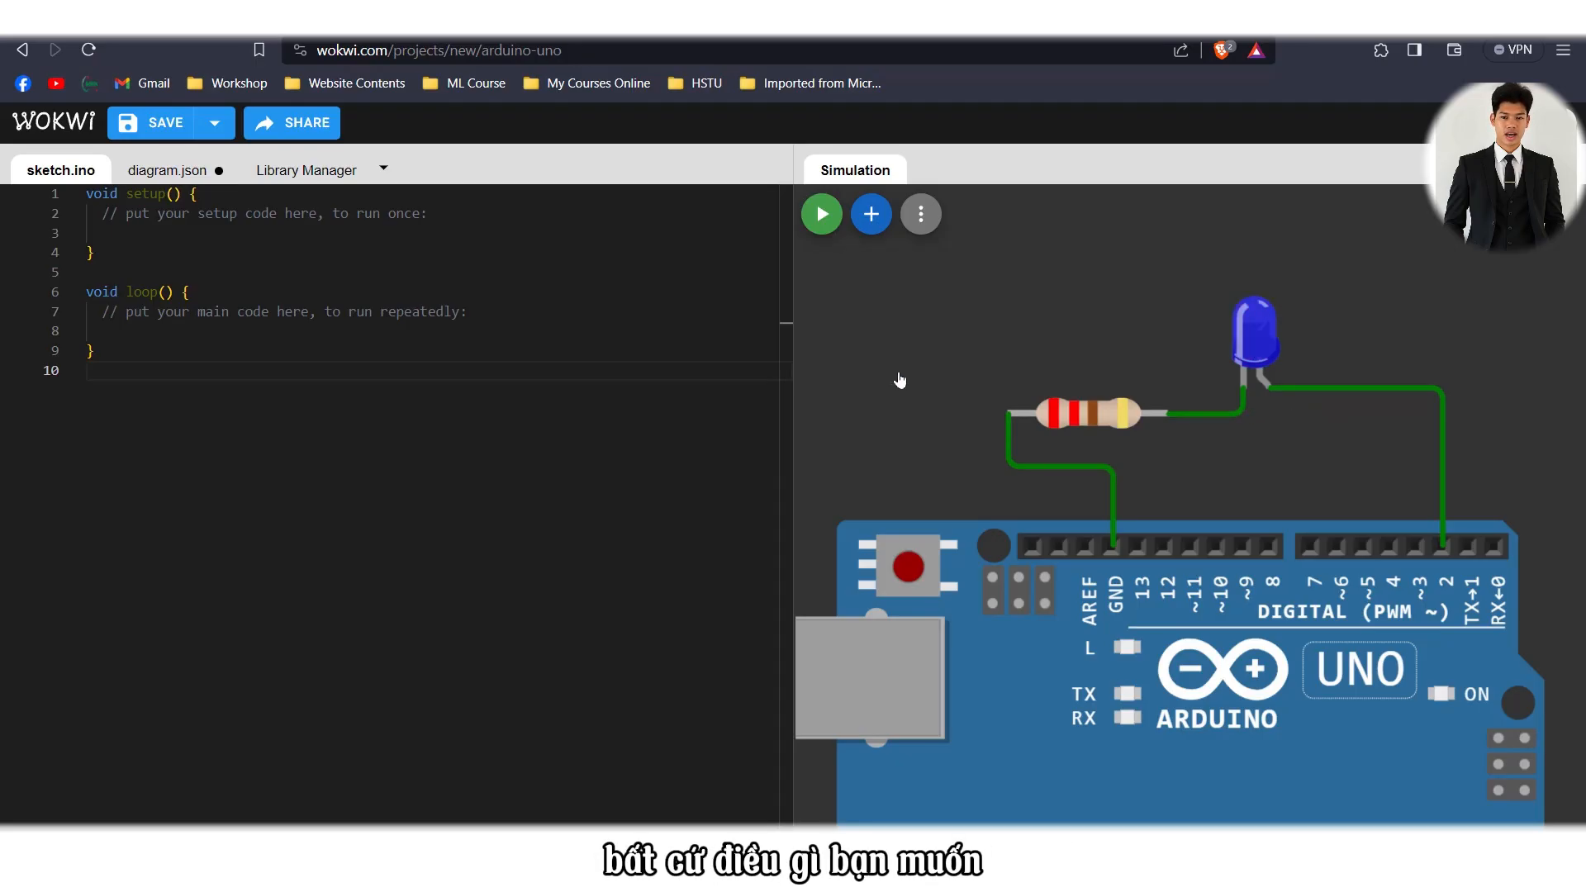
Add the line "pinMode(2, INPUT);" under the comment in the sketch's setup function
scroll(941, 337, "down", 4)
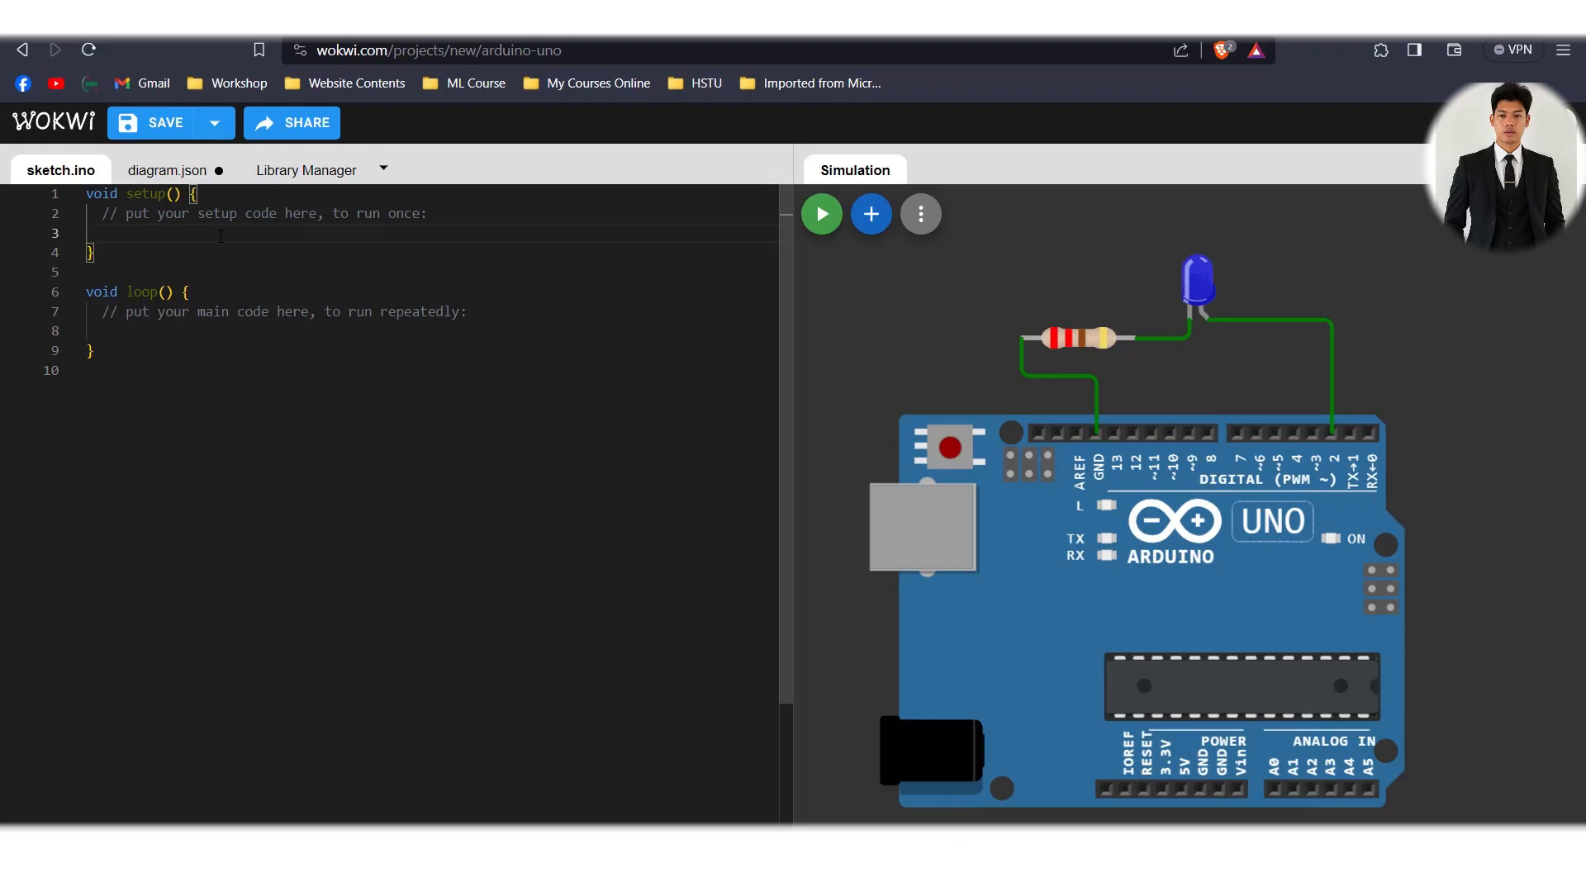
key("ctrl+plus")
key("ctrl+plus")
key("ctrl+plus")
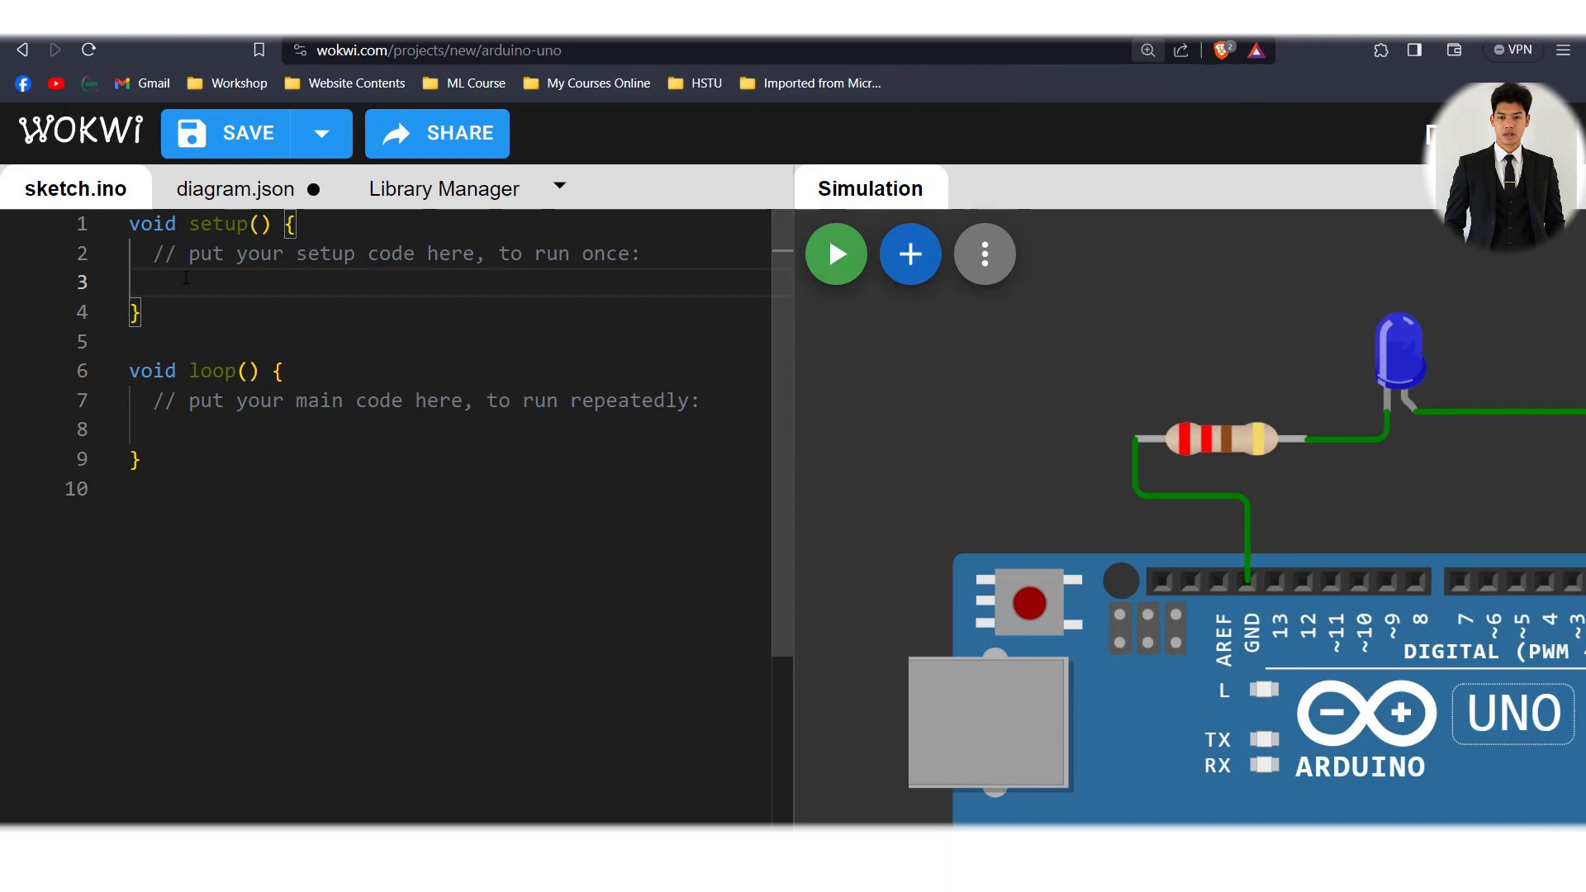
key("Tab")
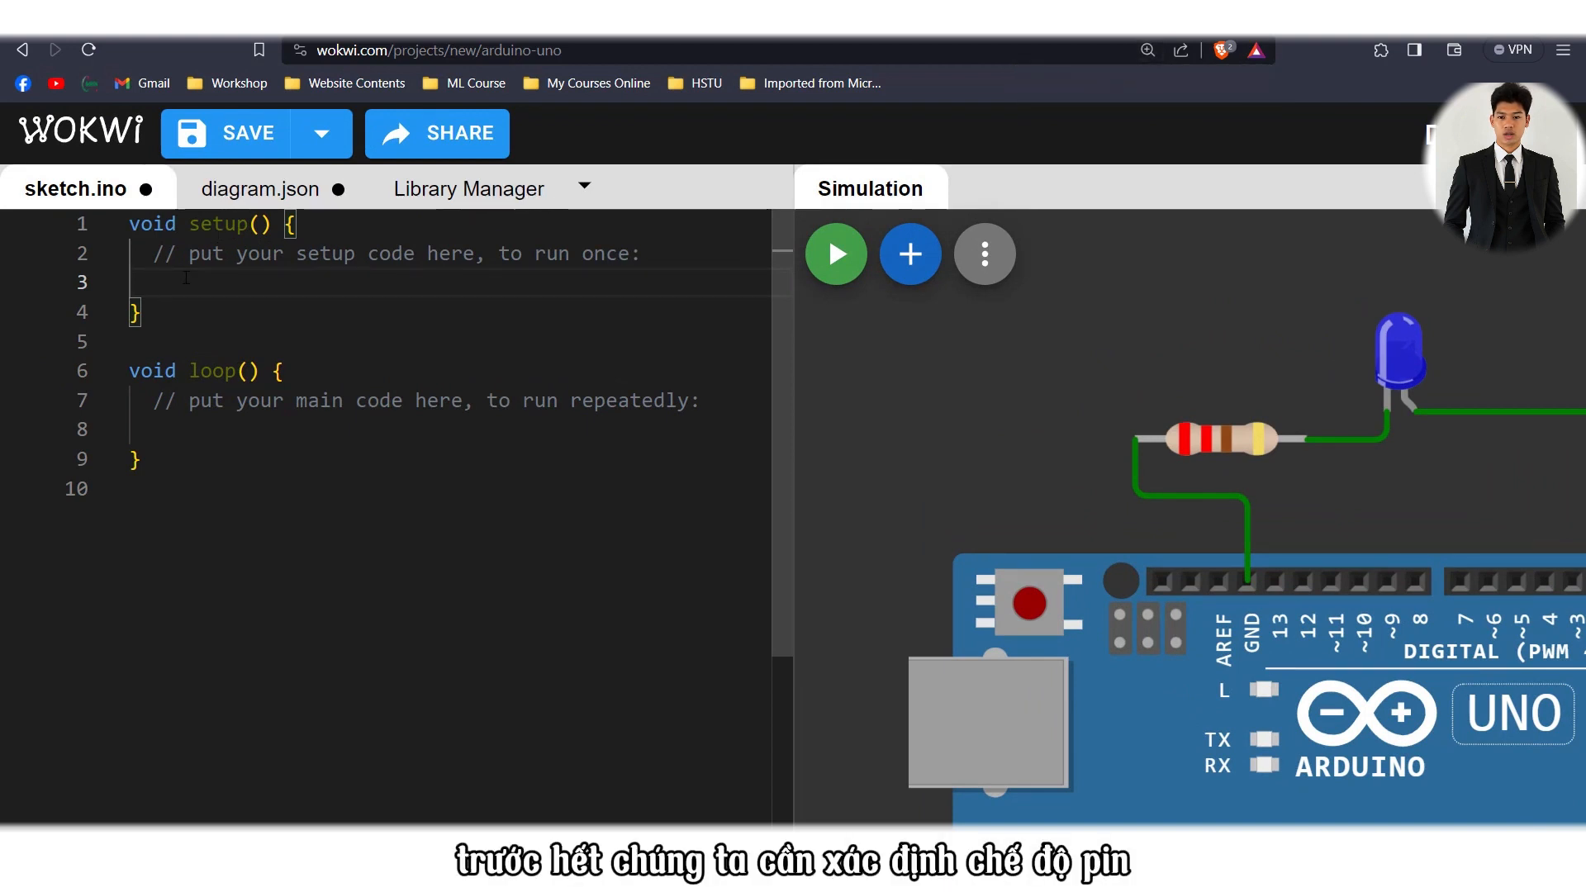
scroll(1002, 453, "down", 3)
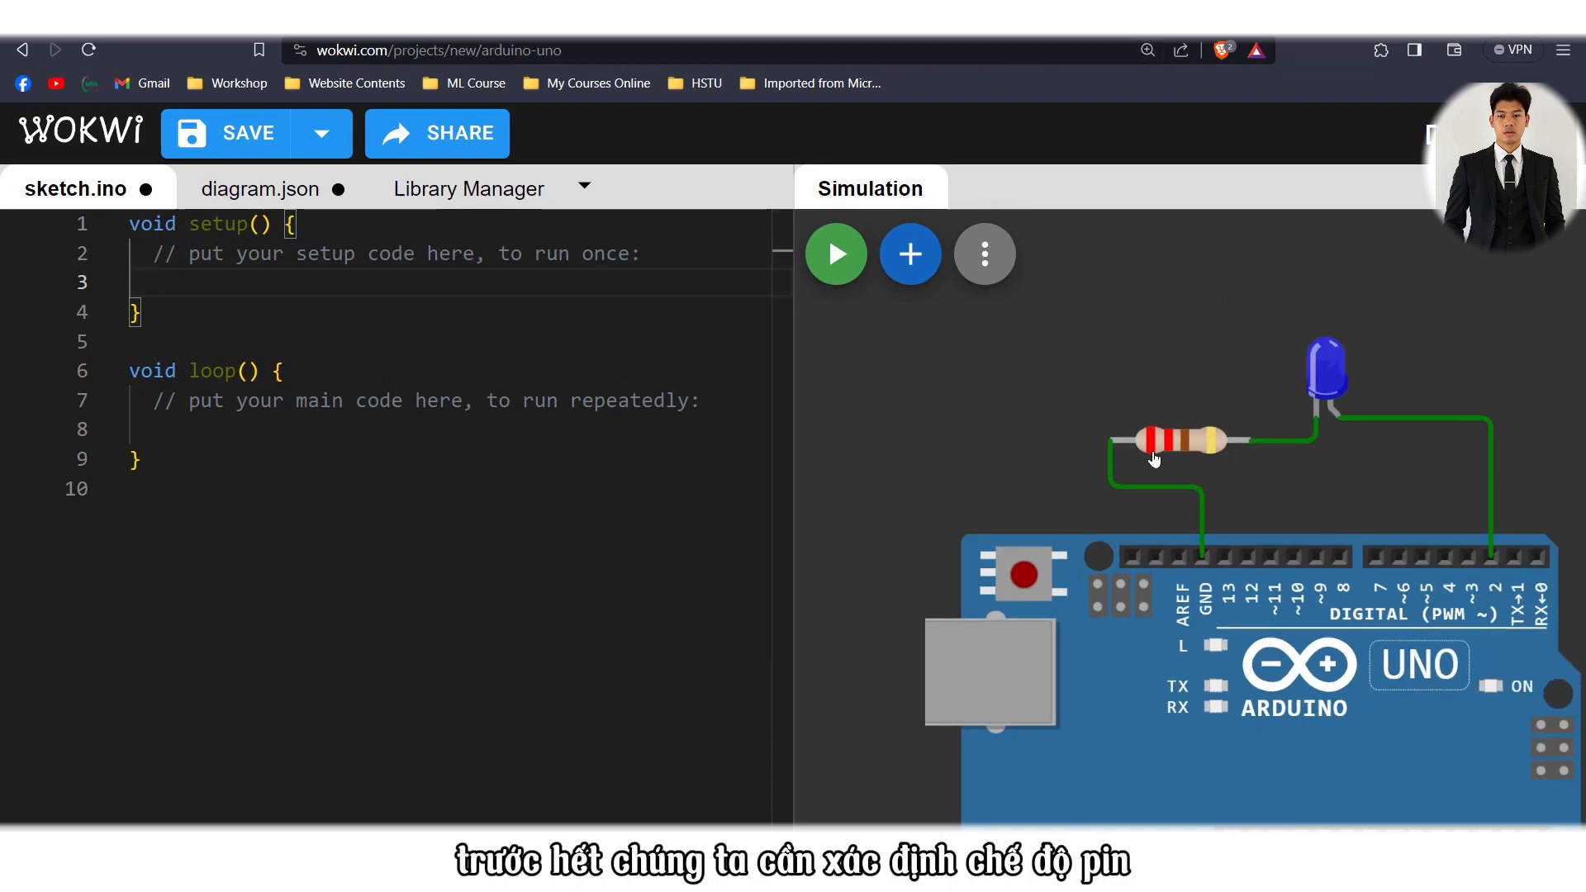
left_click_drag(1257, 409, 1284, 410)
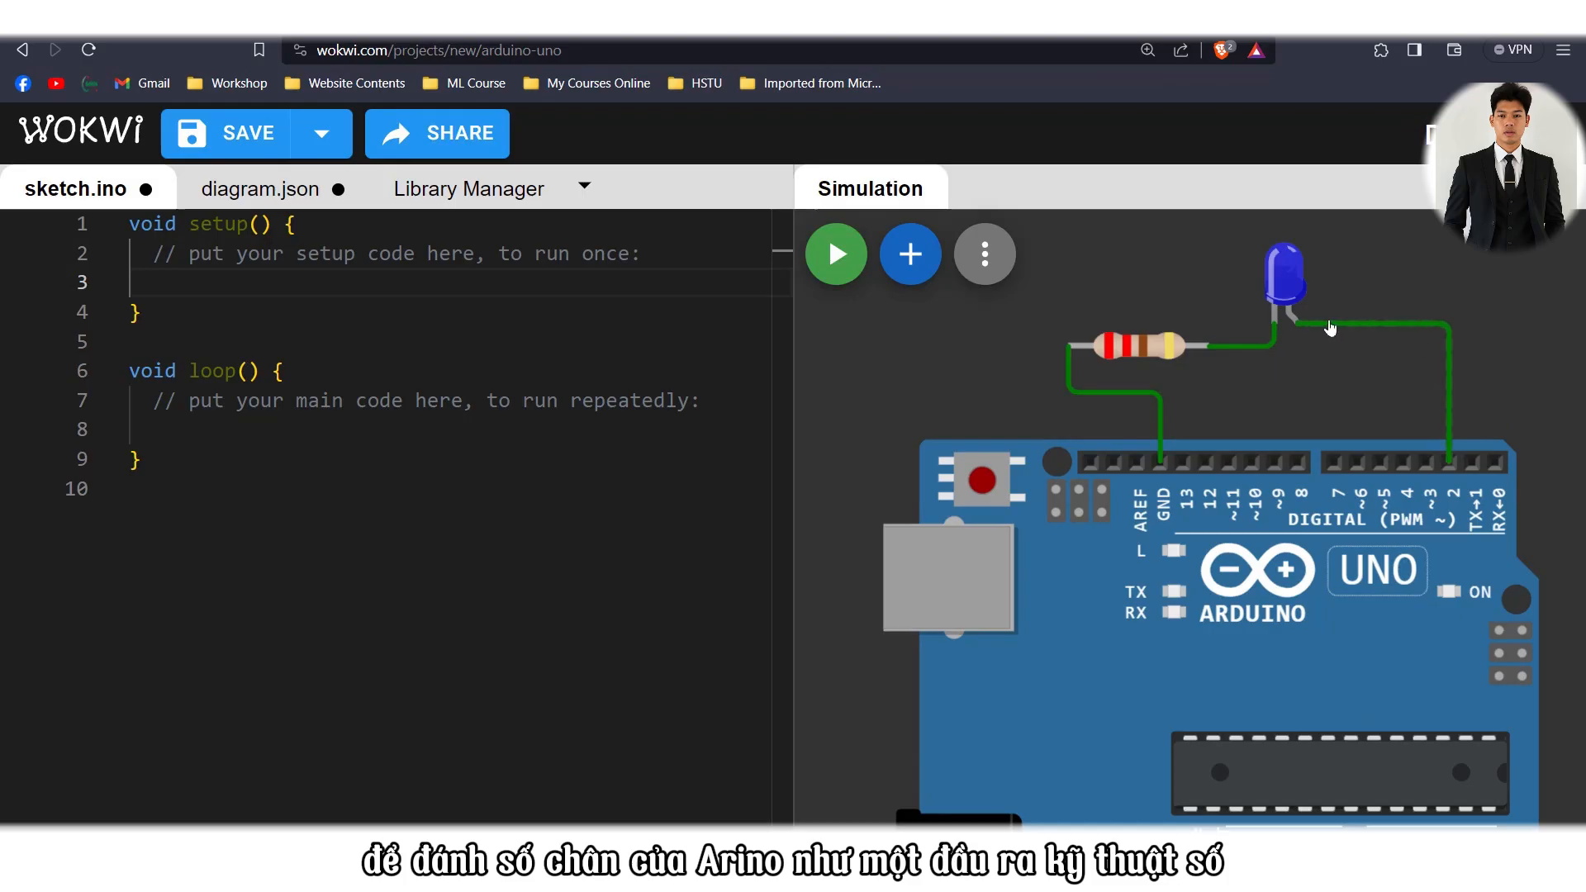
left_click(274, 281)
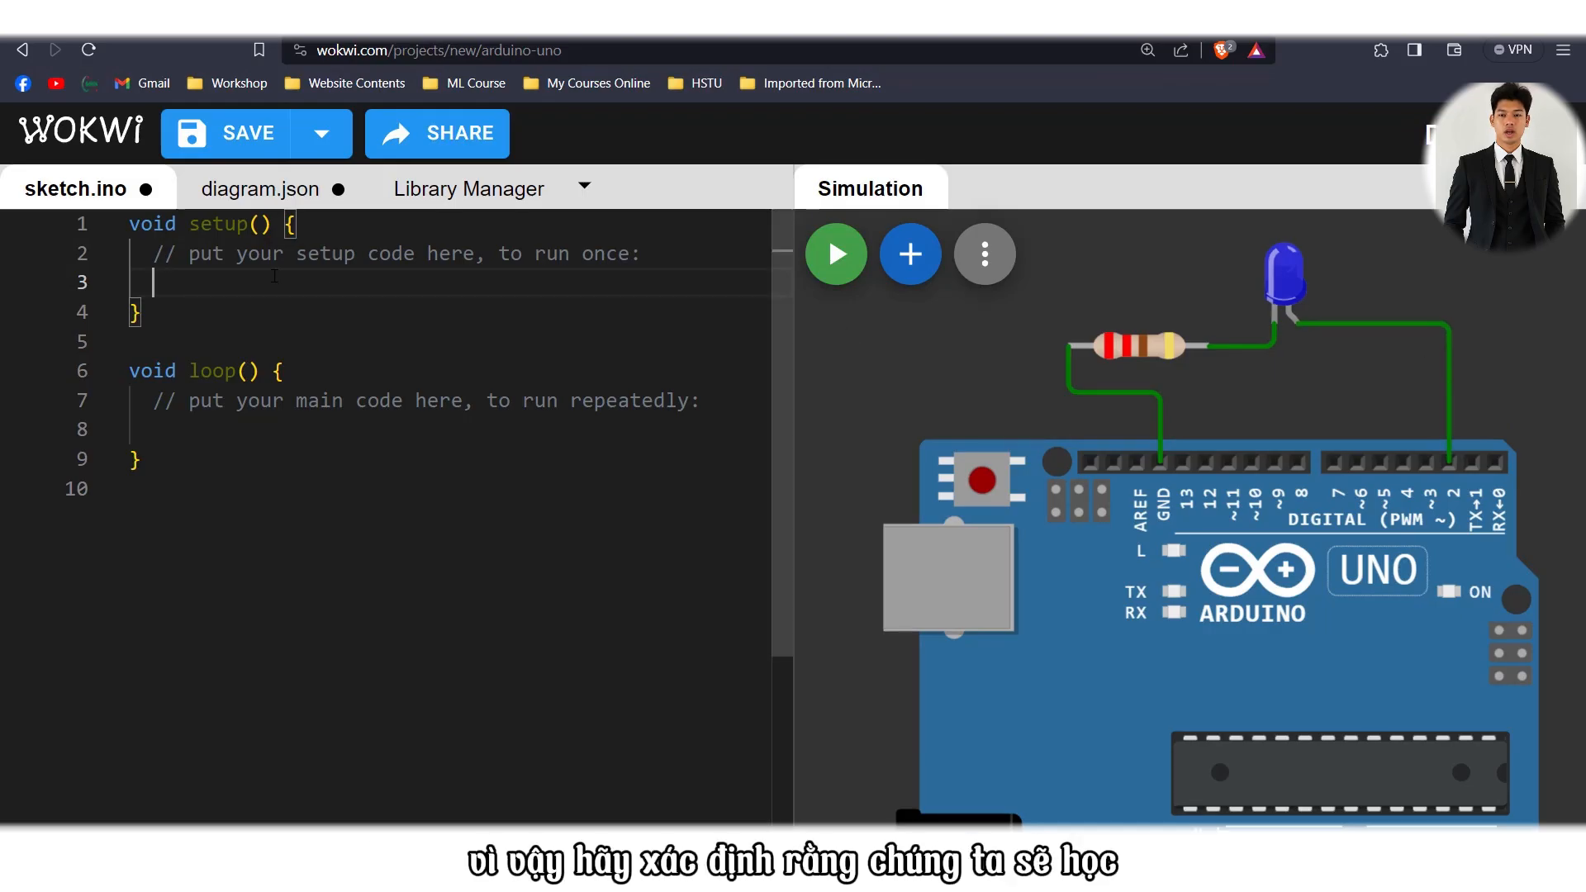
type("pinMode")
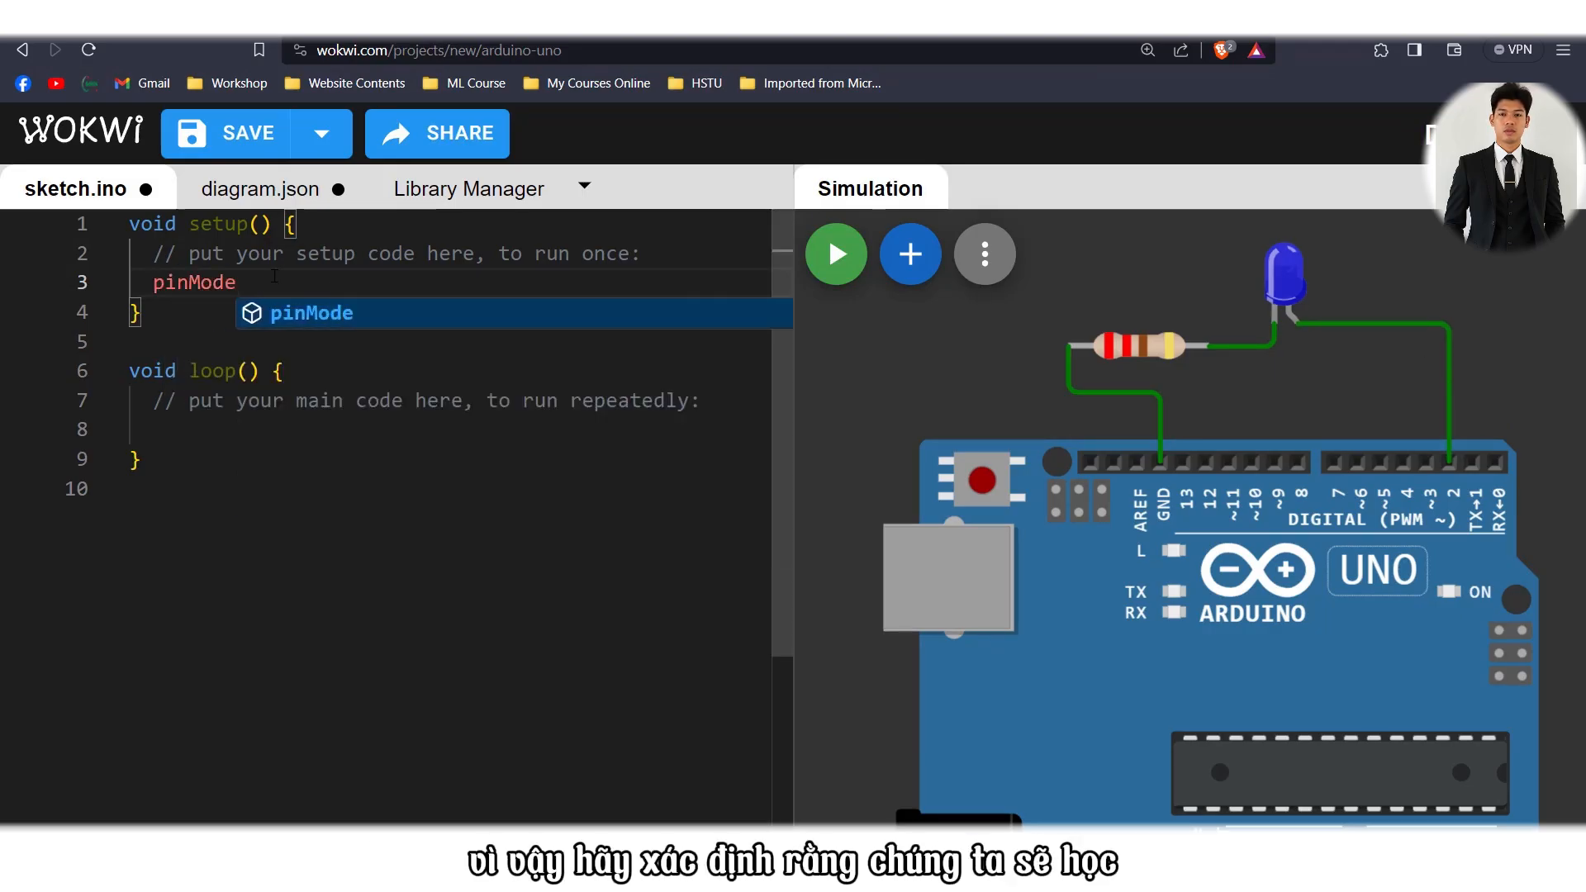
type("()")
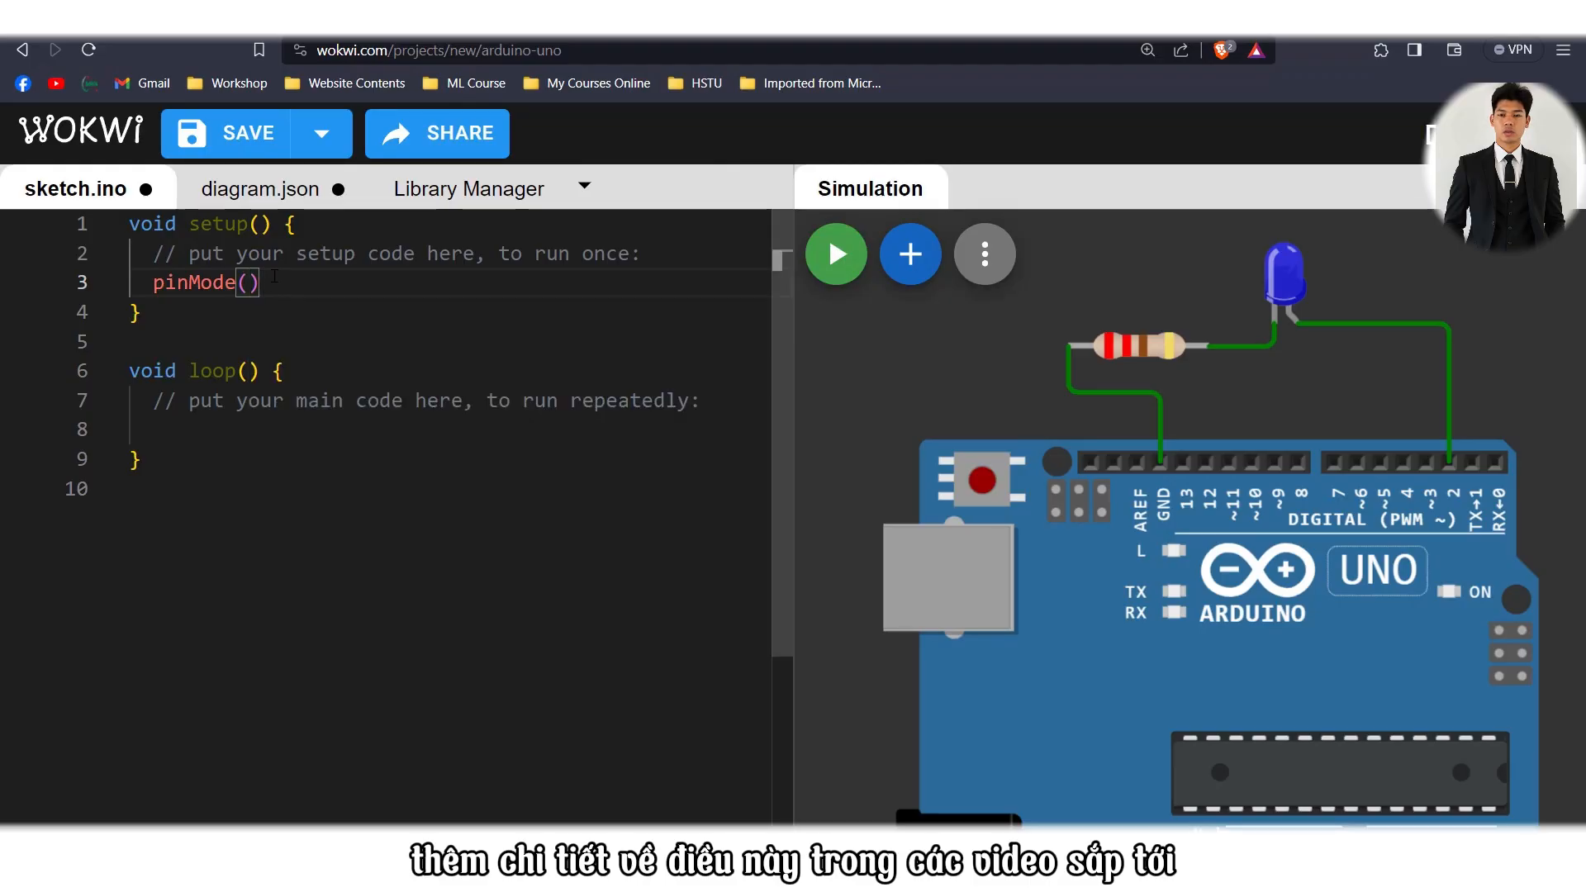
type("2")
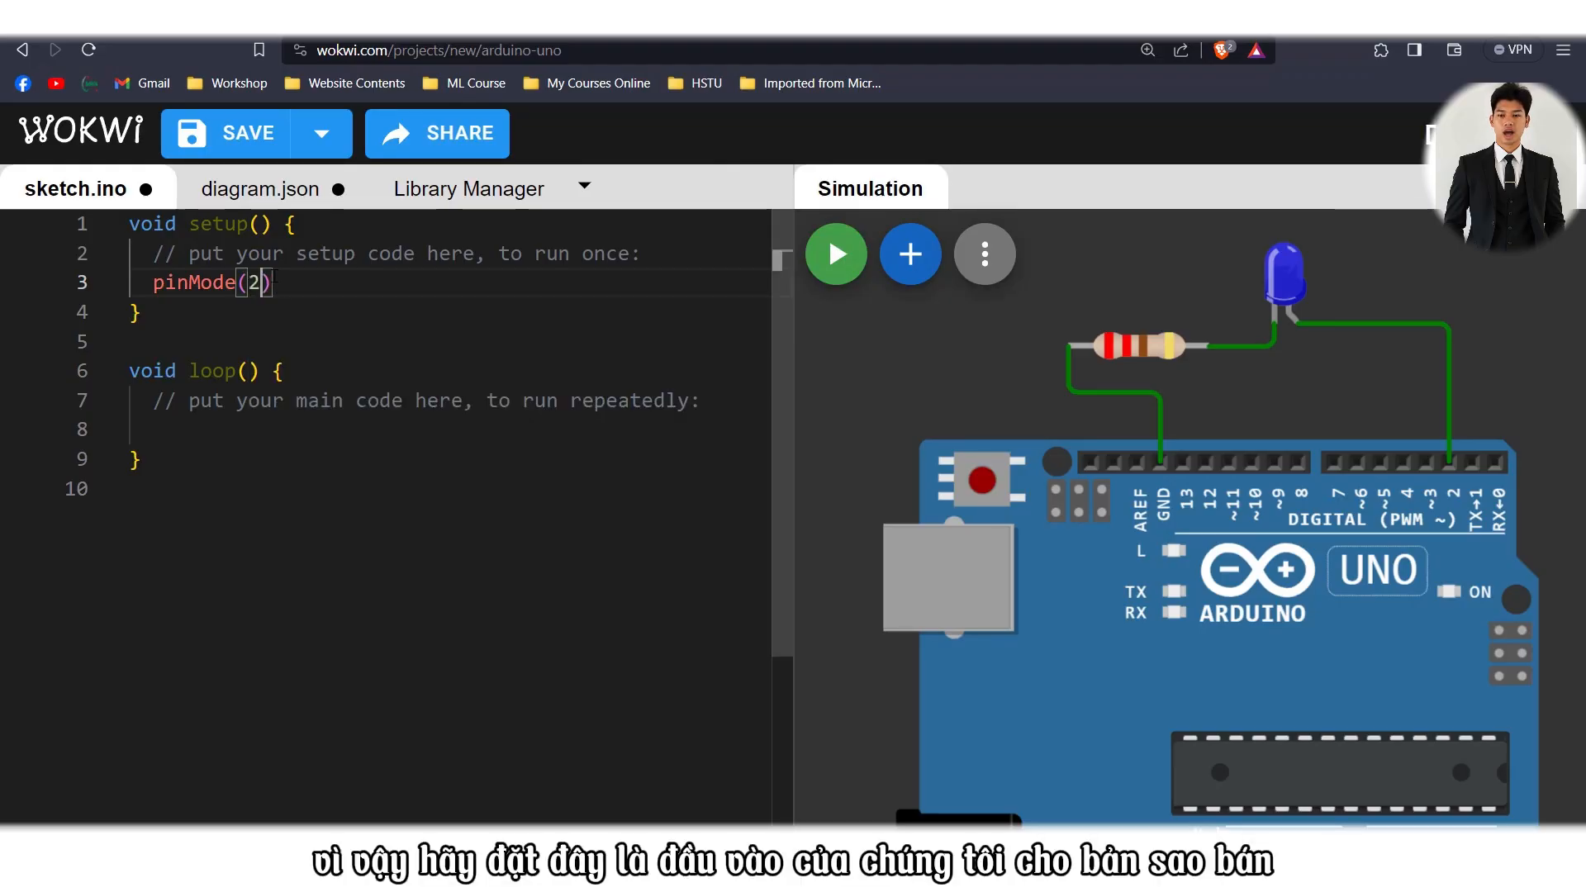
type(",")
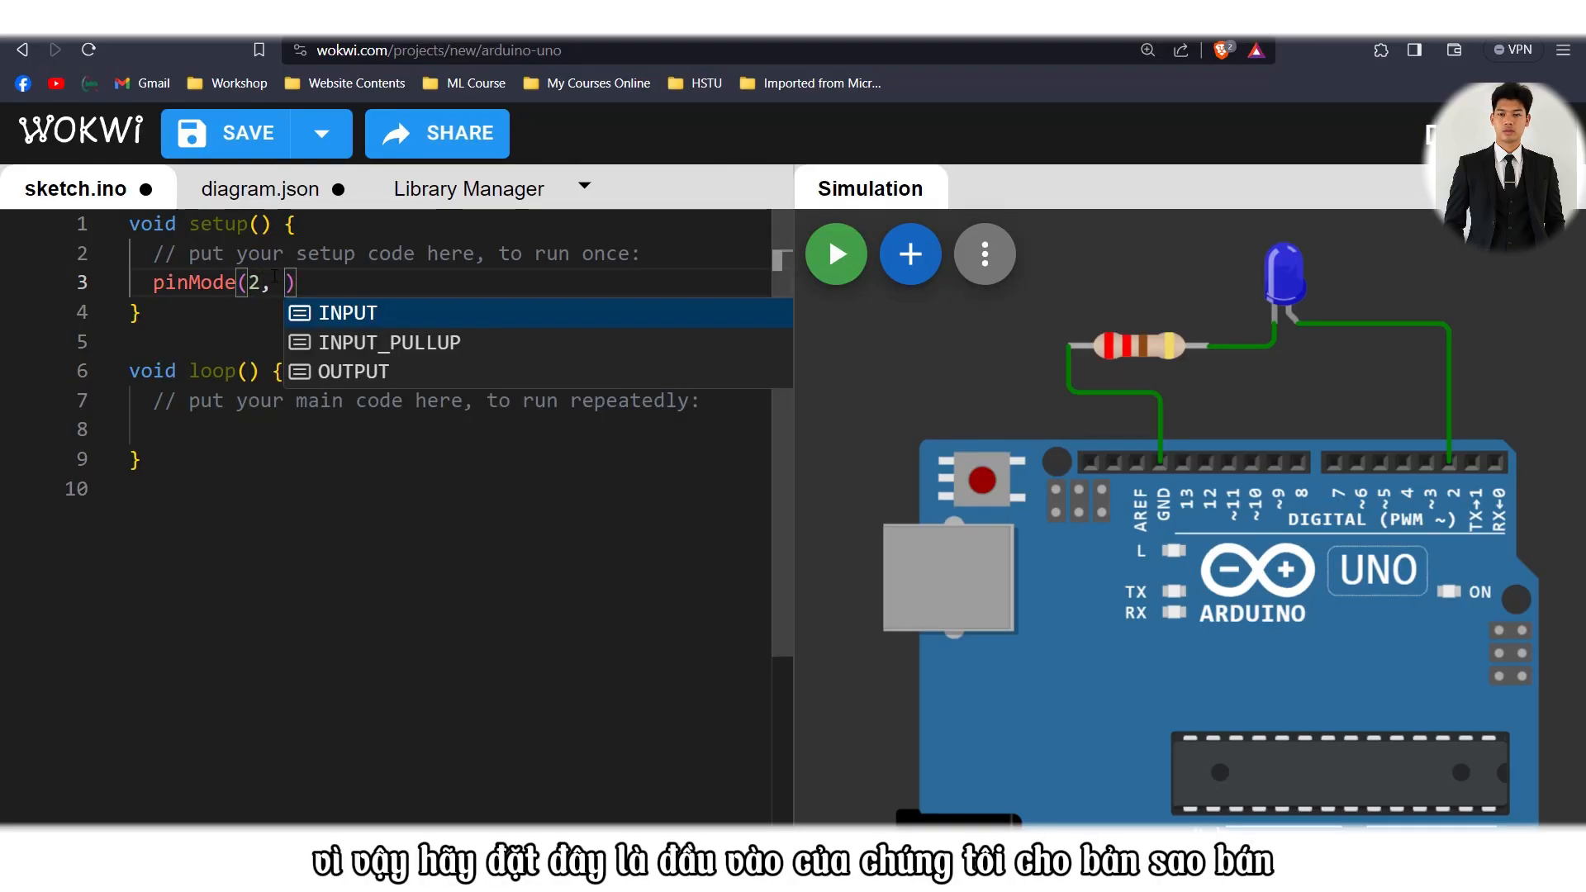
key("Return")
key("End")
type(";")
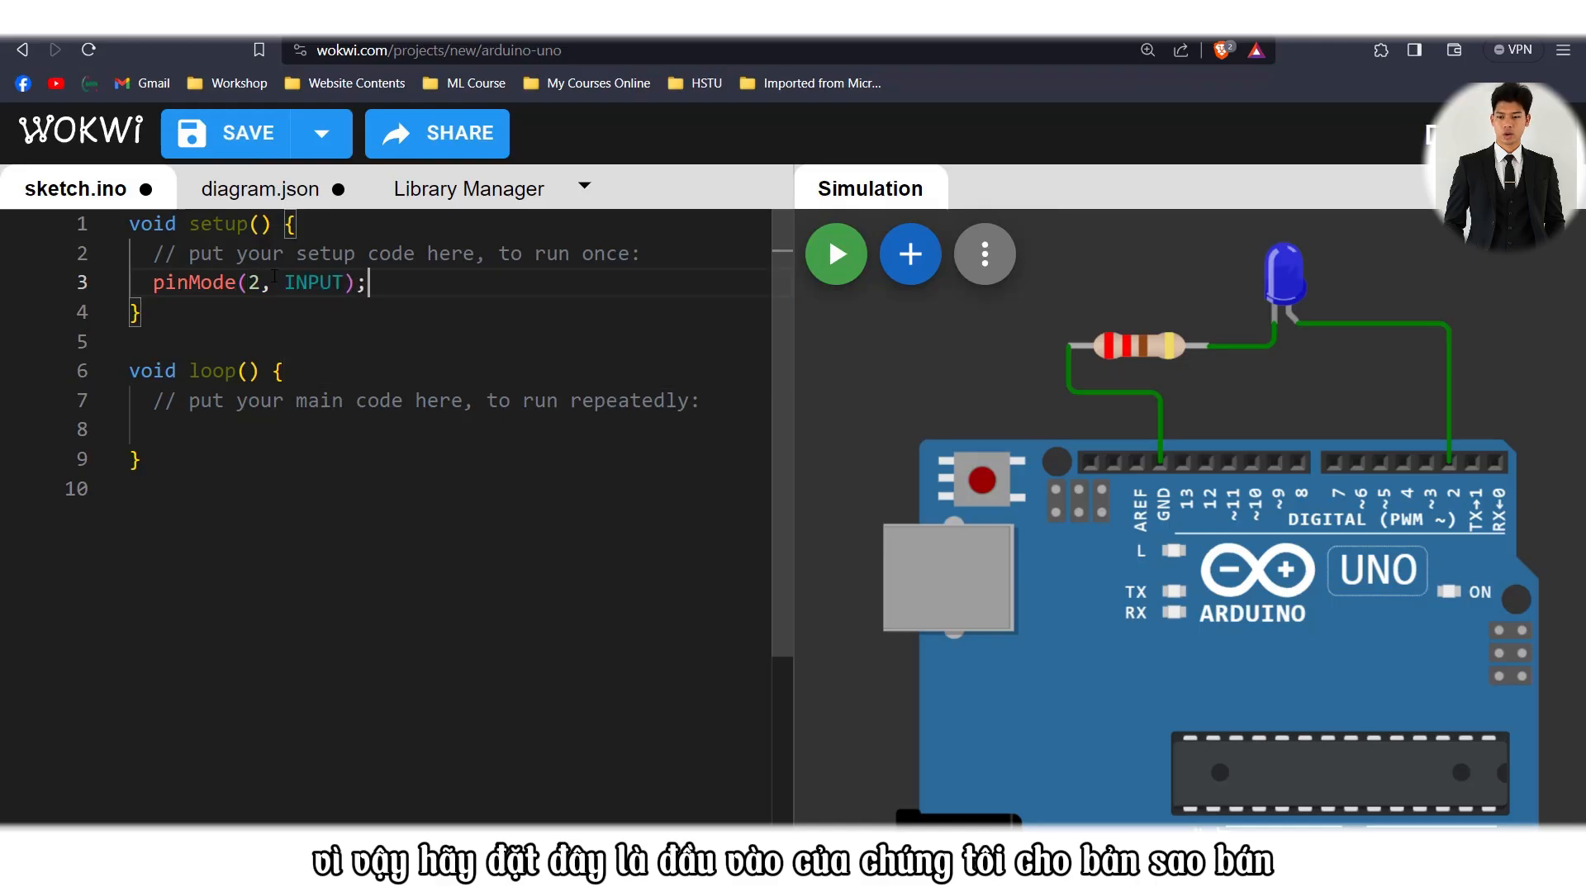
Add the line "digitalWrite(2, HIGH);" under the comment in the sketch's loop function
key("Down")
key("Down")
key("Down")
key("Down")
key("Down")
key("Tab")
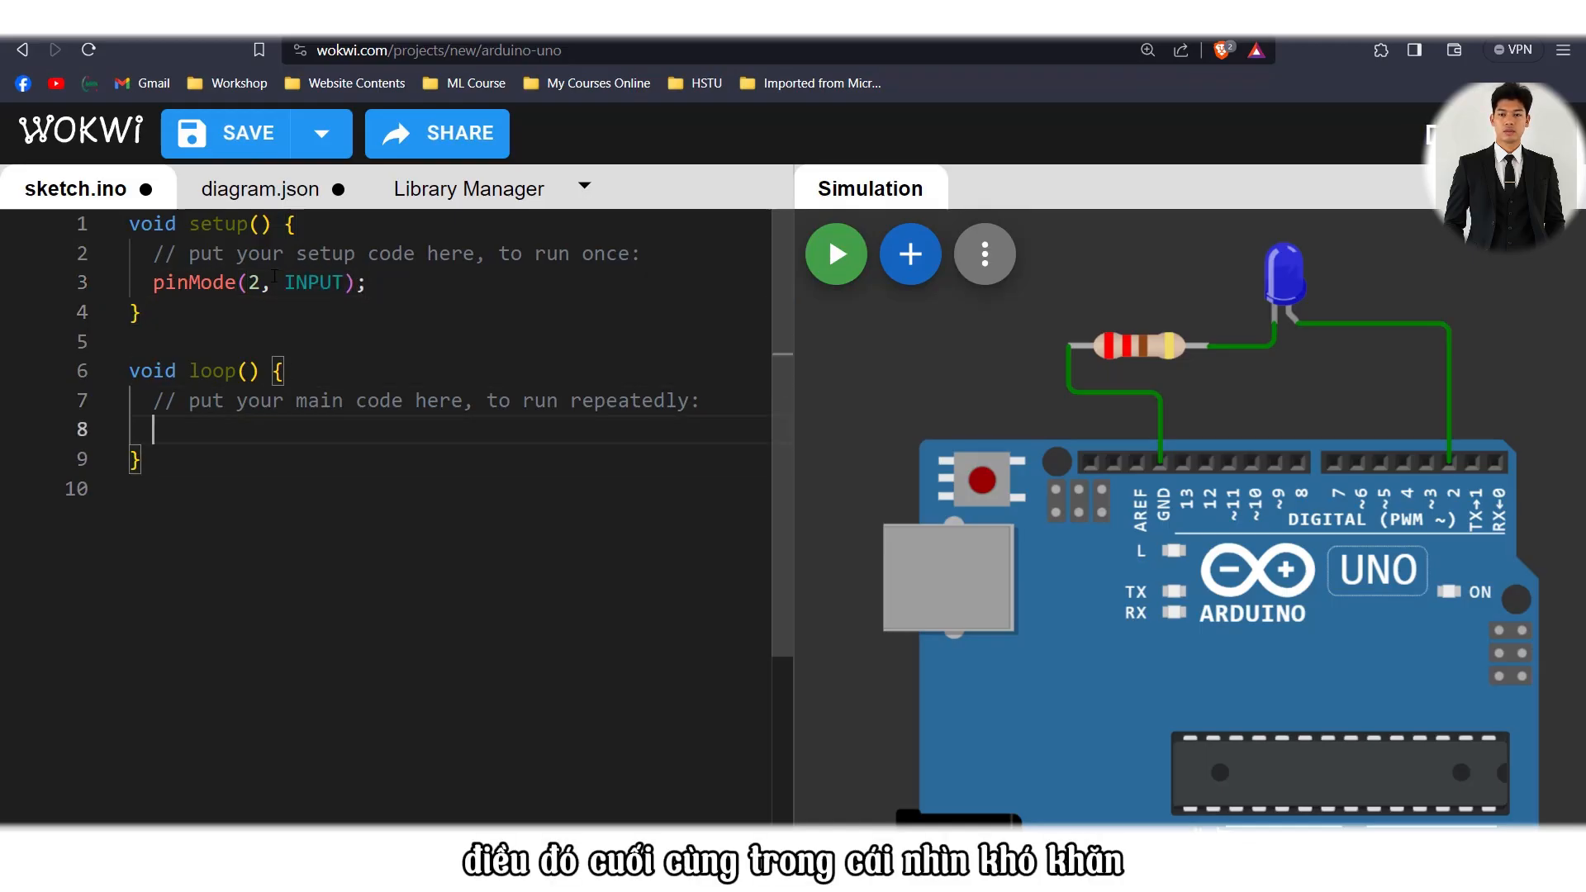
type("digi")
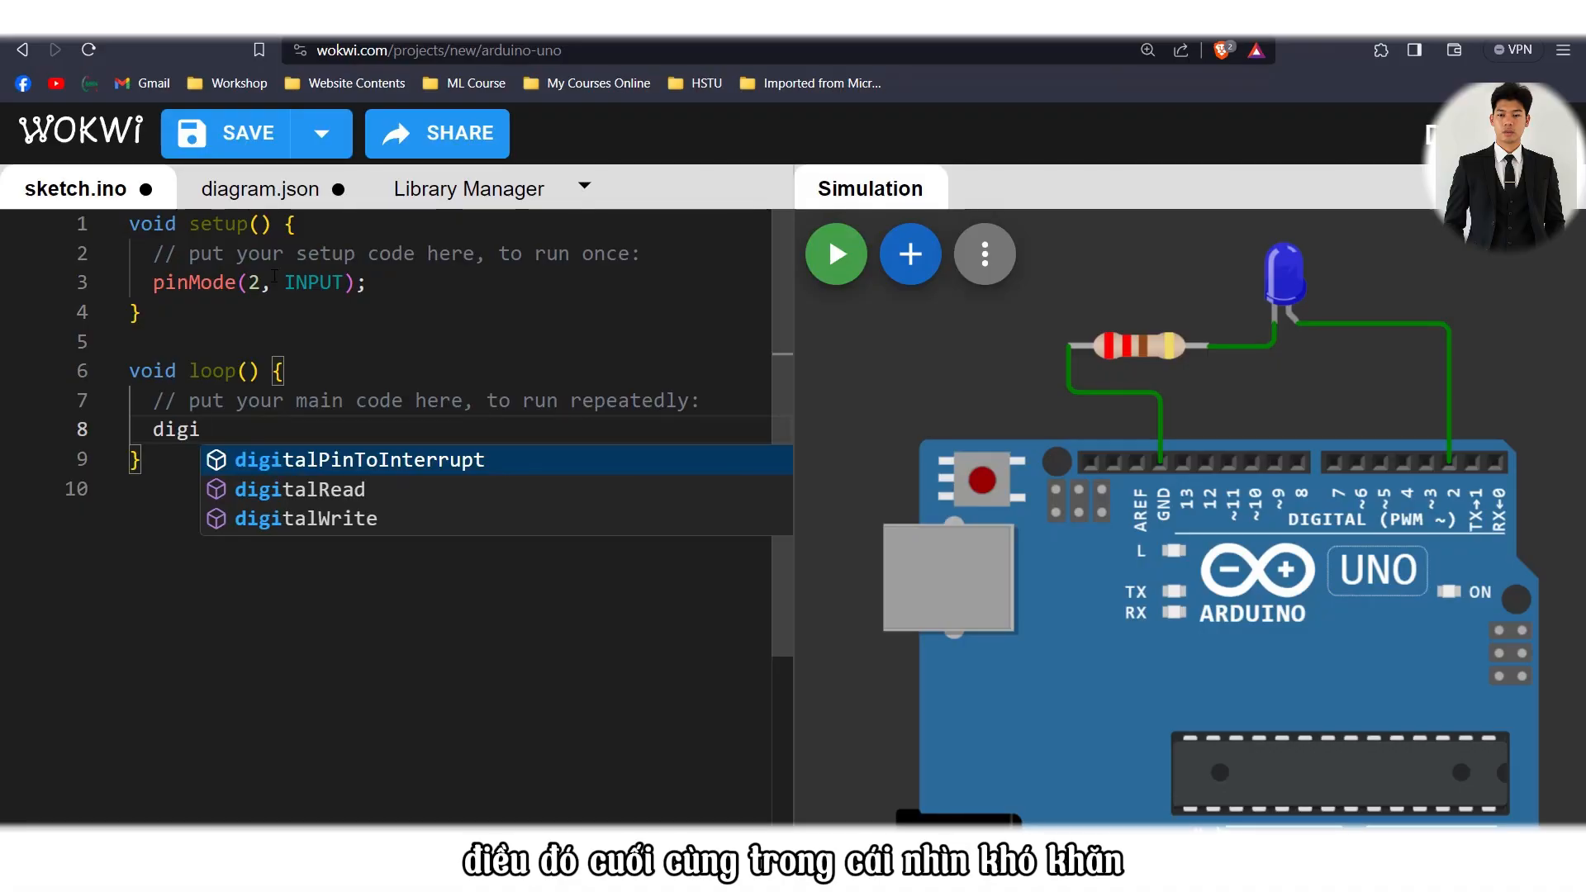
key("Down")
key("Down")
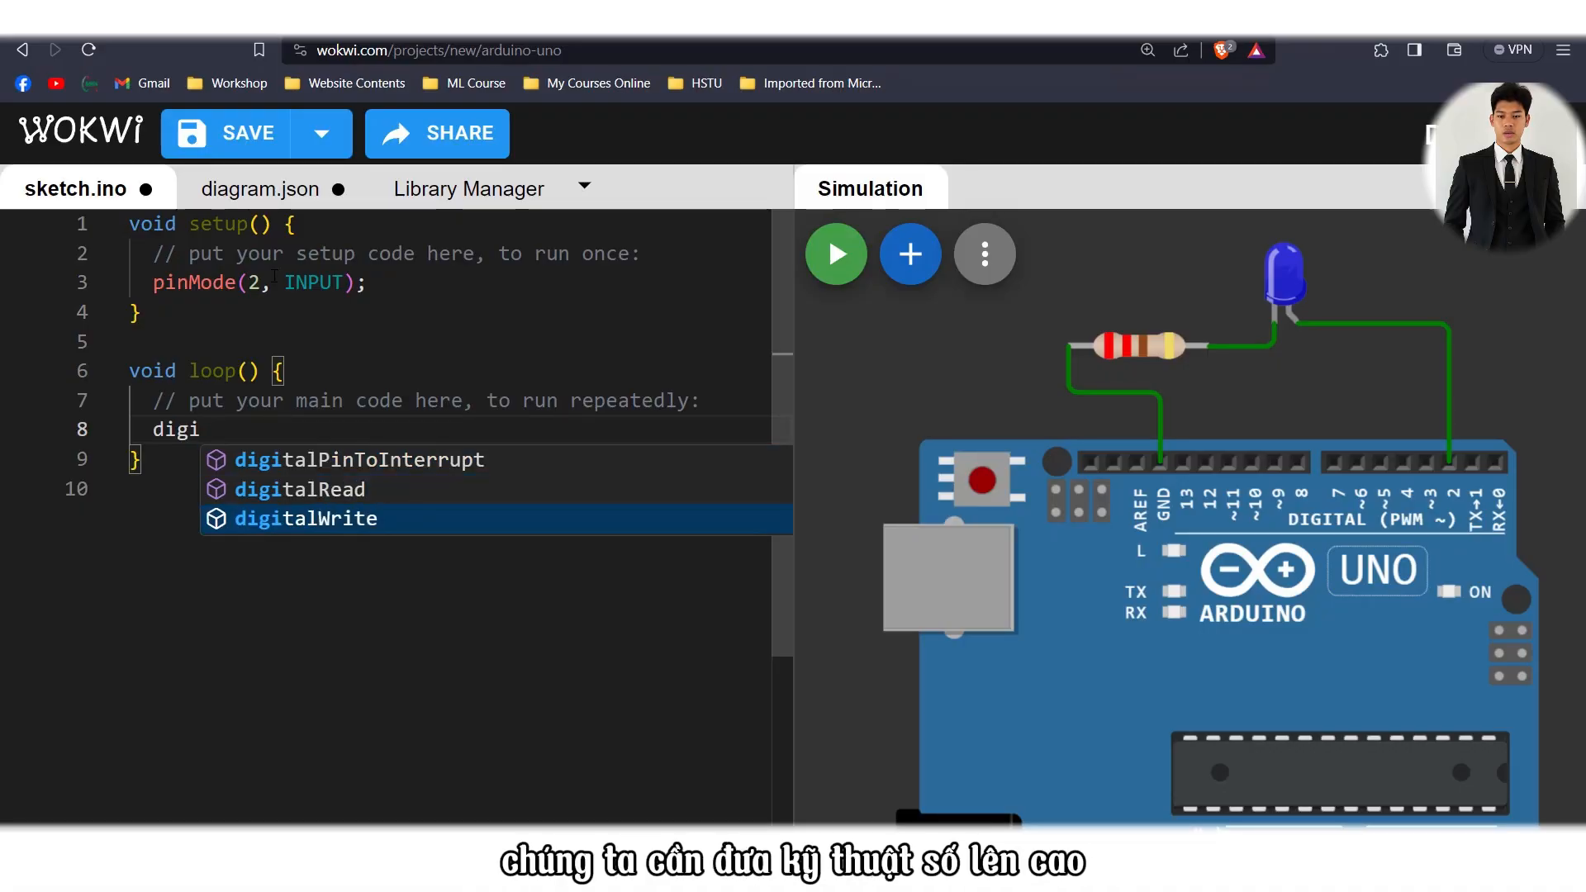
key("Return")
type("2")
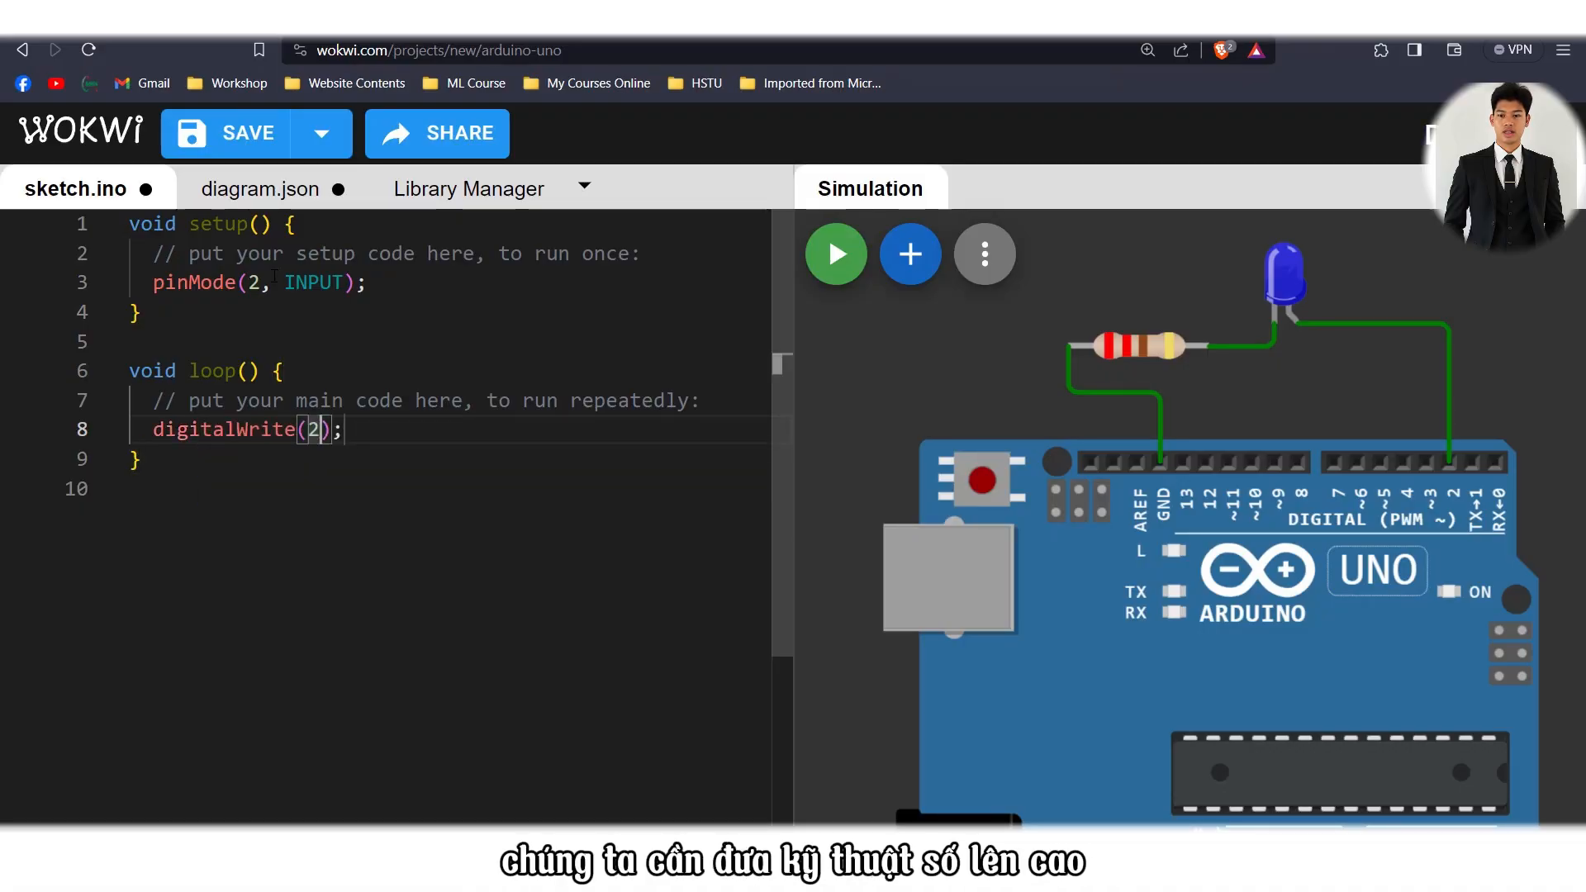
type(",")
key("Return")
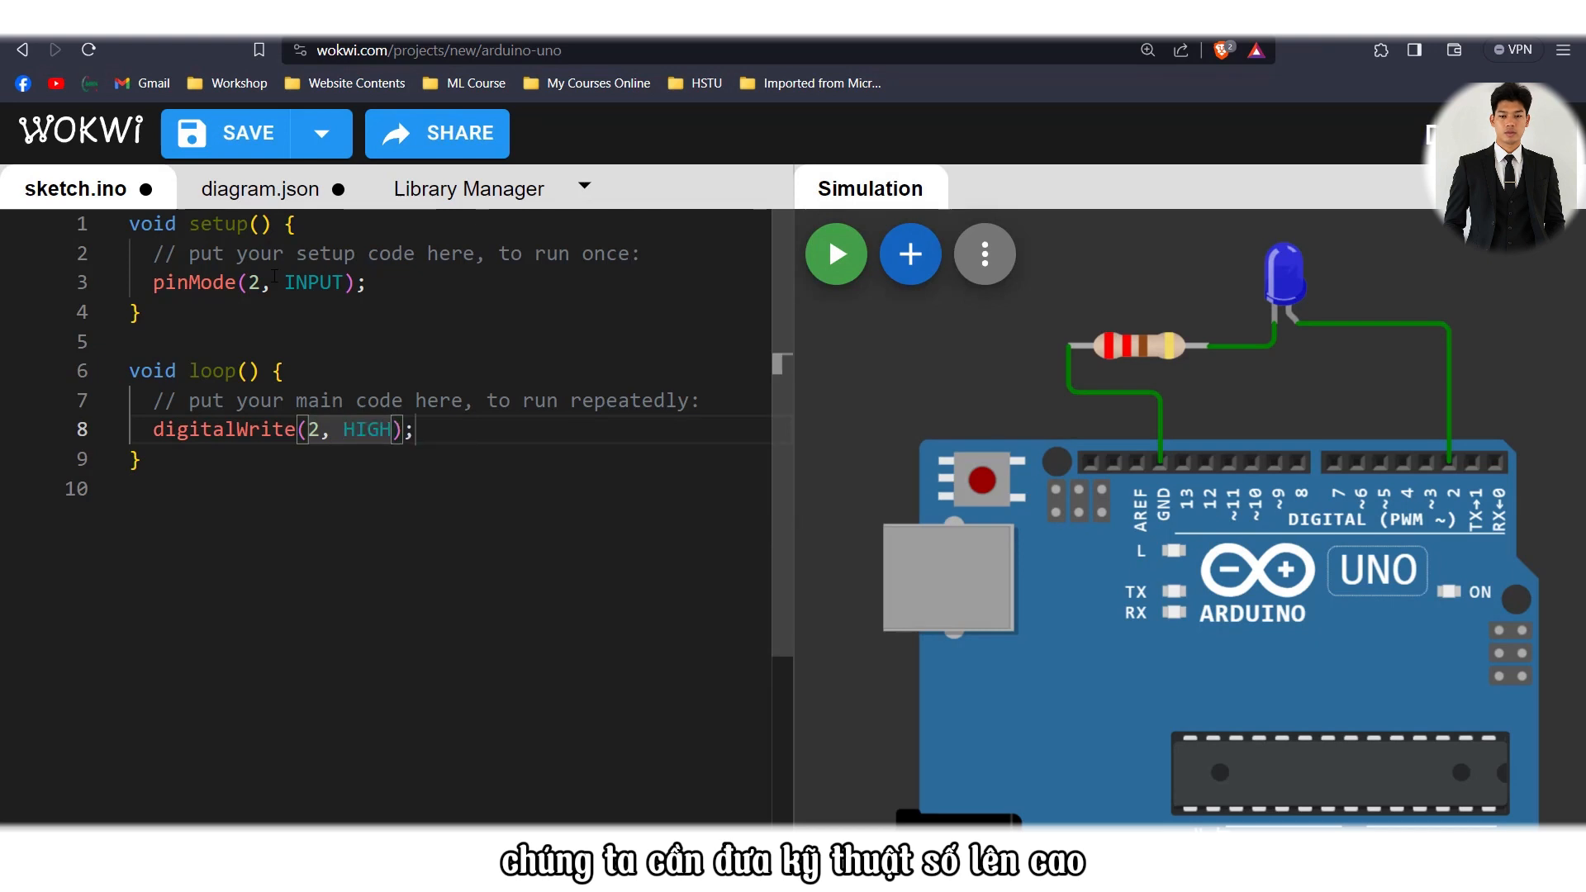
Add the line "delay(500);" below the digitalWrite HIGH statement in the loop function
key("Return")
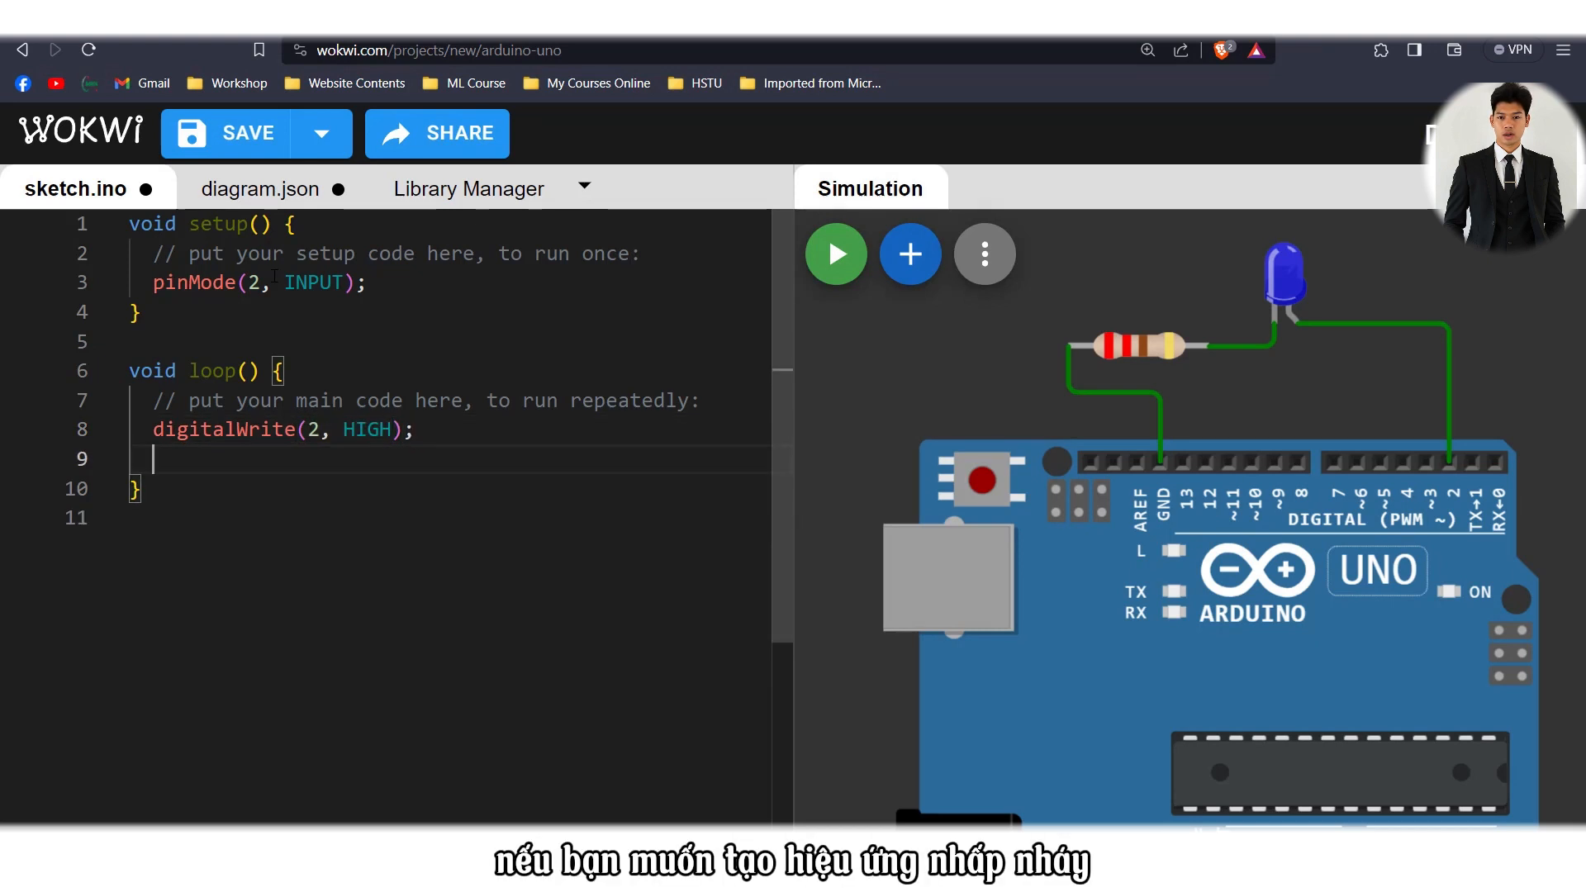
type("delay(")
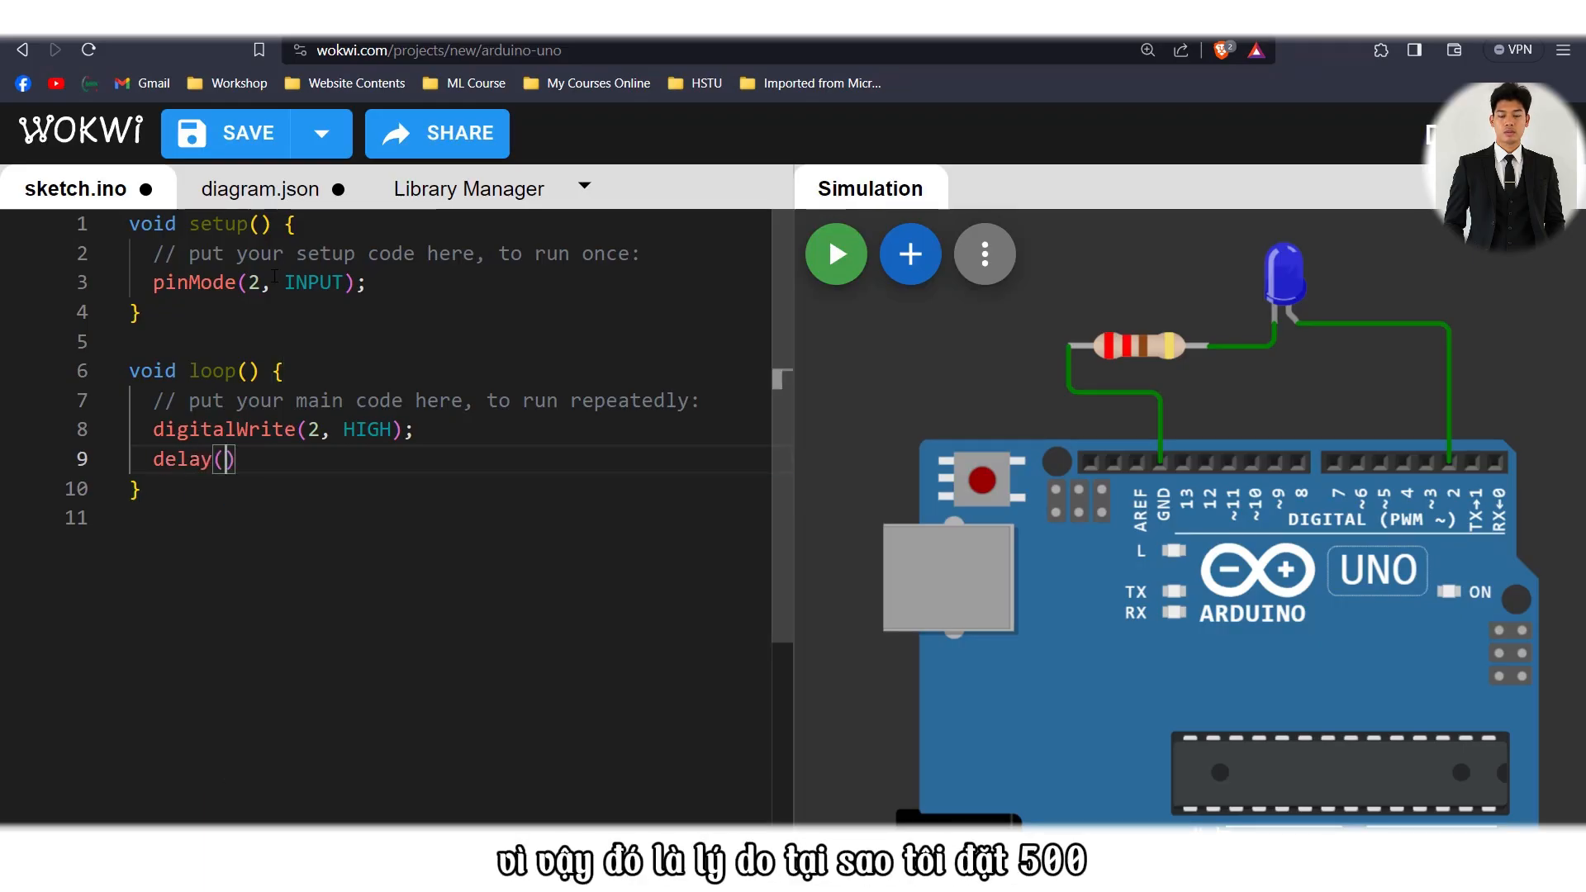
type("500)")
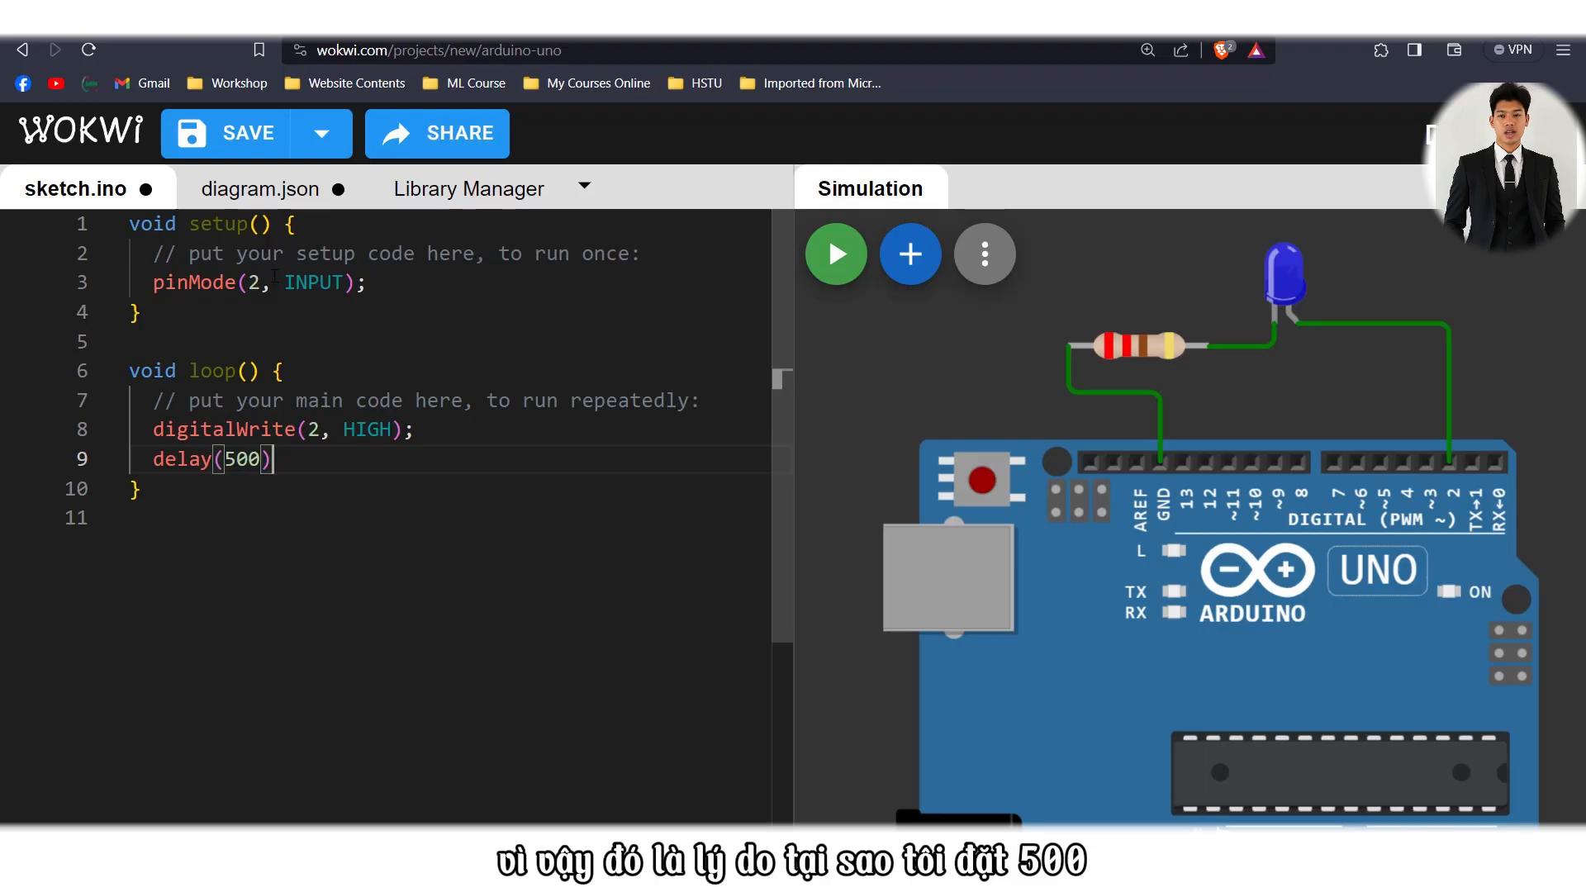
type(";")
Add the line "digitalWrite(2,LOW);" below the delay in the loop function
key("Return")
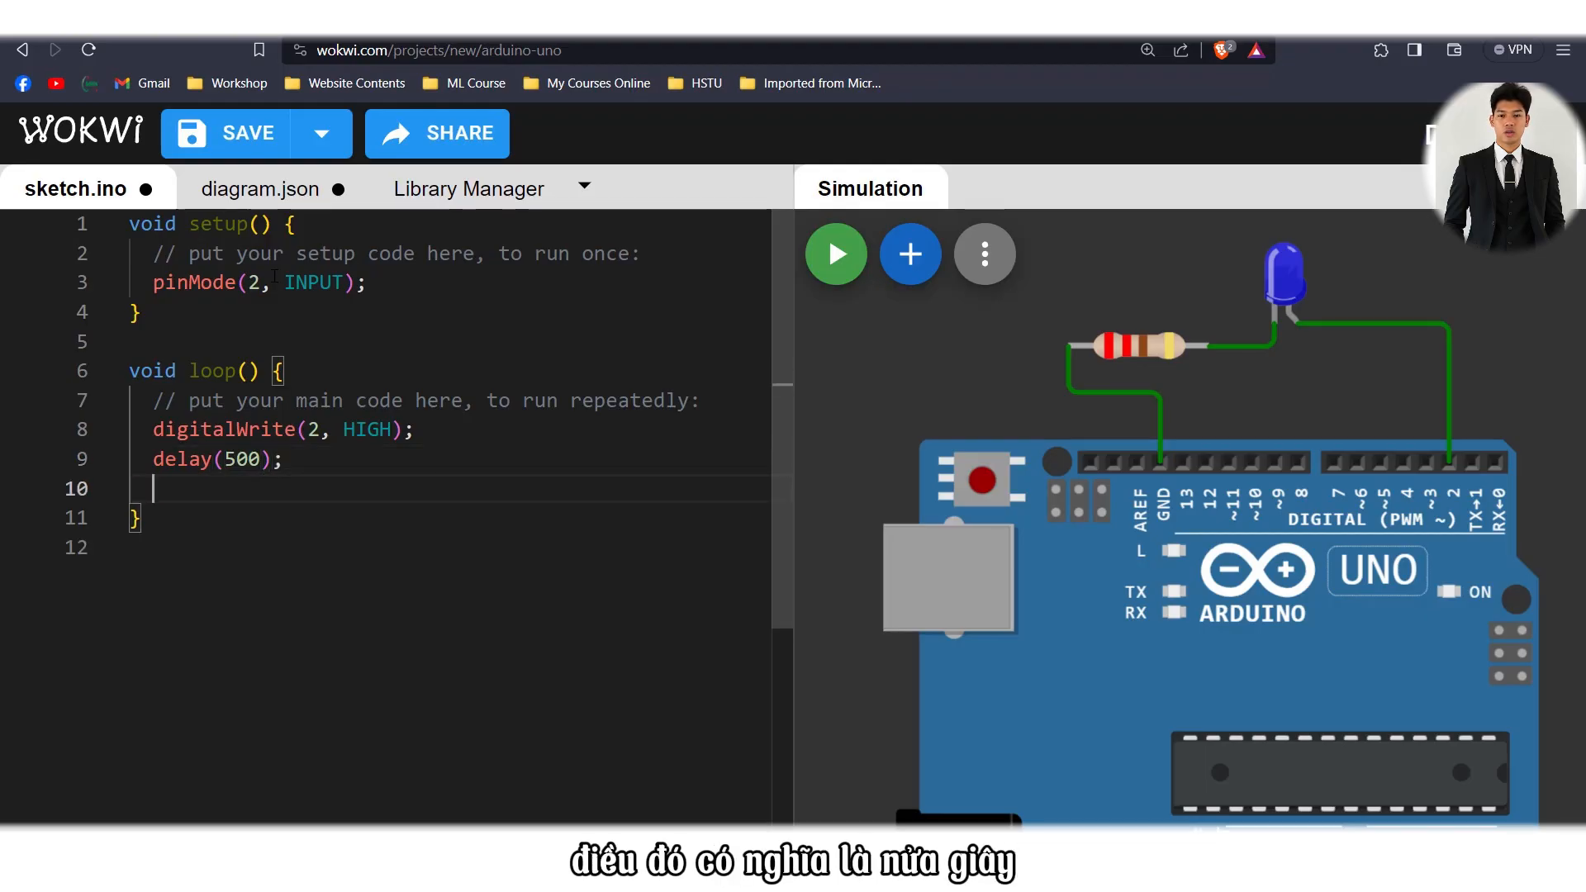
type("digit")
key("Down")
key("Down")
key("Return")
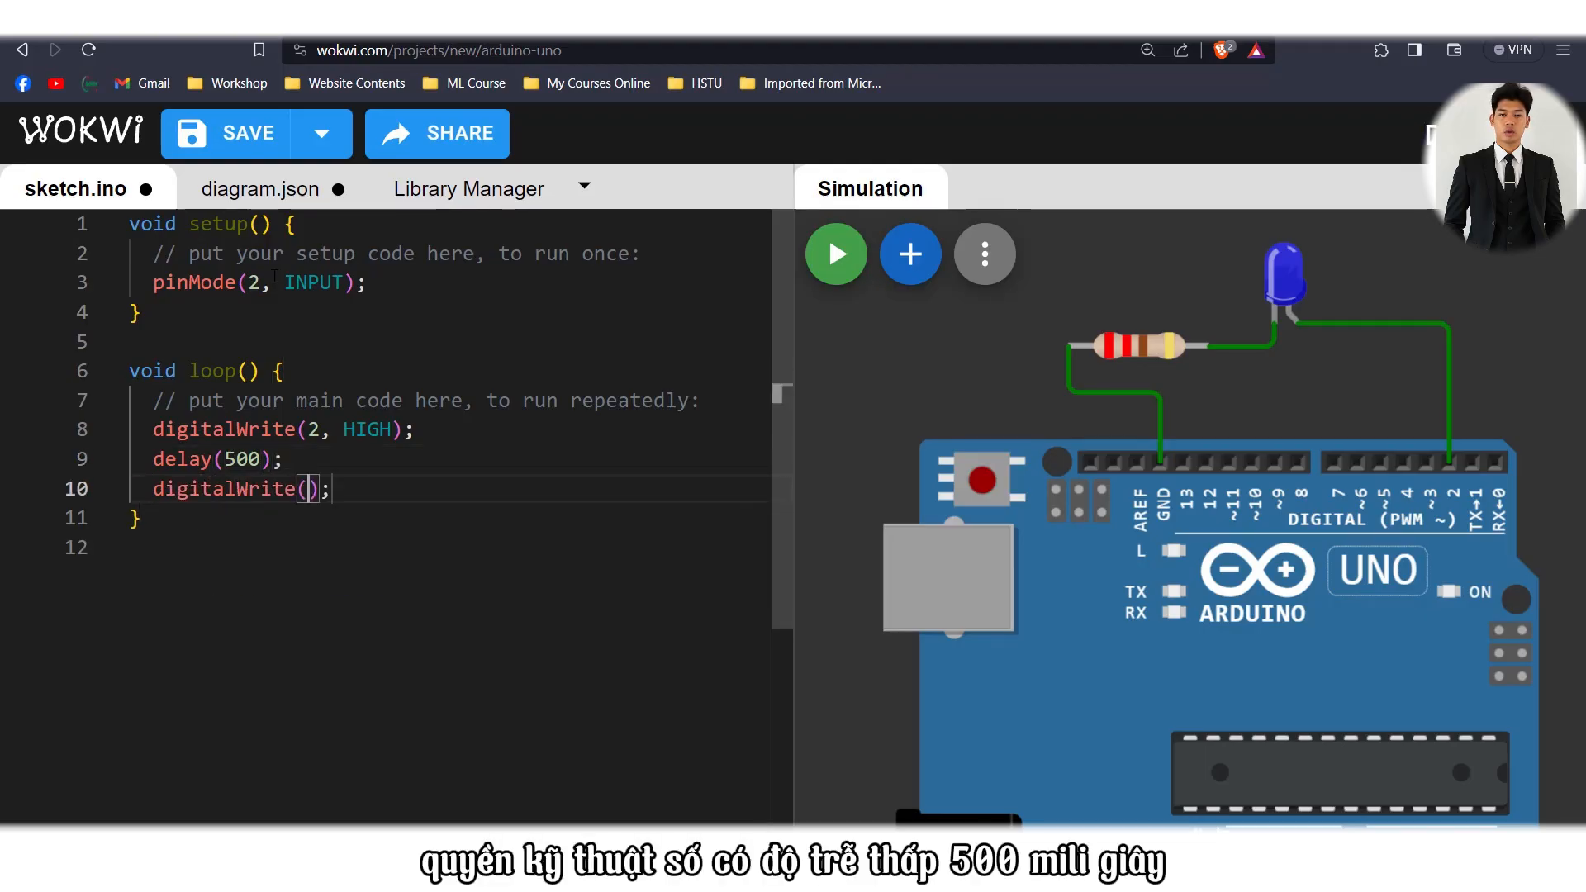
type("2,LOW")
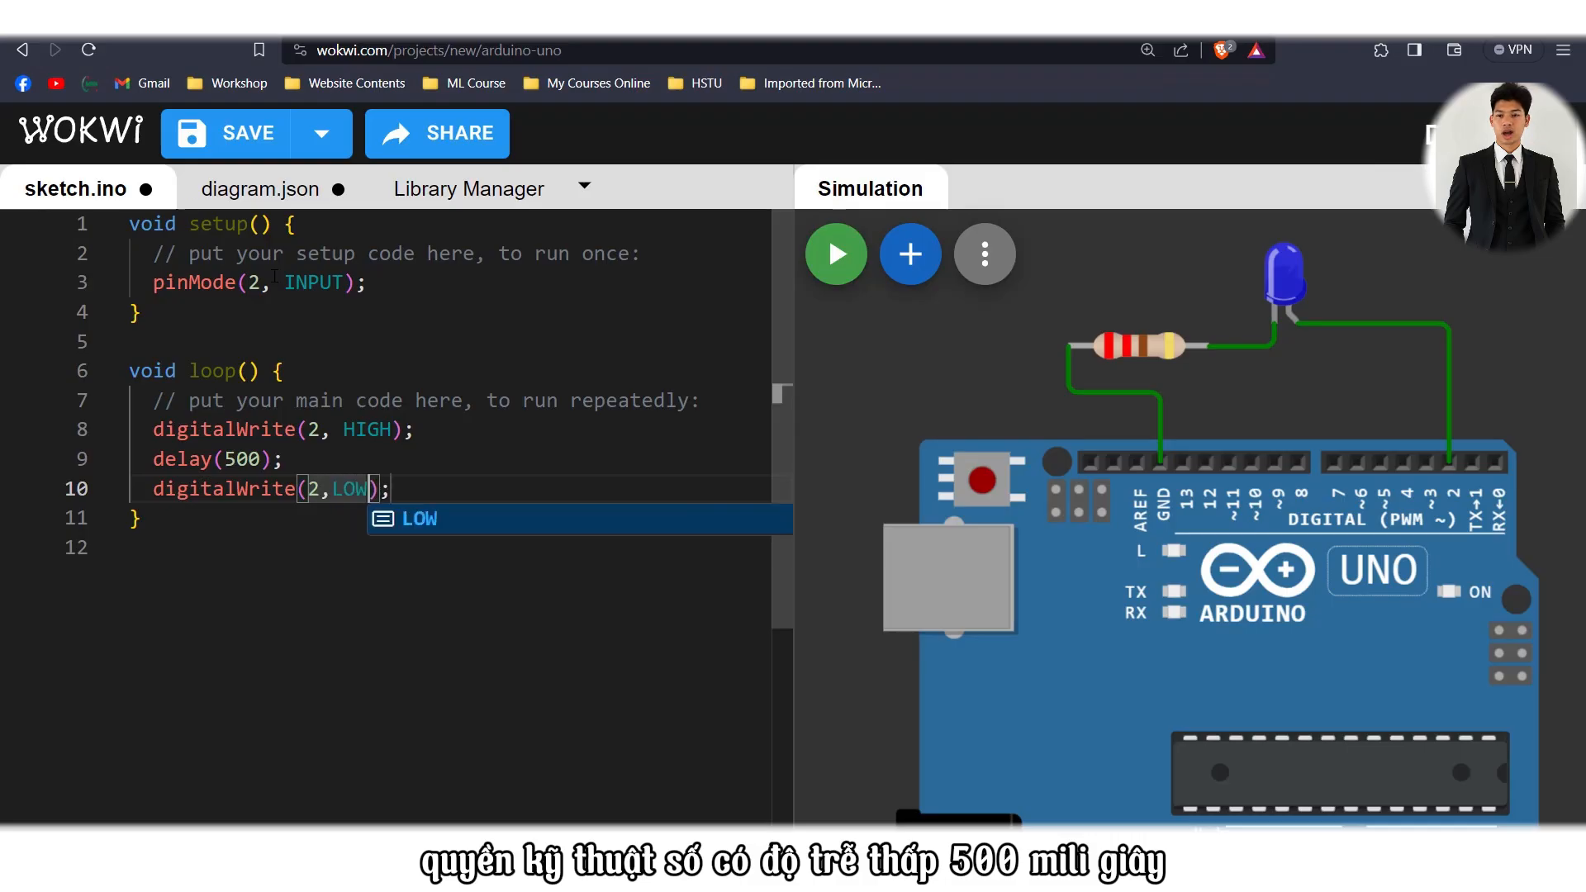
key("Right")
key("Right")
Add a second "delay(500);" line below the digitalWrite LOW statement in the loop function
key("Return")
type("delay")
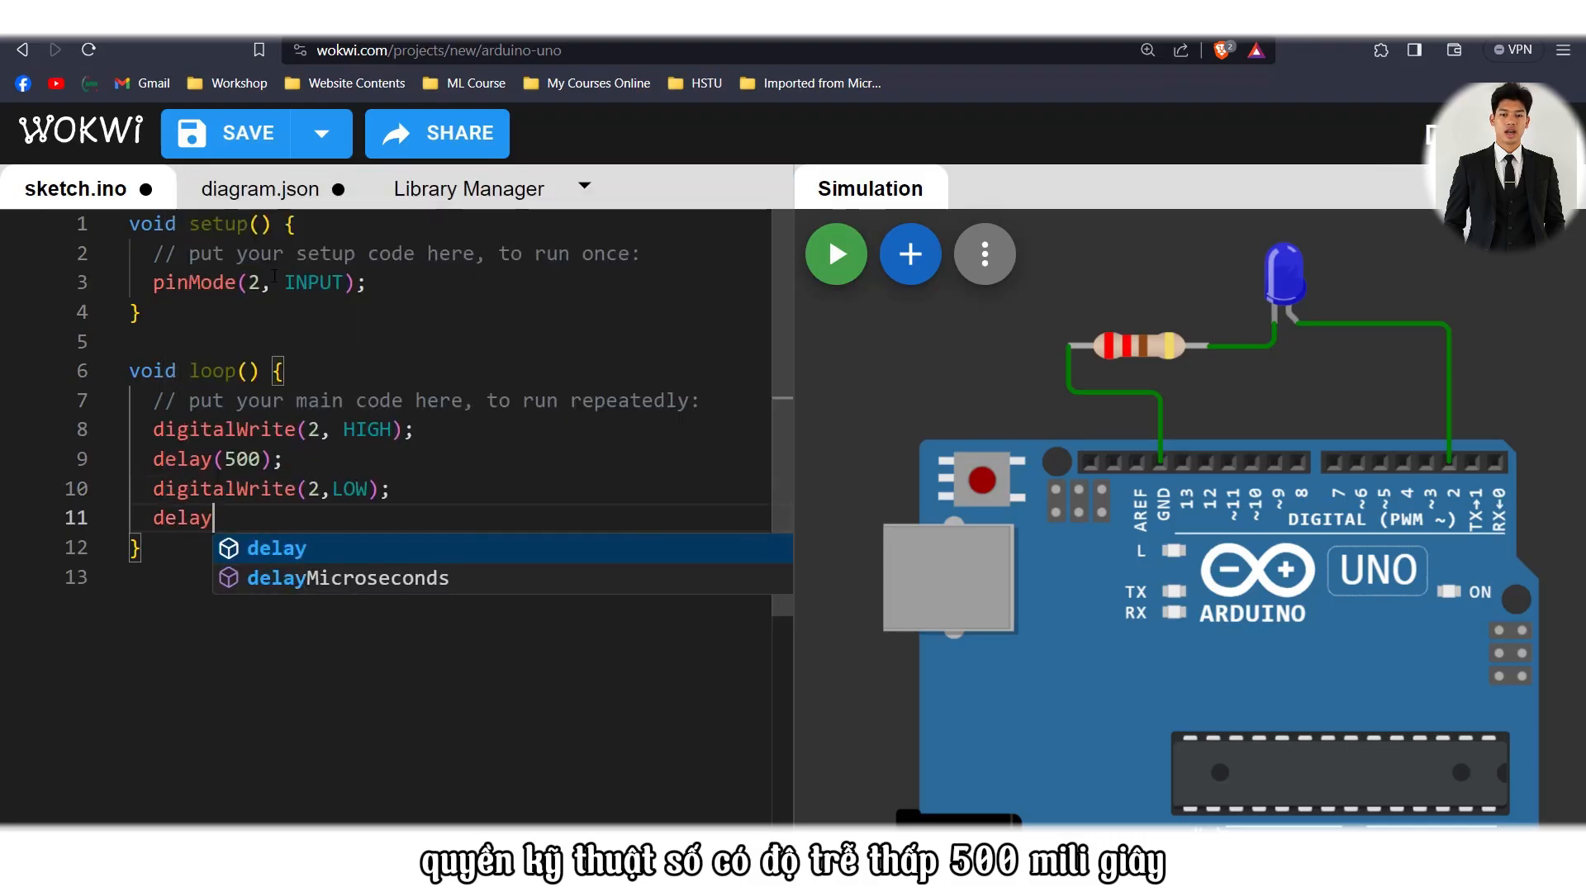
key("Return")
type("500")
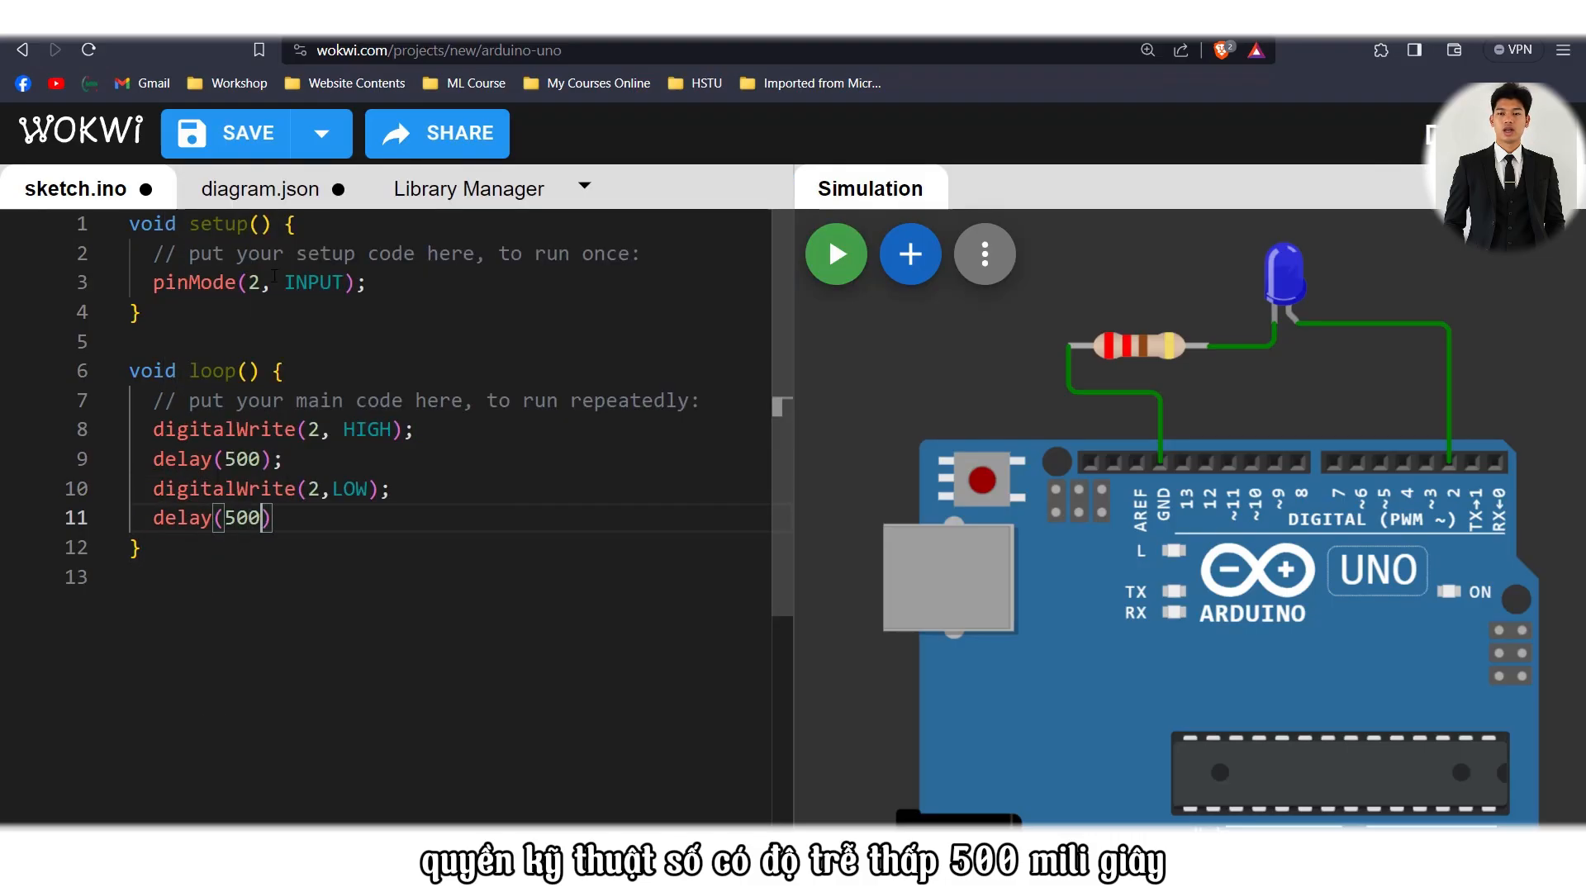
key("Right")
type(";")
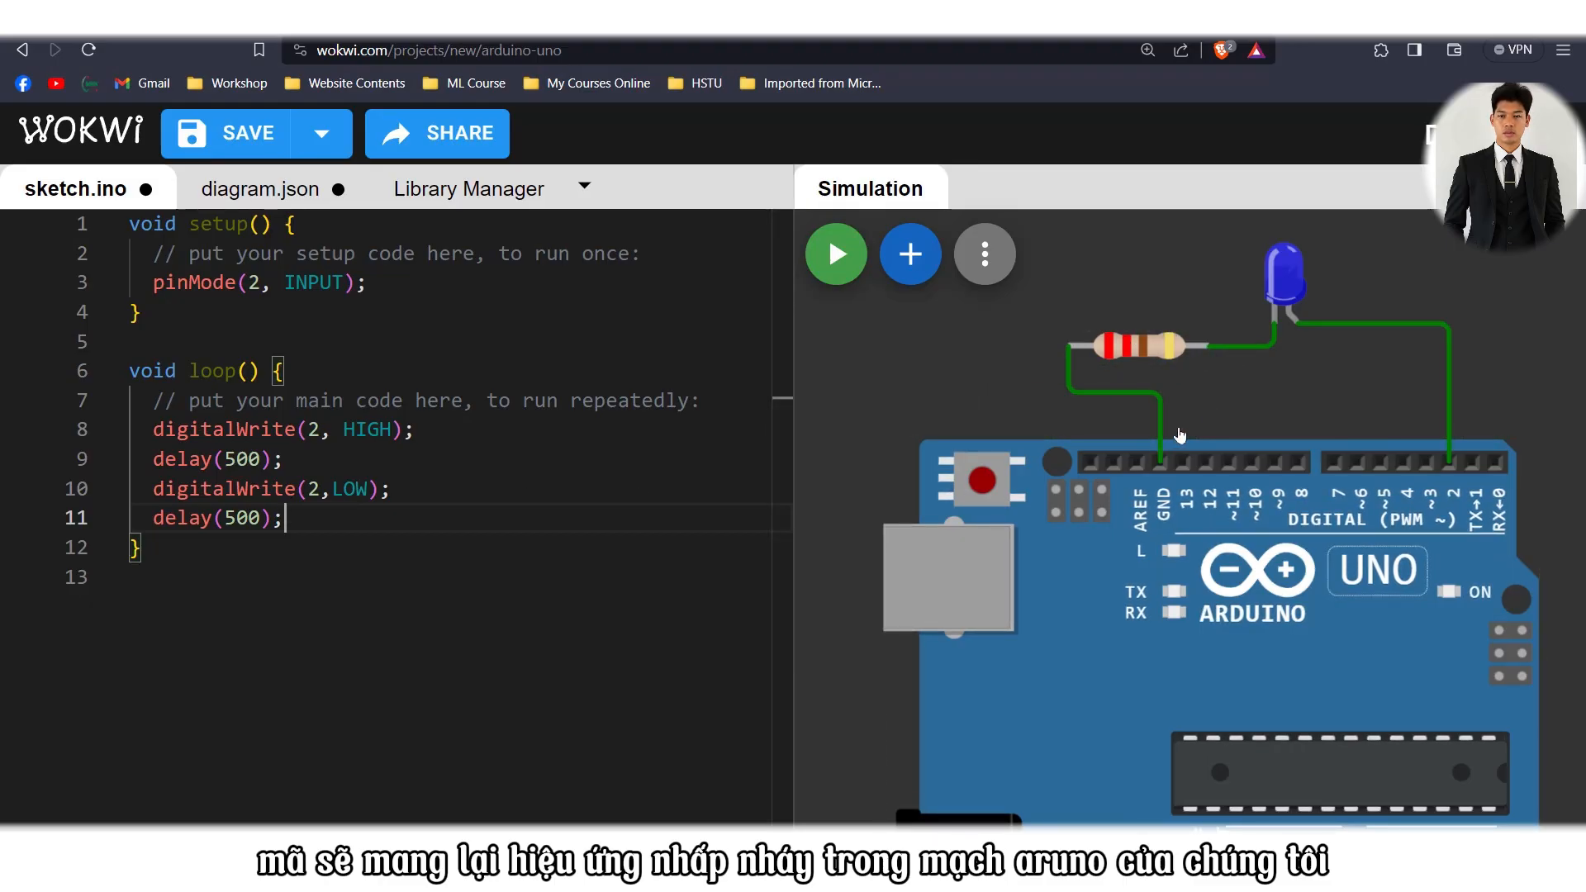
Start the circuit simulation to run the LED blink code
scroll(1001, 357, "down", 2)
scroll(1001, 357, "down", 1)
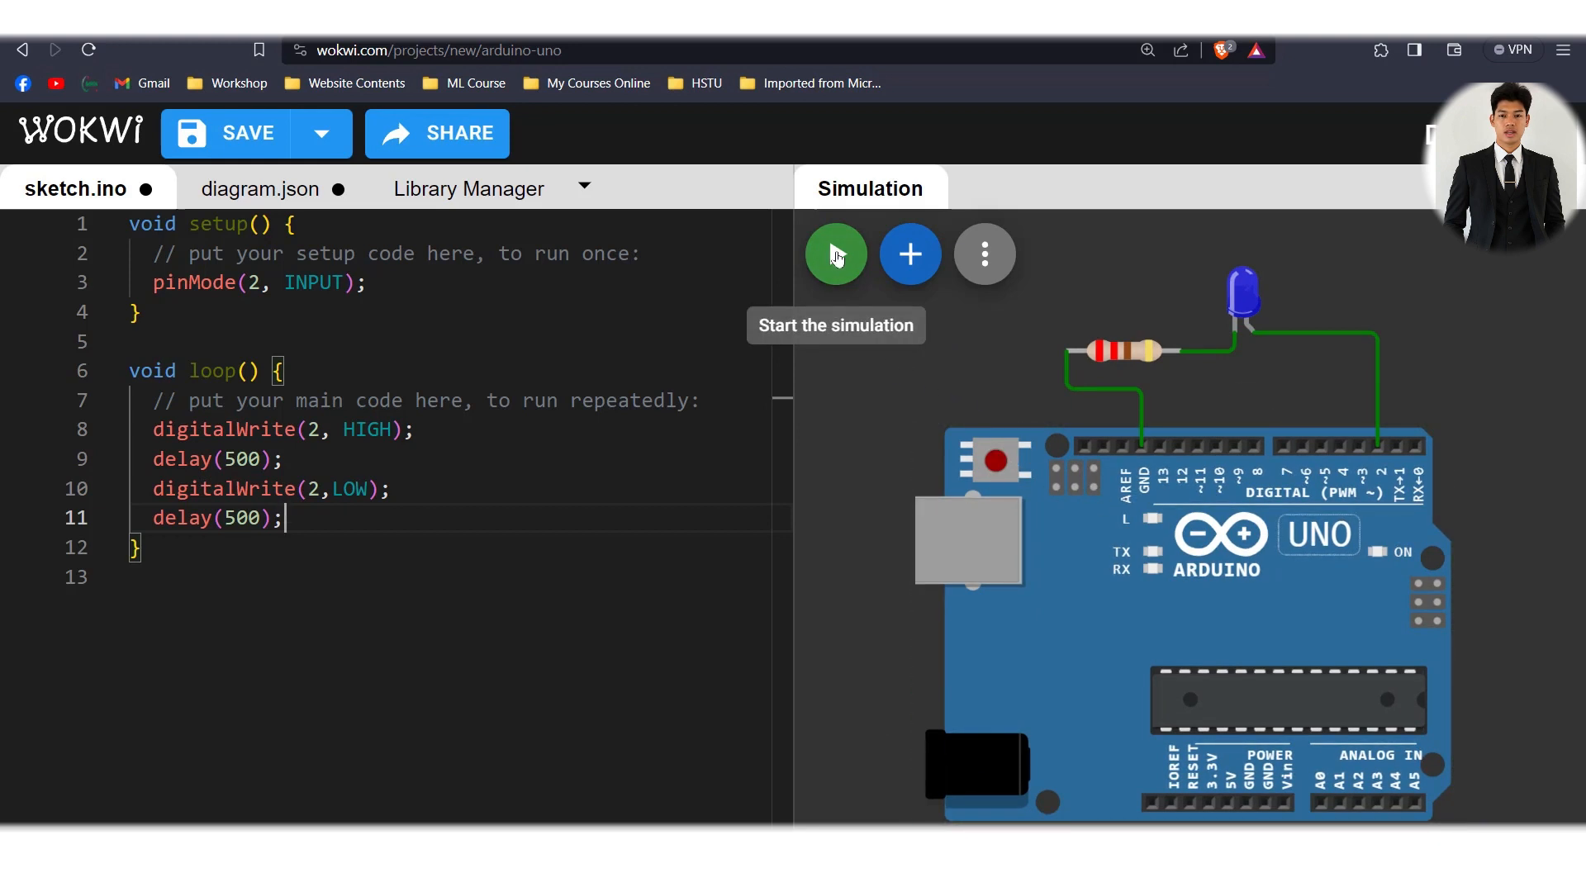
left_click(836, 254)
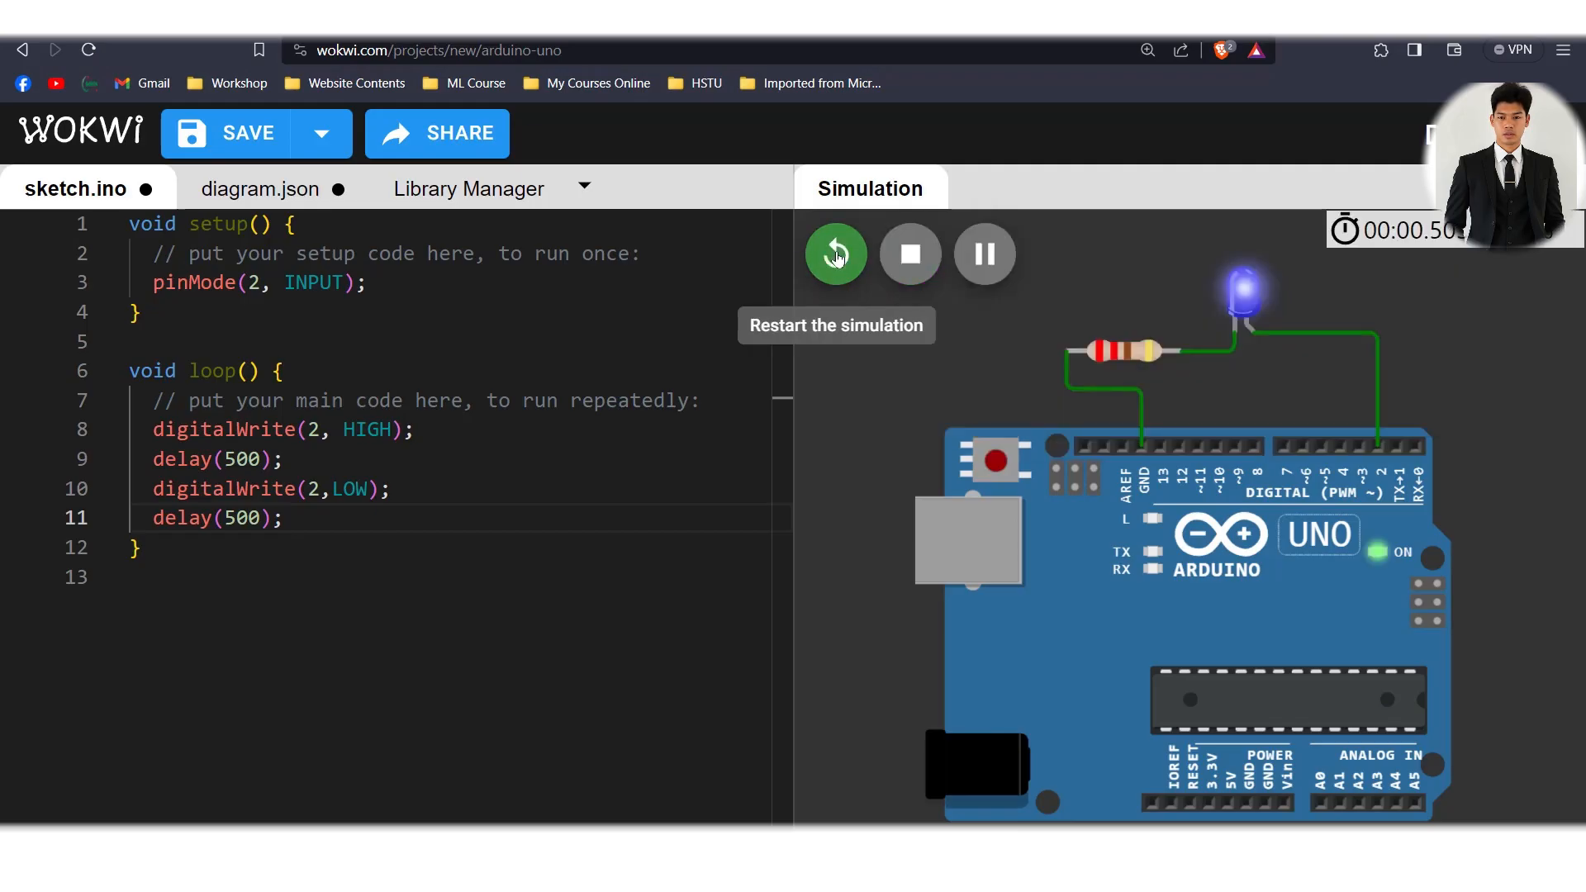